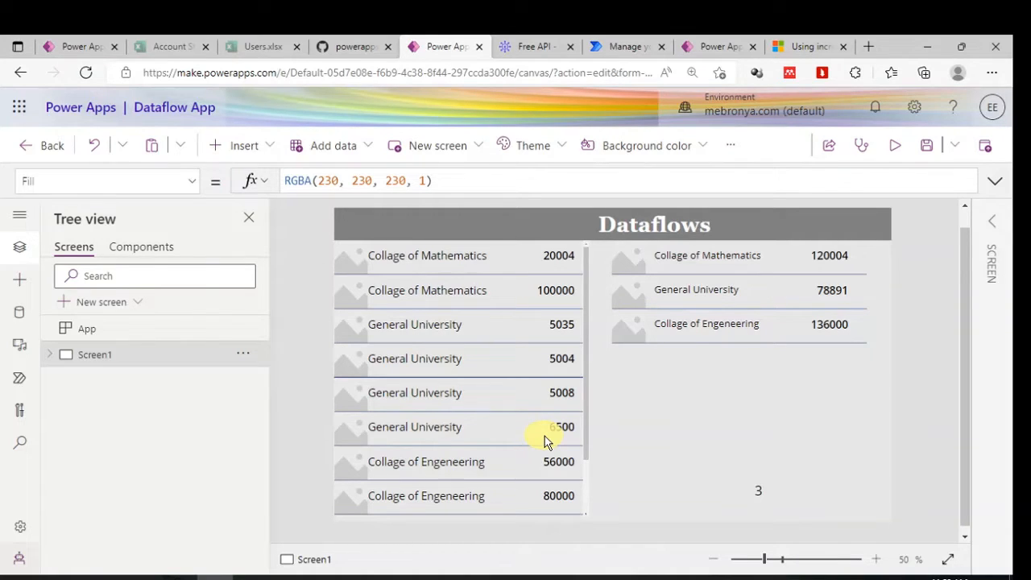
# Step: Switch to the Power Apps dataflows page and open the refresh settings of Account Dataflow
pyautogui.click(704, 46)
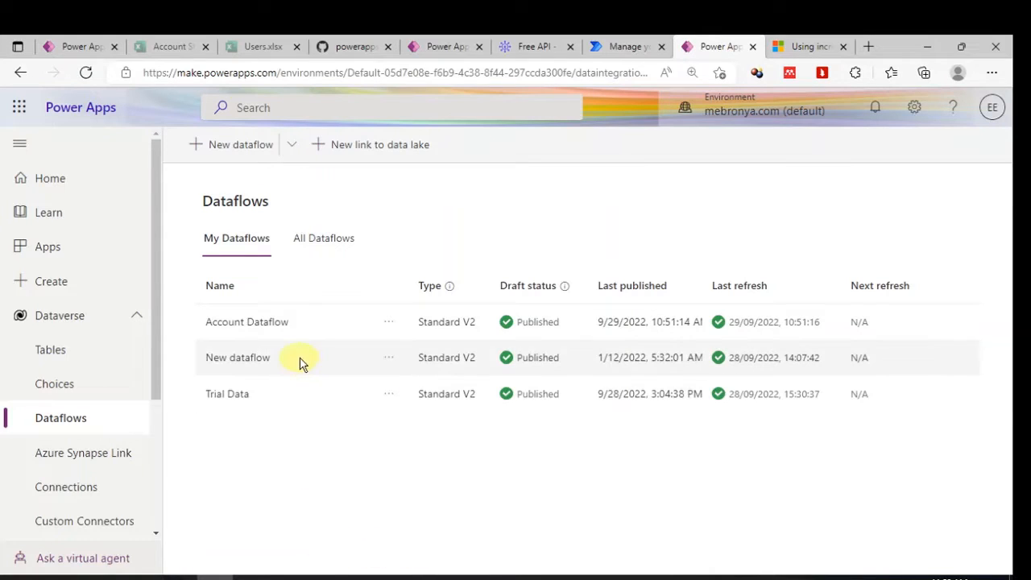
pyautogui.click(389, 326)
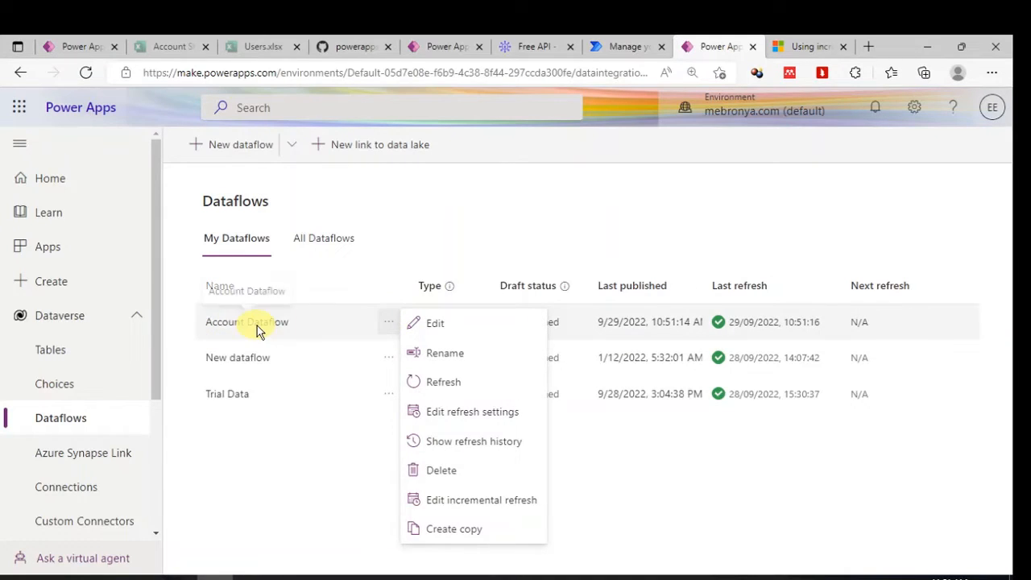
pyautogui.click(345, 499)
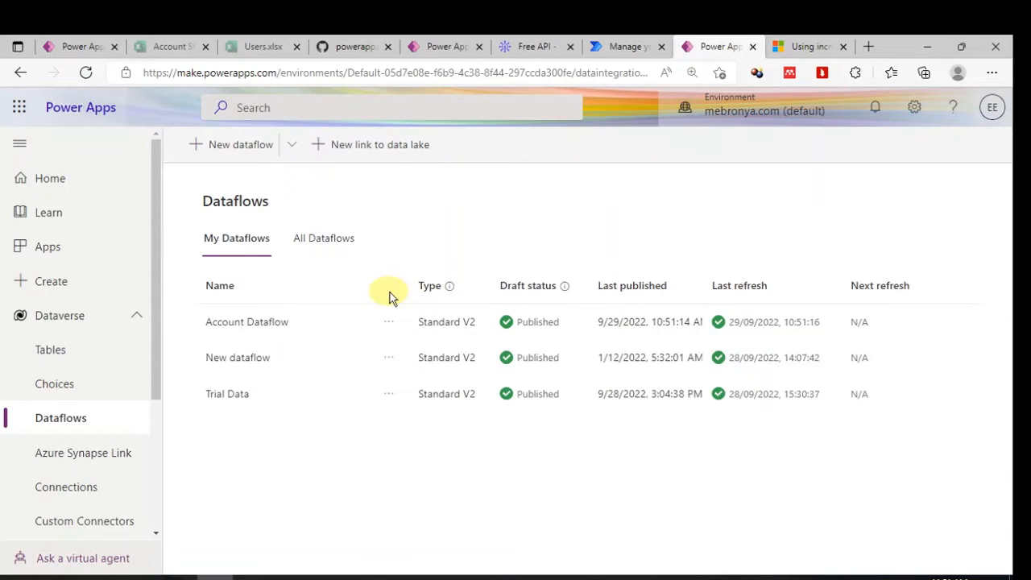
pyautogui.click(387, 323)
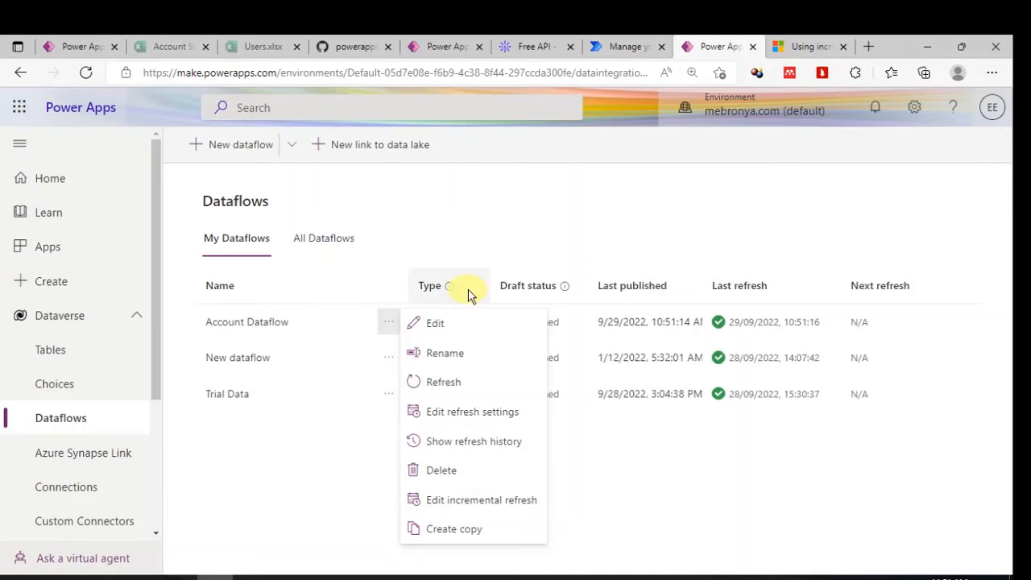
pyautogui.click(484, 413)
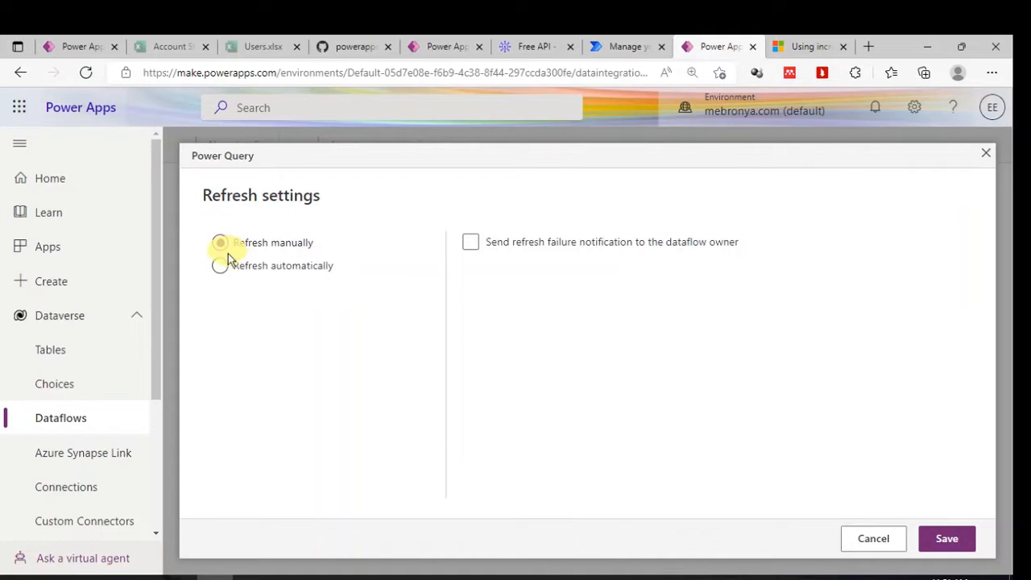
# Step: Try an automatic frequency-based refresh every 5 minutes, clear the value, and exit the refresh settings without saving
pyautogui.click(220, 271)
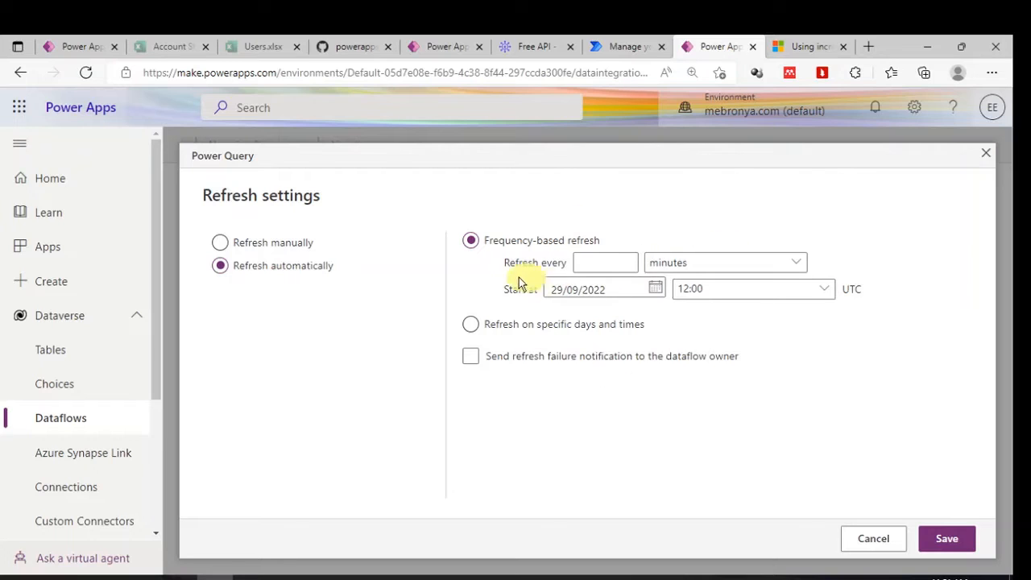
pyautogui.click(707, 267)
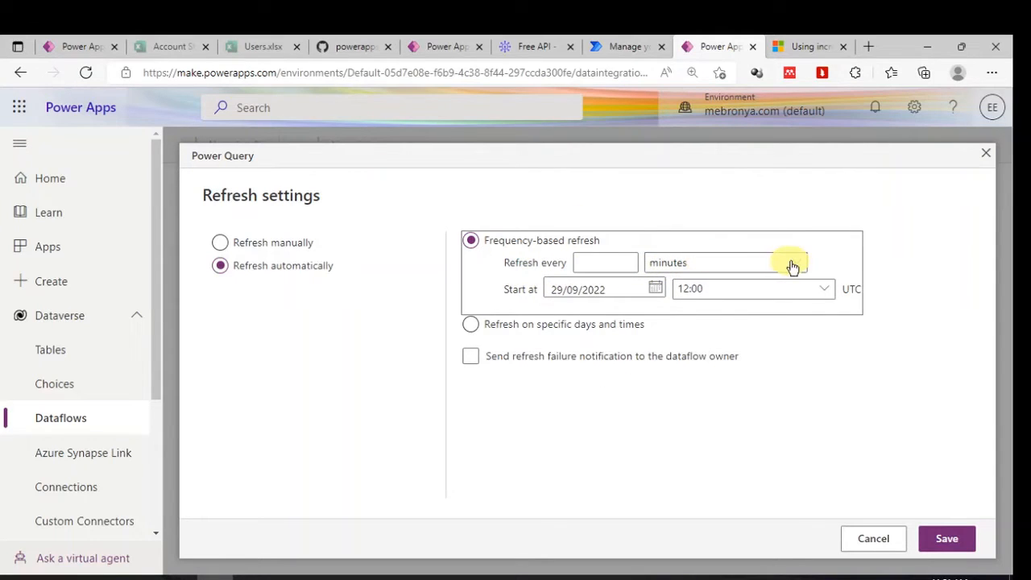
pyautogui.click(623, 266)
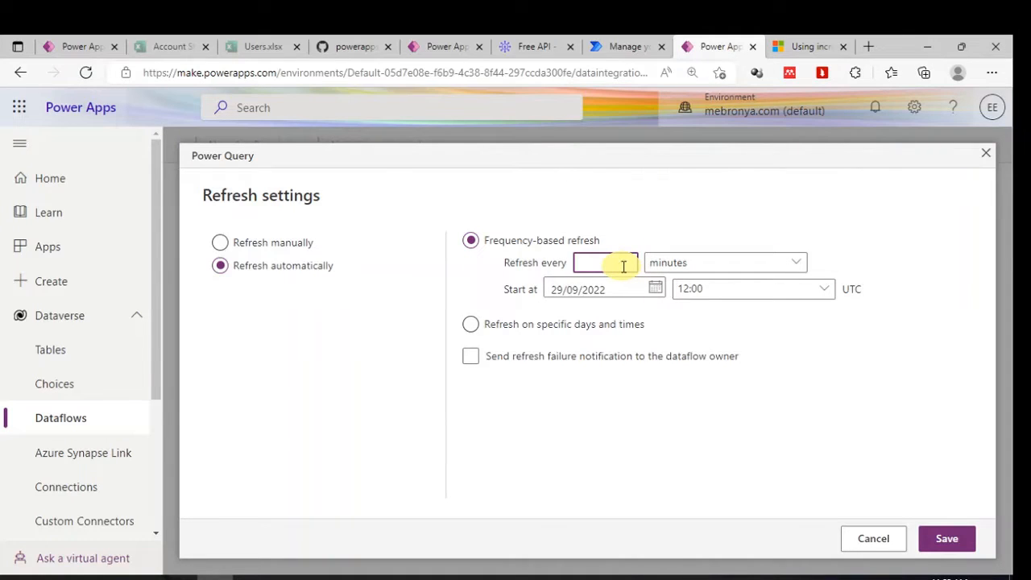
pyautogui.write('5')
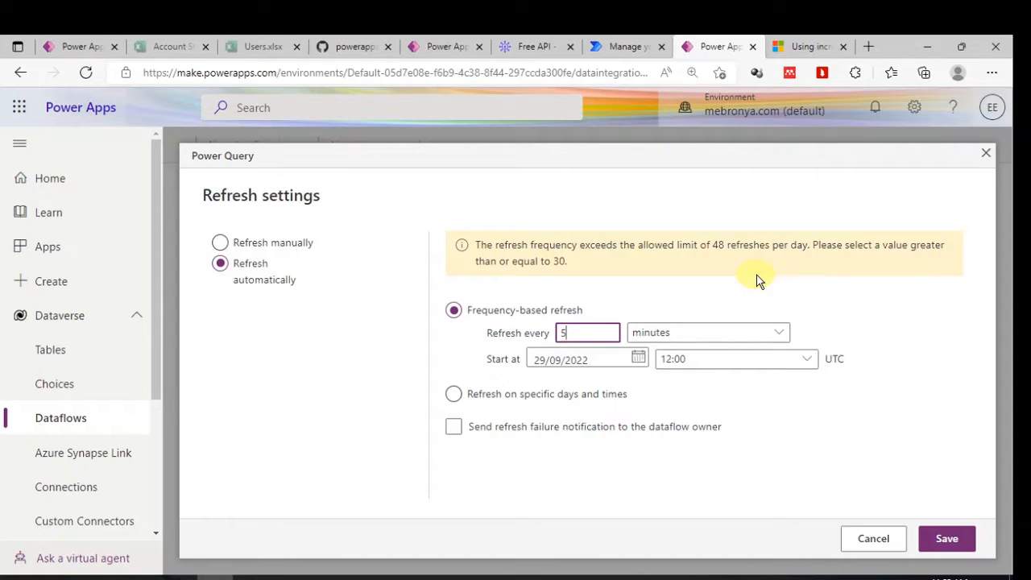
pyautogui.press('BackSpace')
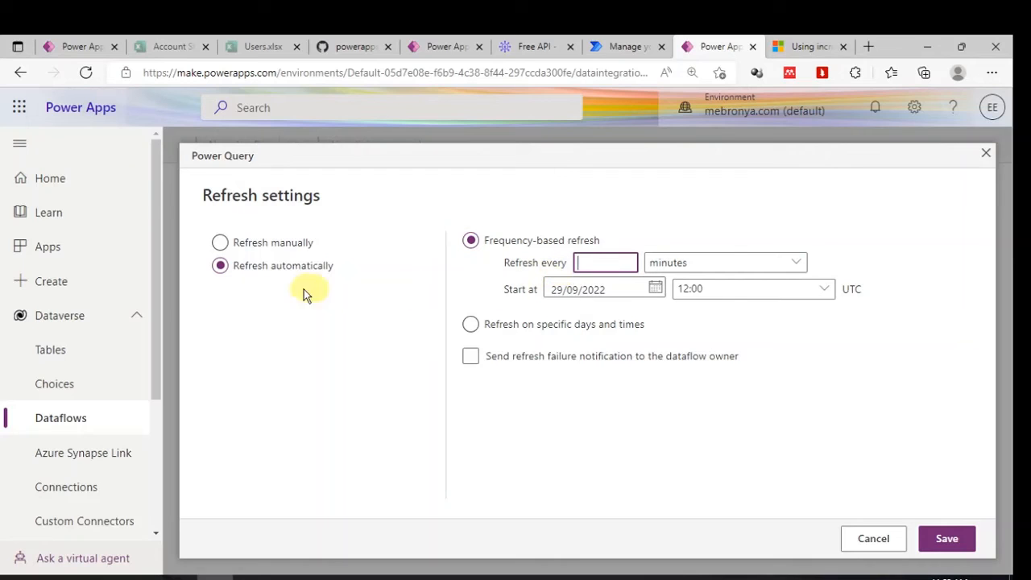
pyautogui.click(986, 158)
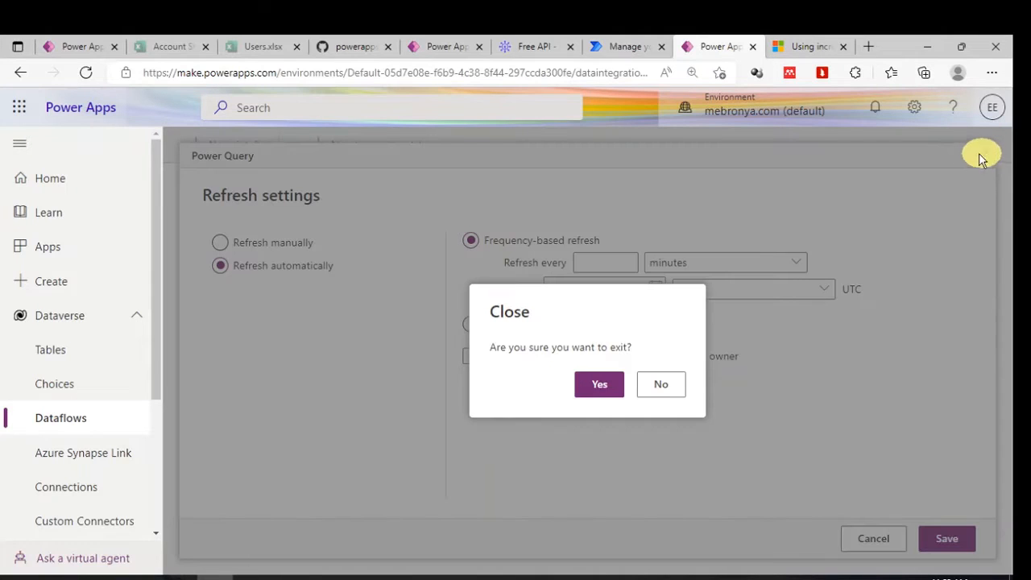
pyautogui.click(597, 389)
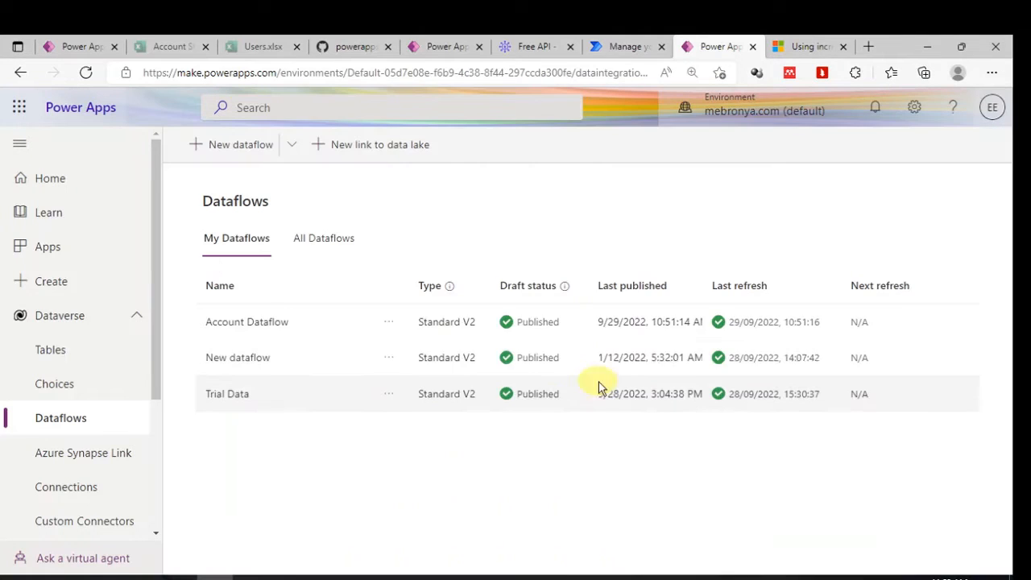
# Step: Open the incremental refresh settings of Account Dataflow and select the MergeAccount query
pyautogui.click(386, 330)
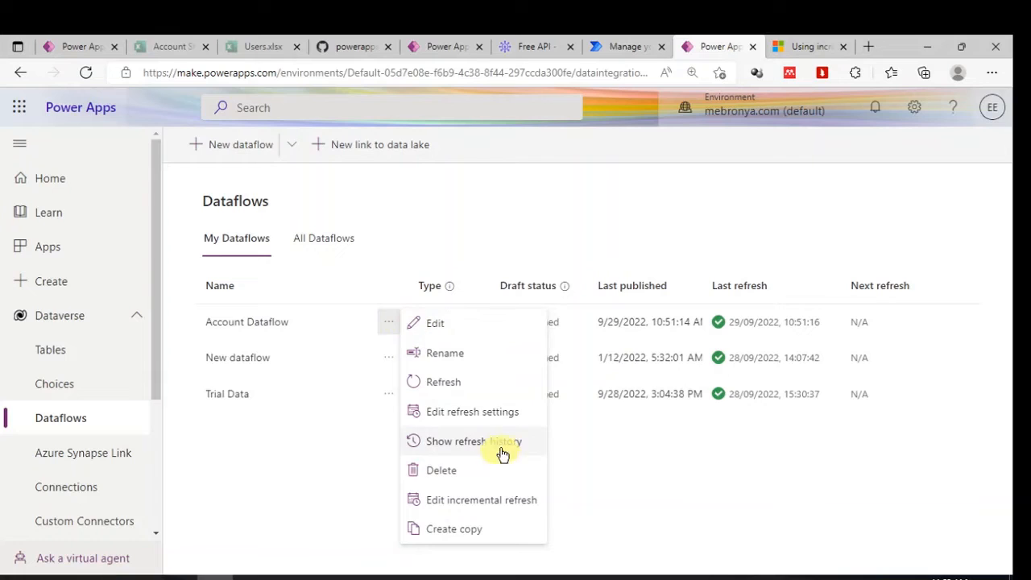
pyautogui.click(455, 501)
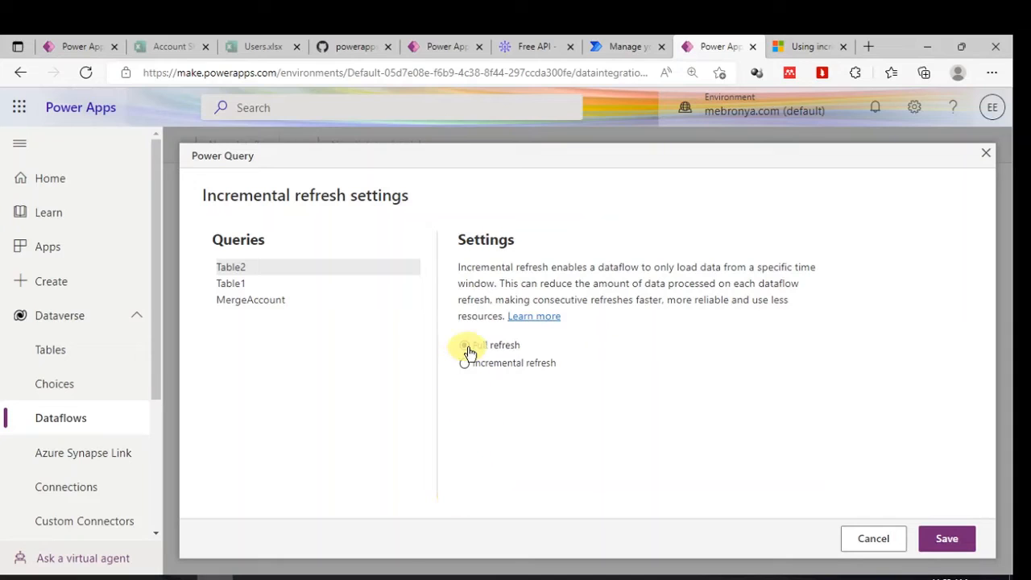
pyautogui.click(274, 302)
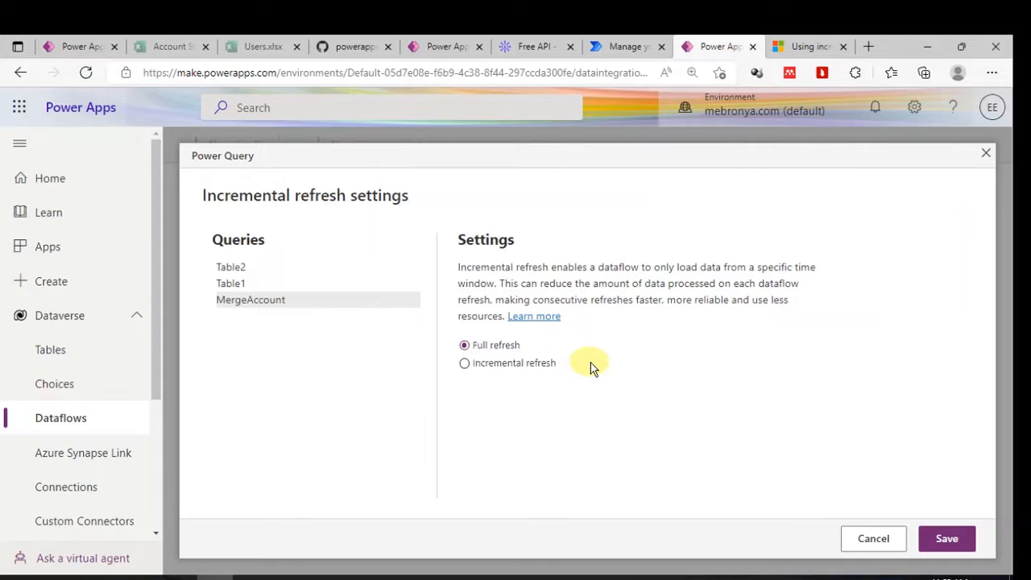
# Step: Switch to the Account String workbook in Excel and examine the AccountString rows that feed the dataflow
pyautogui.click(179, 44)
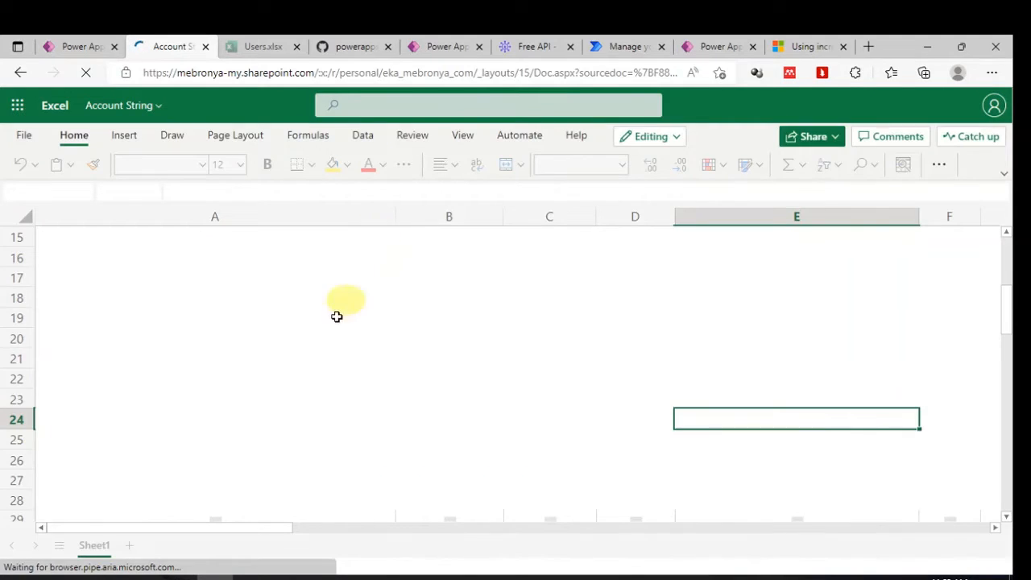
pyautogui.scroll(5, 326, 333)
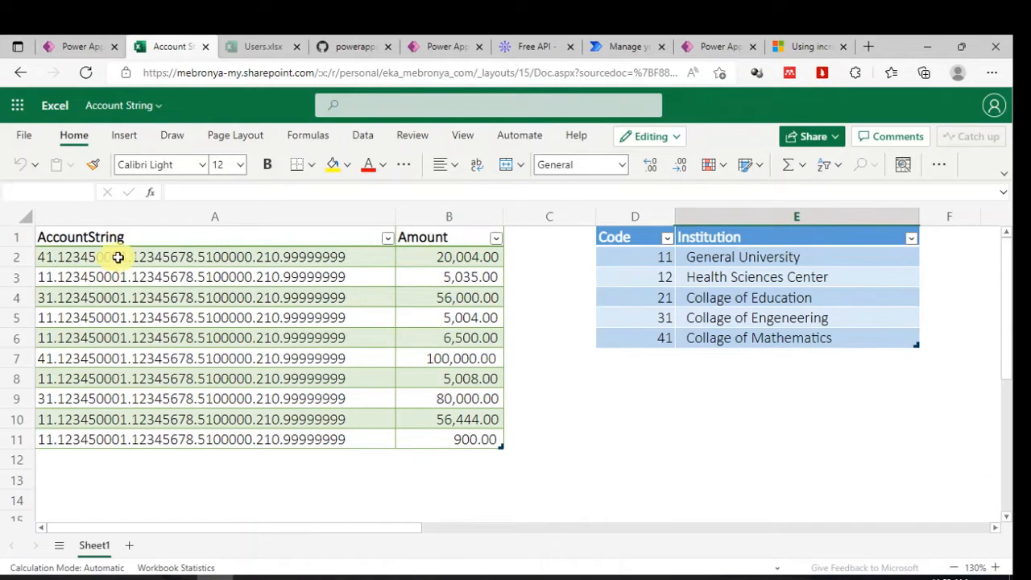
pyautogui.moveTo(117, 256); pyautogui.dragTo(146, 442)
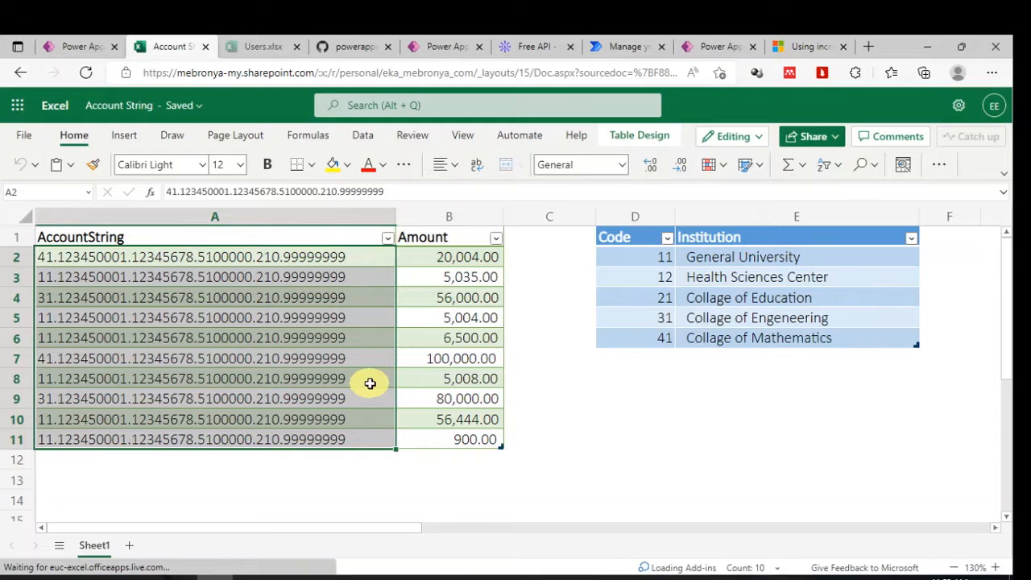
pyautogui.scroll(-1, 242, 403)
pyautogui.click(173, 428)
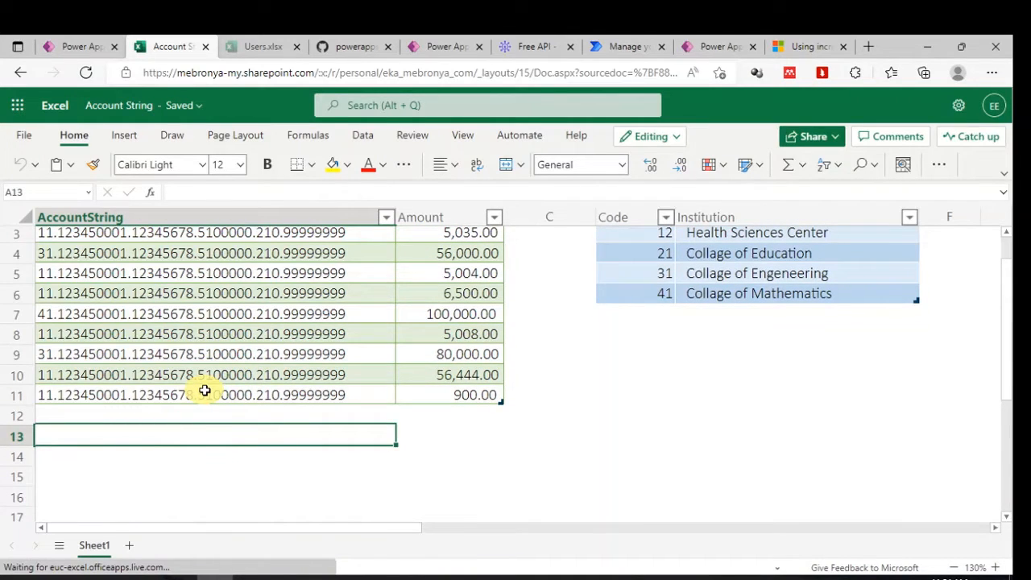
pyautogui.scroll(1, 213, 415)
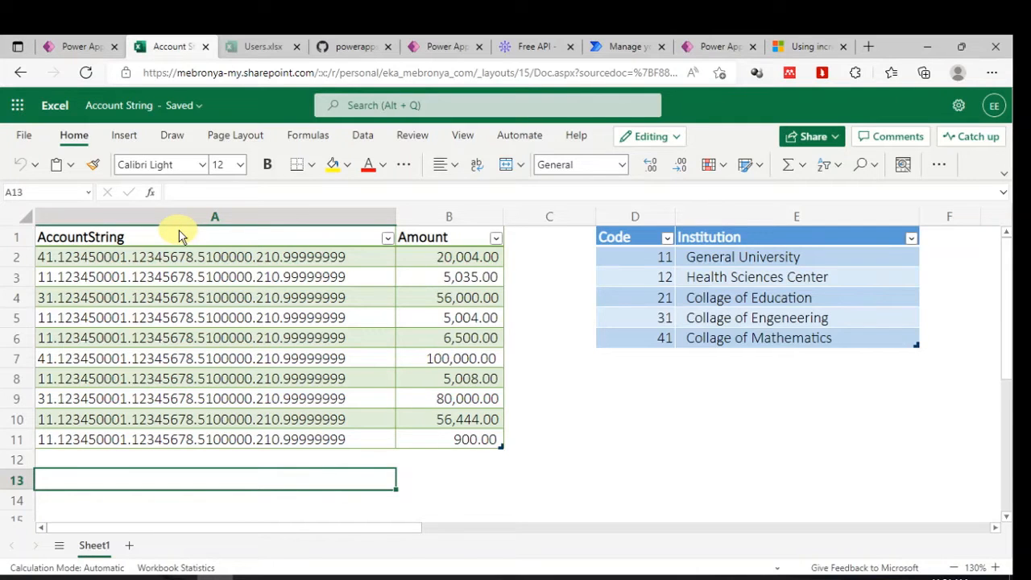
pyautogui.click(180, 258)
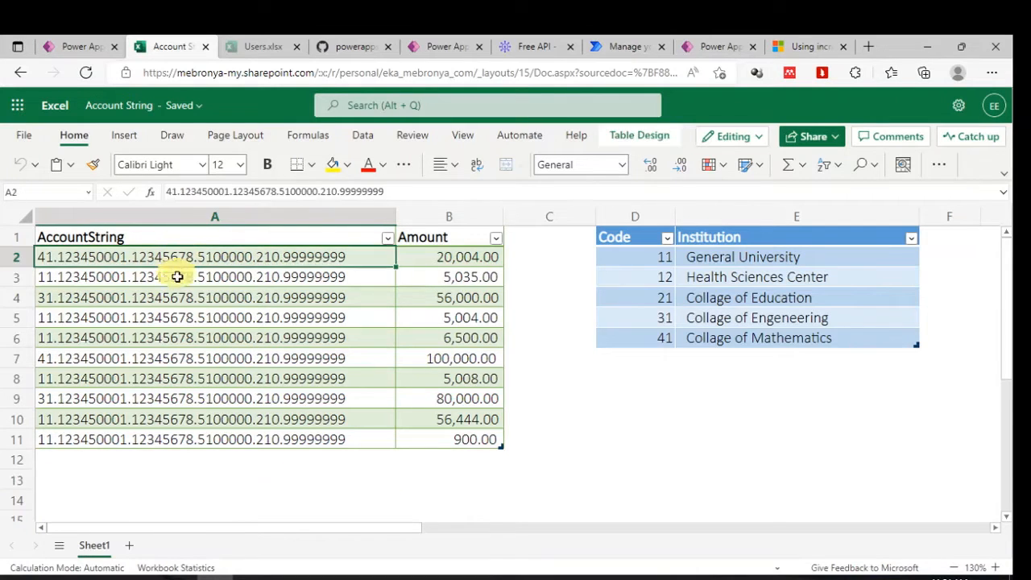
pyautogui.moveTo(177, 276); pyautogui.dragTo(231, 427)
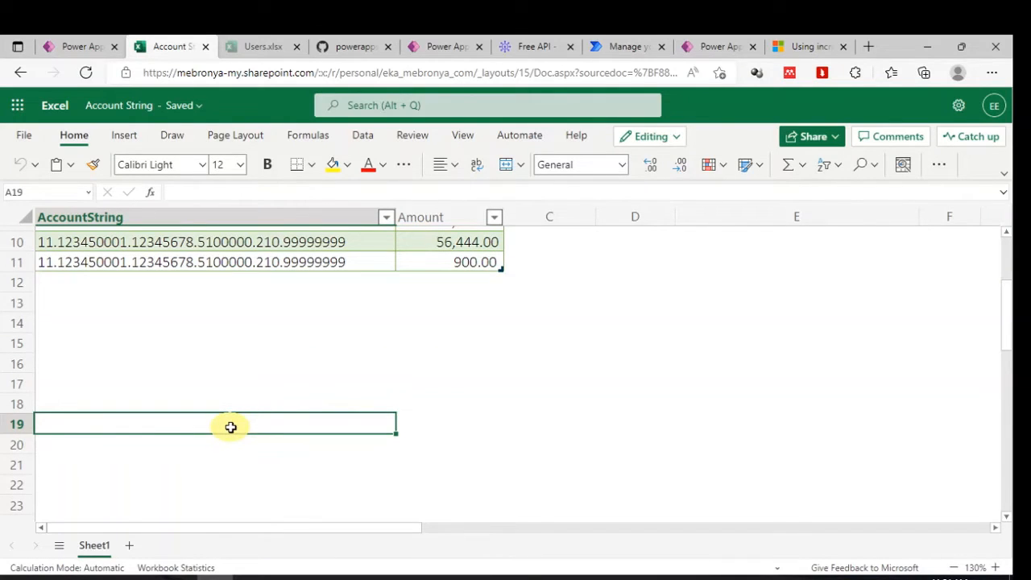
pyautogui.scroll(3, 291, 355)
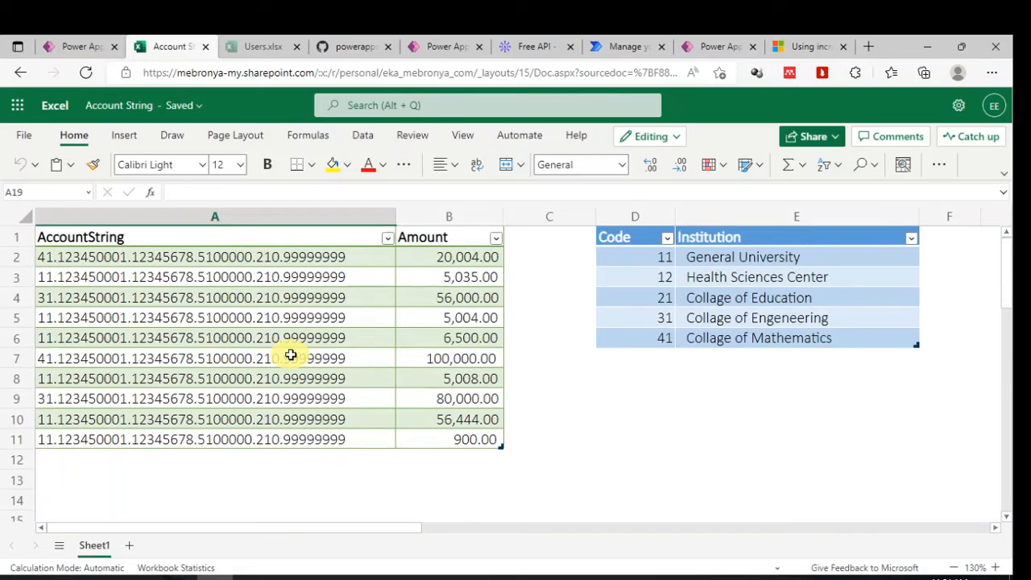
# Step: Return to the Power Apps dataflow settings and choose incremental refresh for the MergeAccount query
pyautogui.click(721, 46)
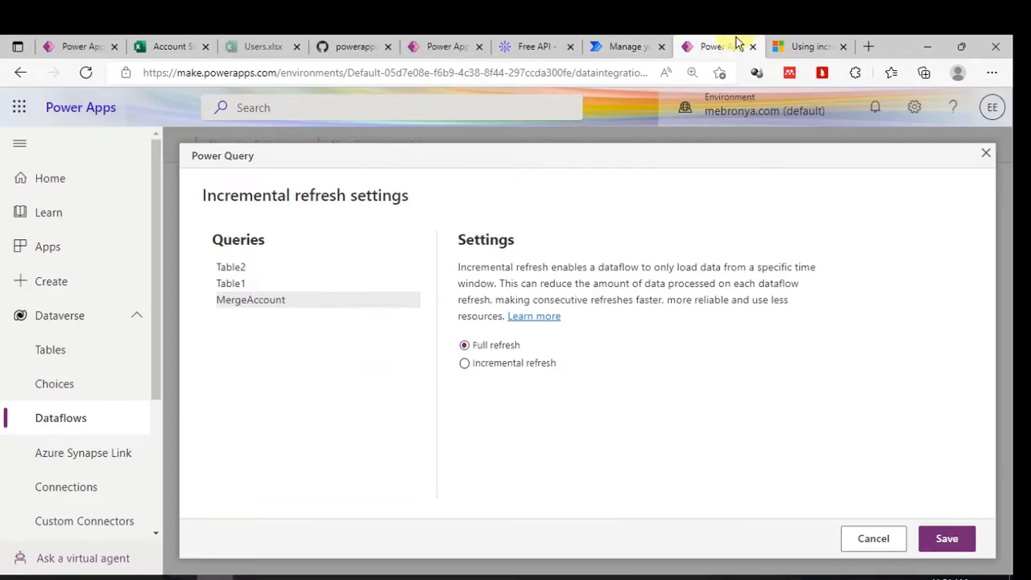
pyautogui.click(489, 368)
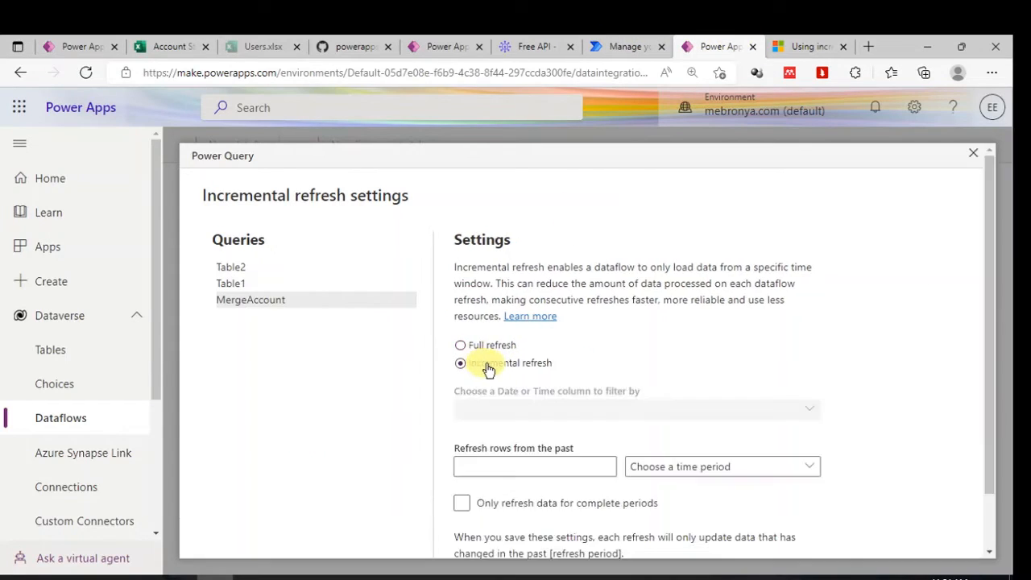
pyautogui.scroll(-1, 515, 330)
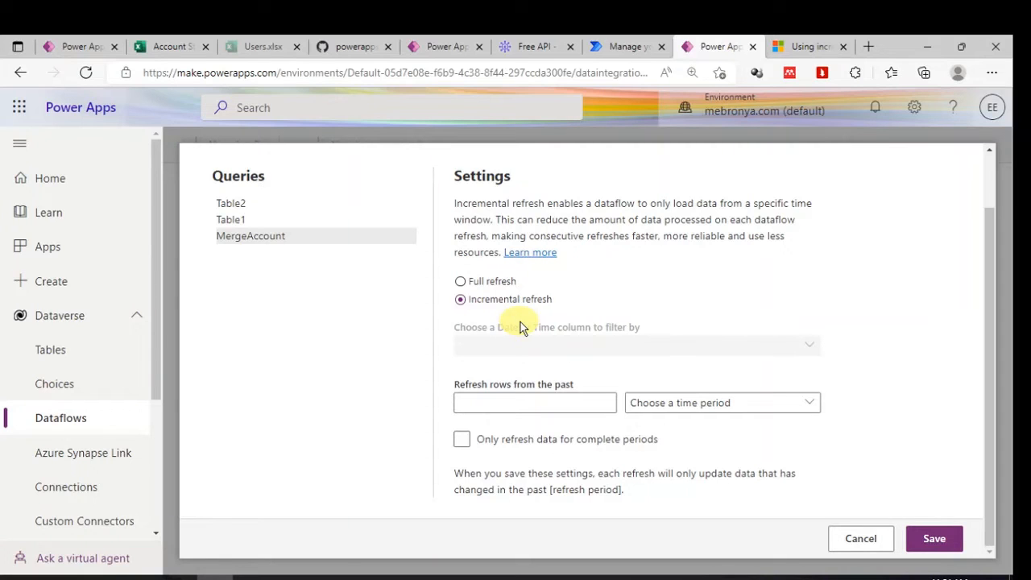
# Step: Switch to the Account String workbook in Excel and compare the existing account rows with the empty rows beneath the table
pyautogui.click(146, 45)
pyautogui.moveTo(101, 467); pyautogui.dragTo(106, 514)
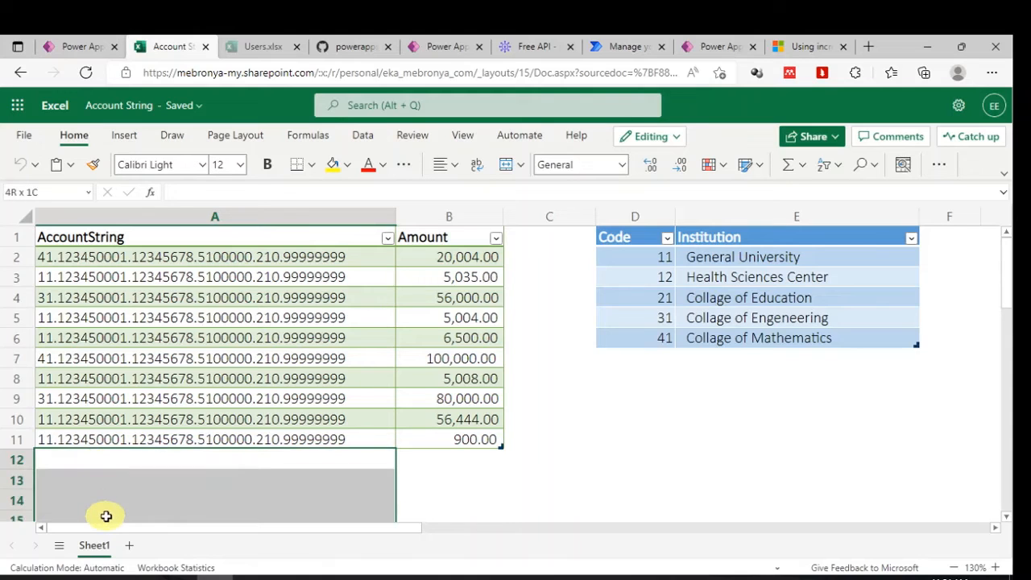
pyautogui.moveTo(165, 261); pyautogui.dragTo(166, 435)
pyautogui.click(450, 318)
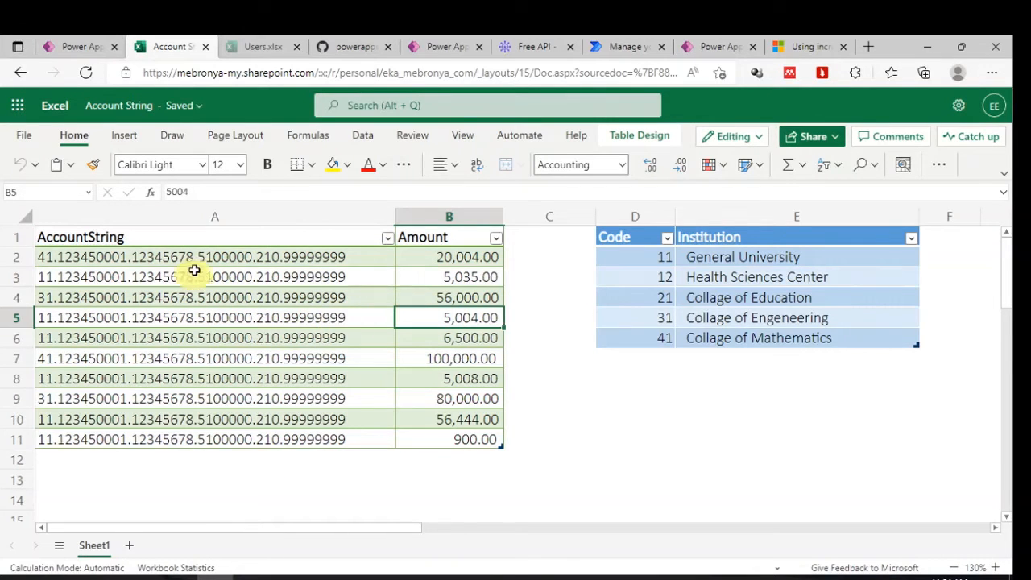
pyautogui.moveTo(193, 258); pyautogui.dragTo(407, 407)
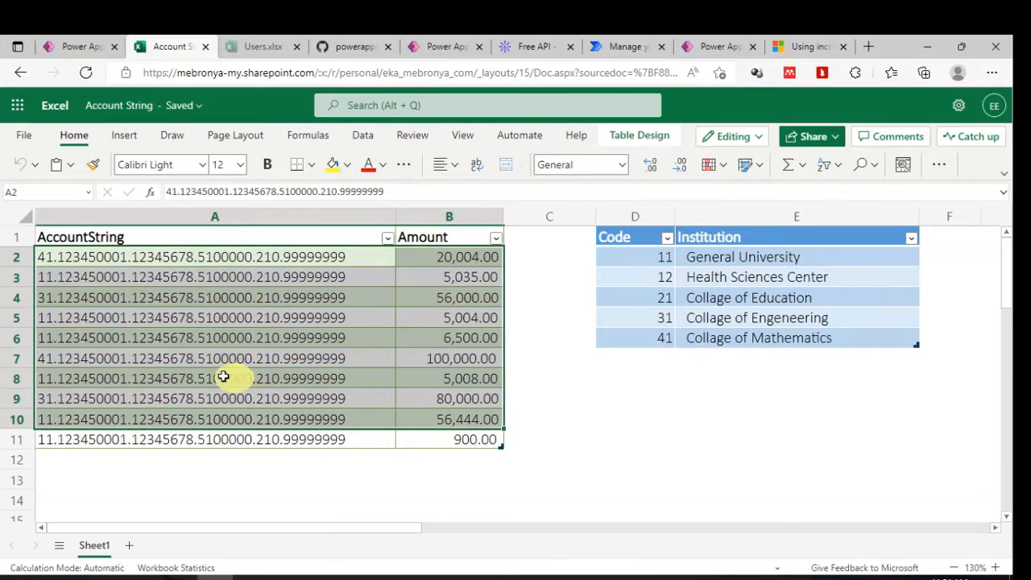
pyautogui.moveTo(152, 299); pyautogui.dragTo(291, 384)
pyautogui.scroll(-2, 193, 403)
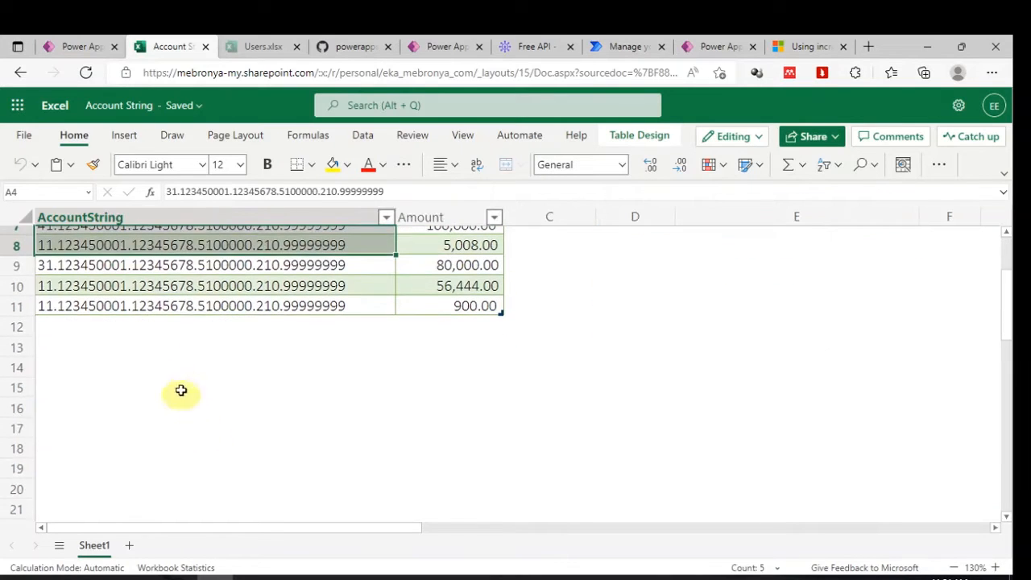
pyautogui.moveTo(175, 327); pyautogui.dragTo(428, 428)
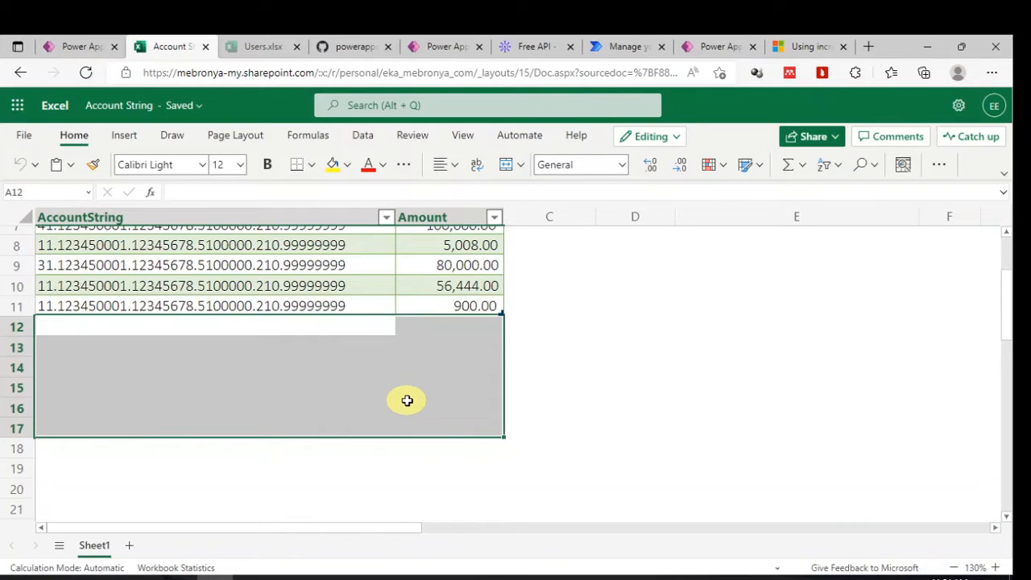
pyautogui.scroll(3, 407, 400)
# Step: Back in Power Apps, set MergeAccount's incremental refresh to cover rows from the past 2 months
pyautogui.click(725, 45)
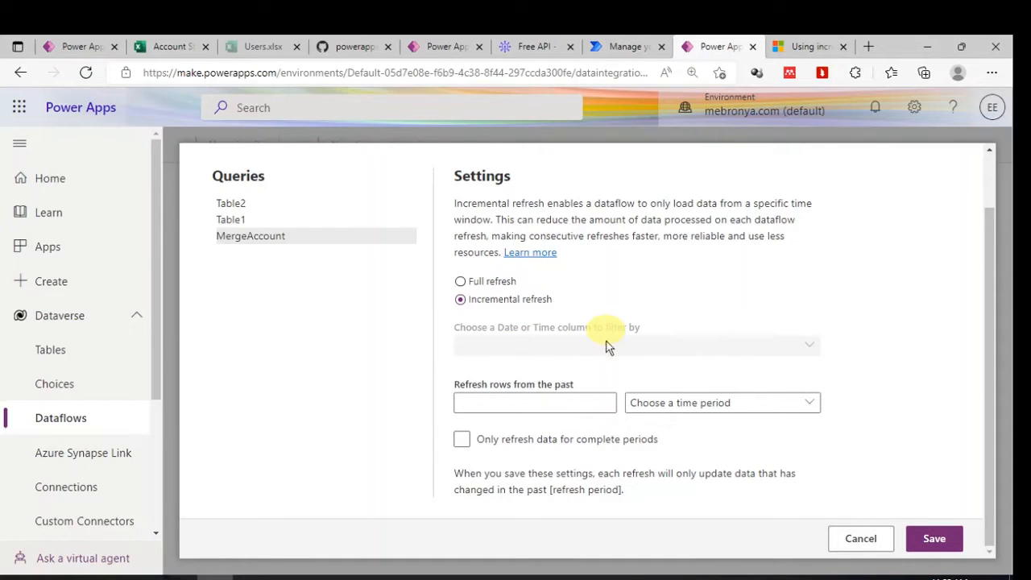
pyautogui.click(708, 409)
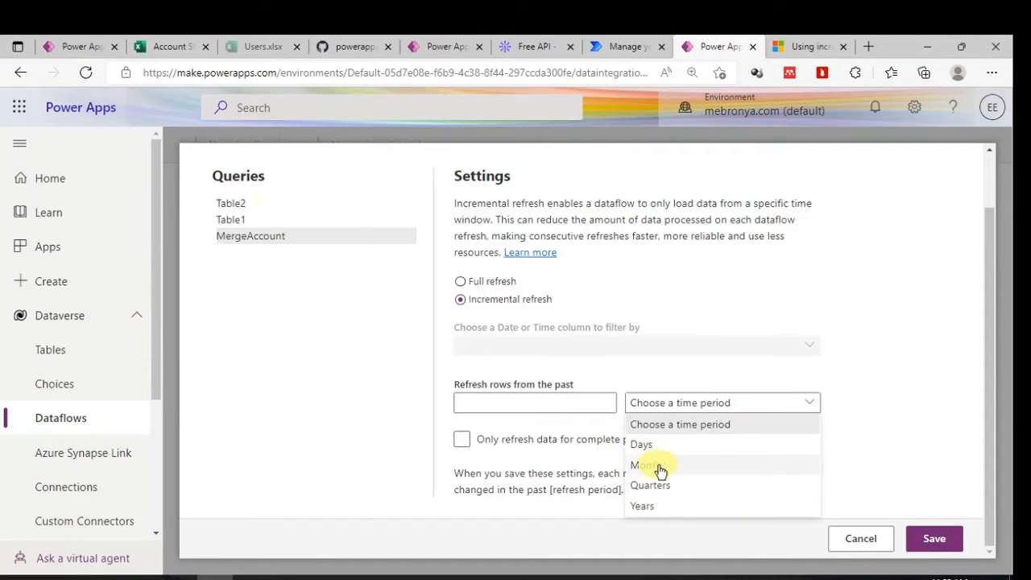
pyautogui.click(655, 466)
pyautogui.click(537, 404)
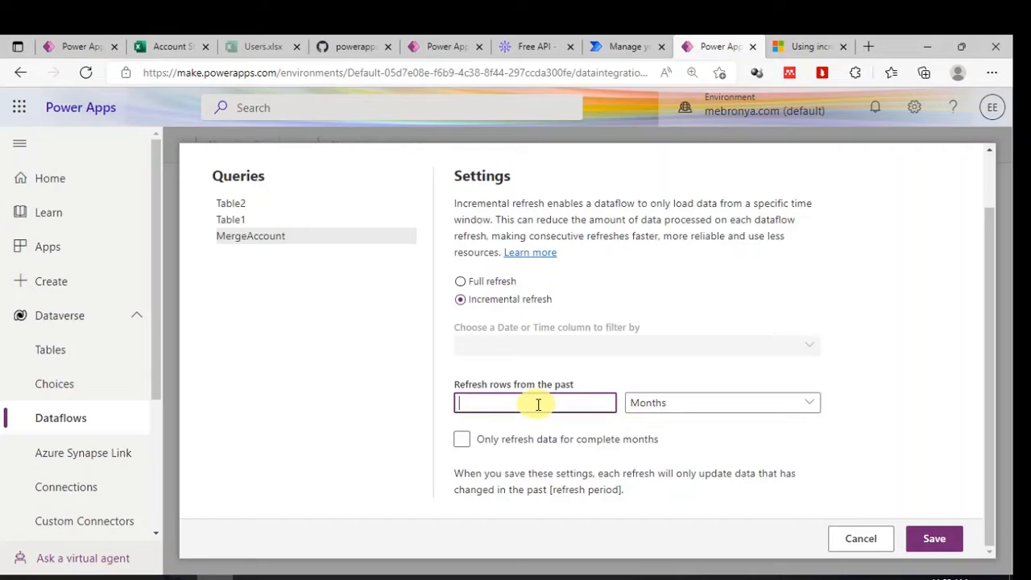
pyautogui.write('2')
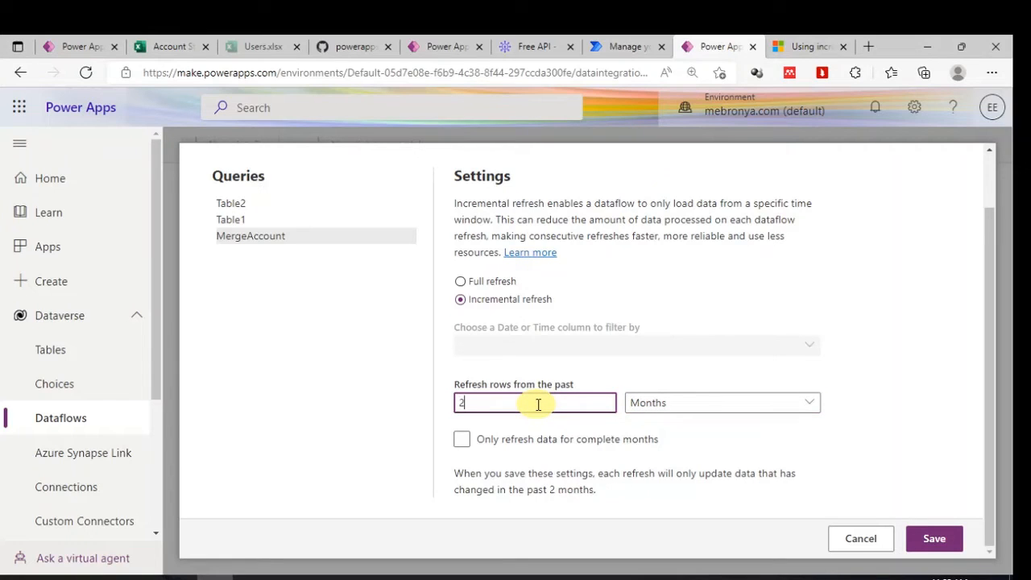
# Step: Set MergeAccount's incremental refresh to cover rows from the past 1 month
pyautogui.press('BackSpace')
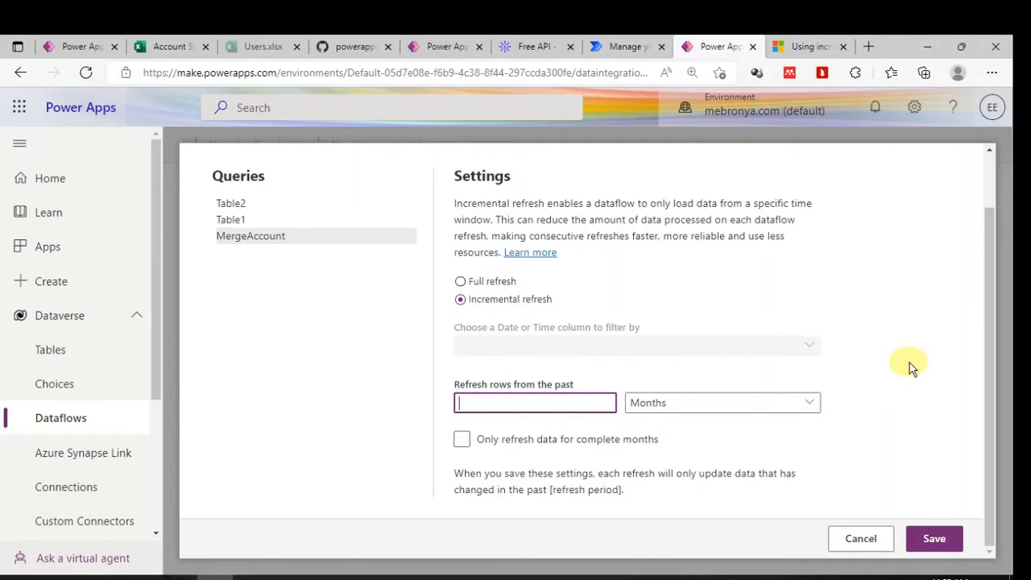
pyautogui.write('1')
pyautogui.click(911, 362)
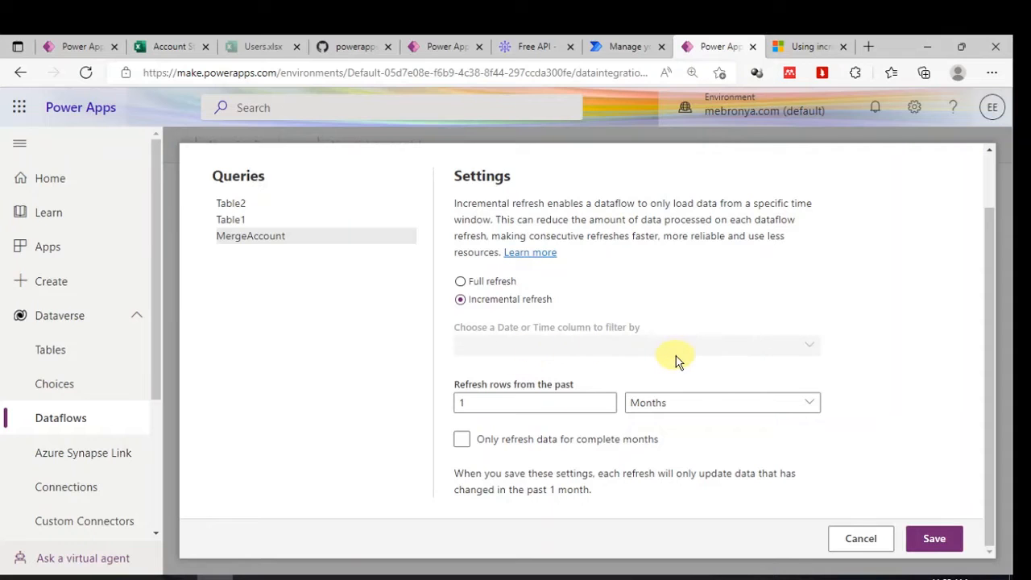
# Step: Switch to the Account String workbook in Excel and check the AccountString rows against the dataflow's incremental refresh settings
pyautogui.click(820, 41)
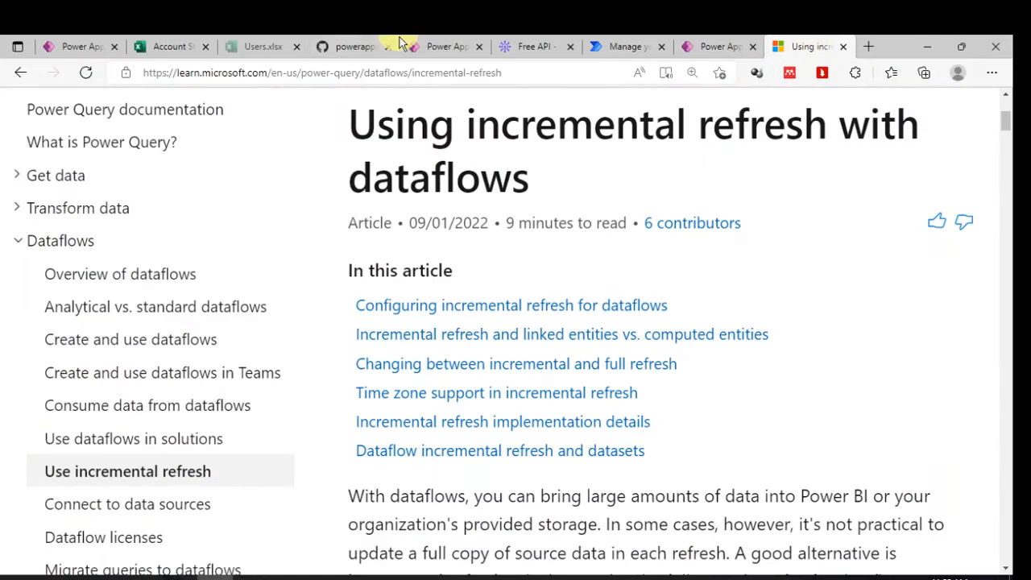
pyautogui.click(184, 44)
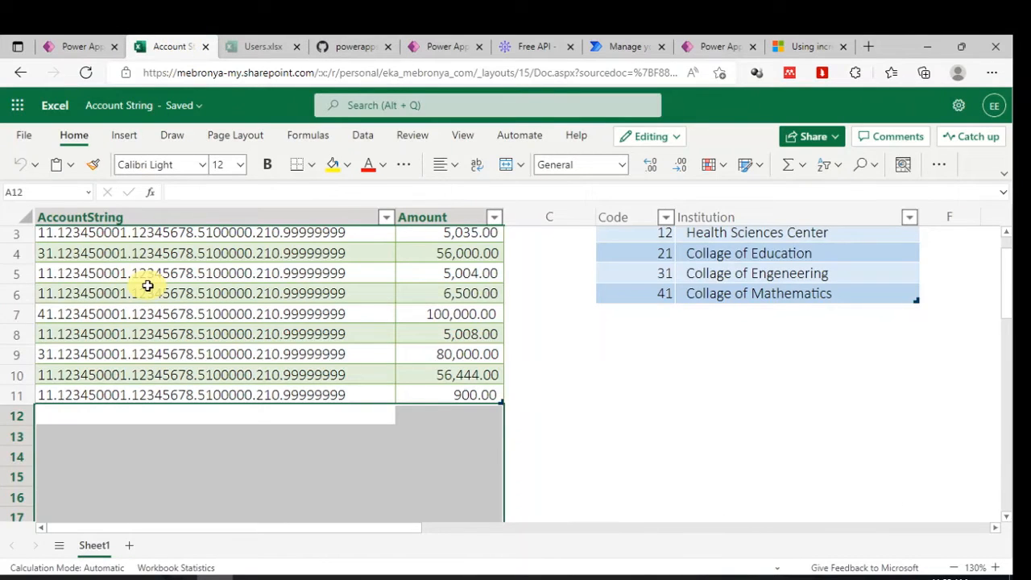
pyautogui.moveTo(119, 303); pyautogui.dragTo(136, 410)
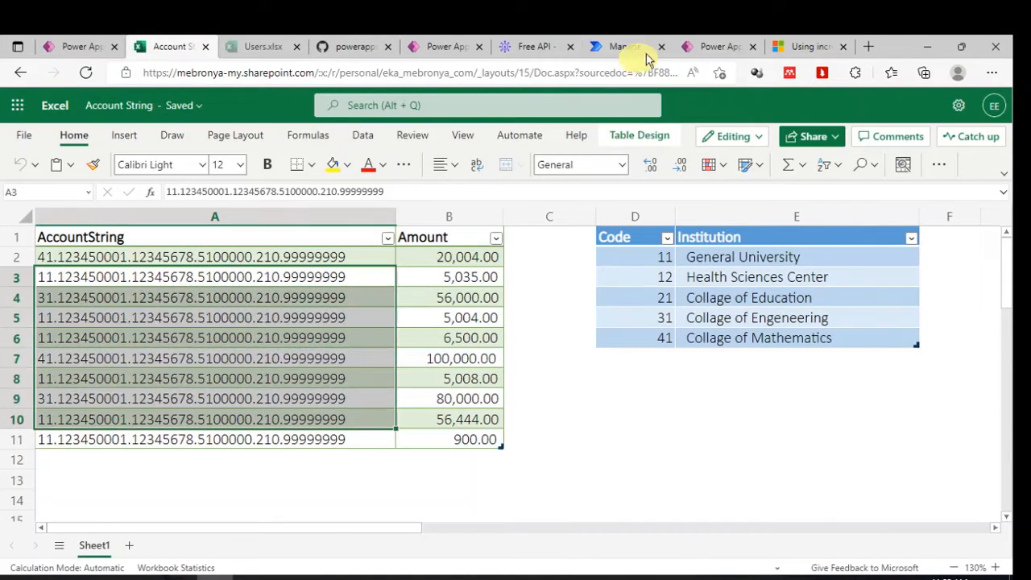
pyautogui.click(715, 46)
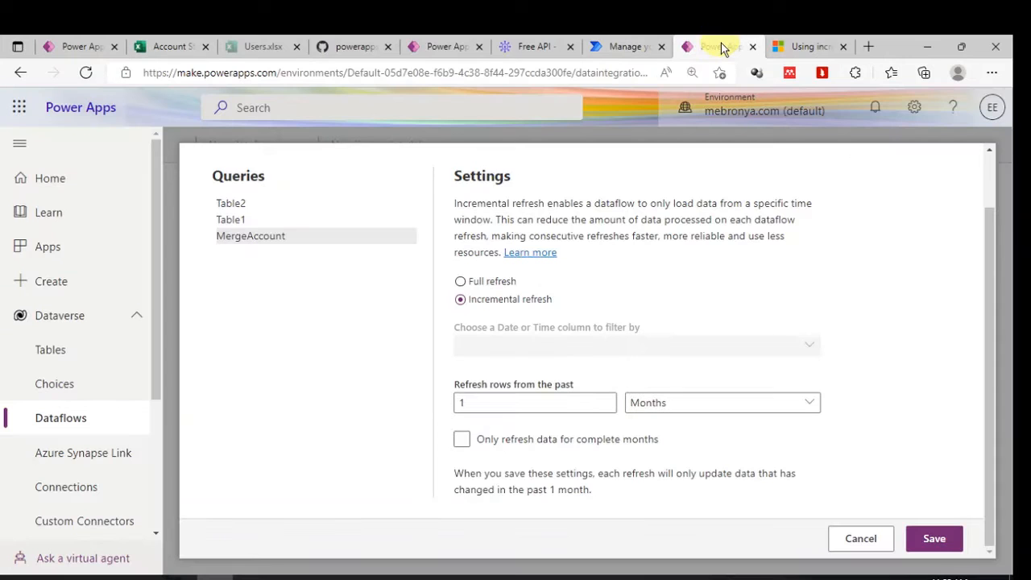
# Step: Switch to the Microsoft Learn article on incremental refresh with dataflows and read its publication date and the DateTime field requirement
pyautogui.click(820, 42)
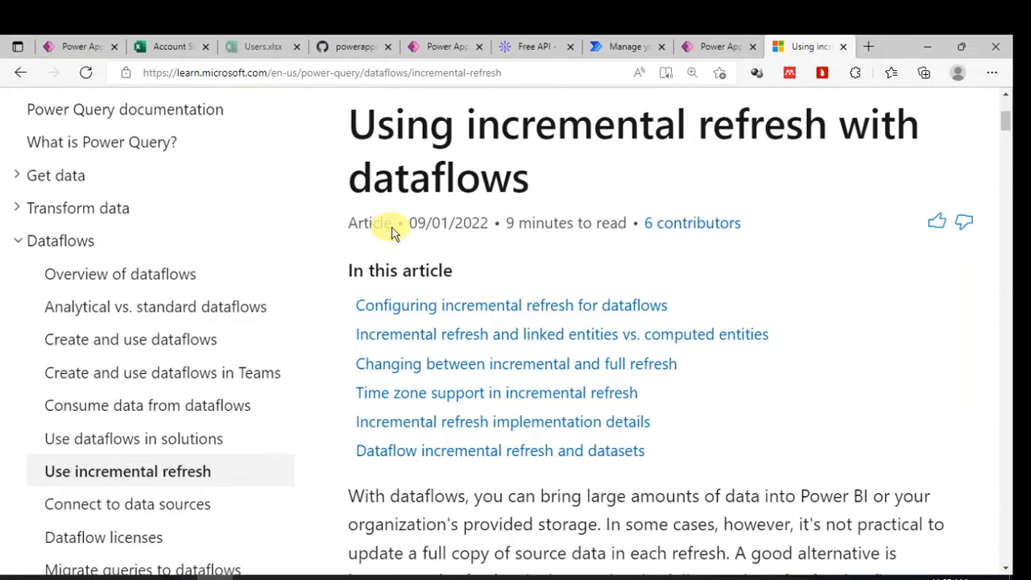
pyautogui.moveTo(406, 223); pyautogui.dragTo(545, 222)
pyautogui.click(709, 260)
pyautogui.scroll(-7, 552, 273)
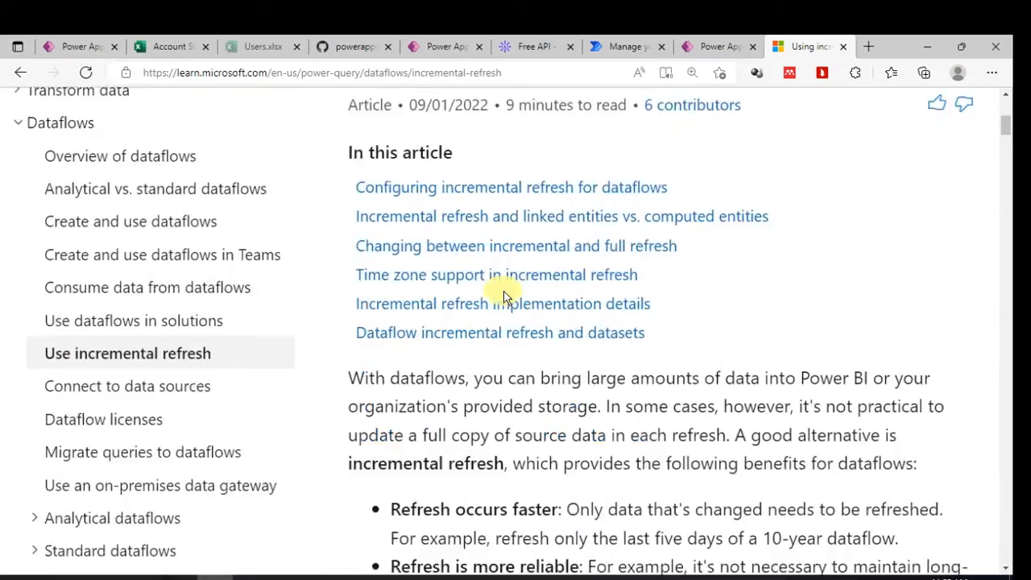
pyautogui.scroll(-10, 503, 296)
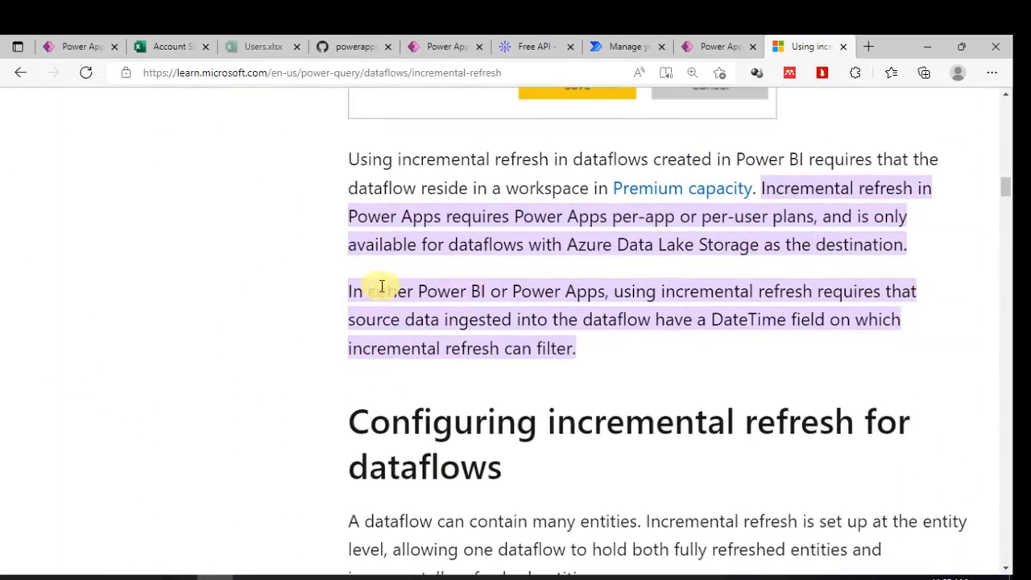
pyautogui.moveTo(346, 291); pyautogui.dragTo(640, 355)
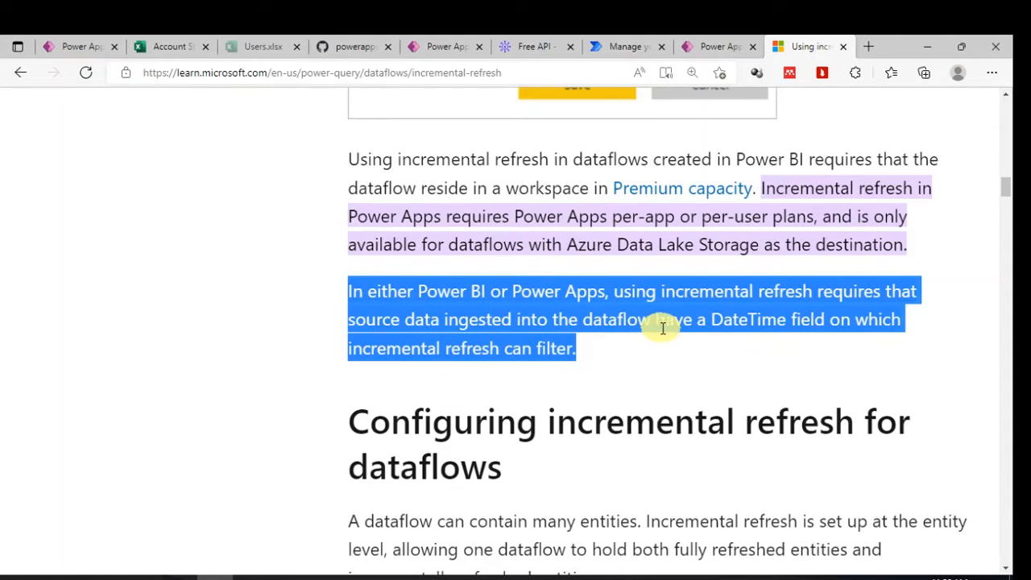
pyautogui.moveTo(759, 322); pyautogui.dragTo(778, 337)
pyautogui.click(778, 334)
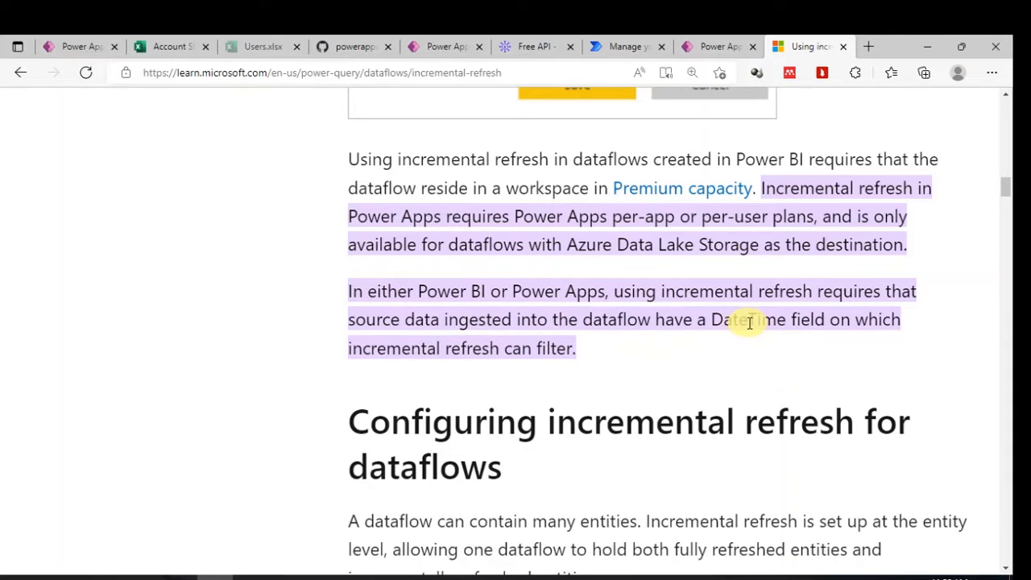
# Step: Back in Power Apps, compare full and incremental refresh for MergeAccount and exit the incremental refresh settings without saving
pyautogui.click(730, 44)
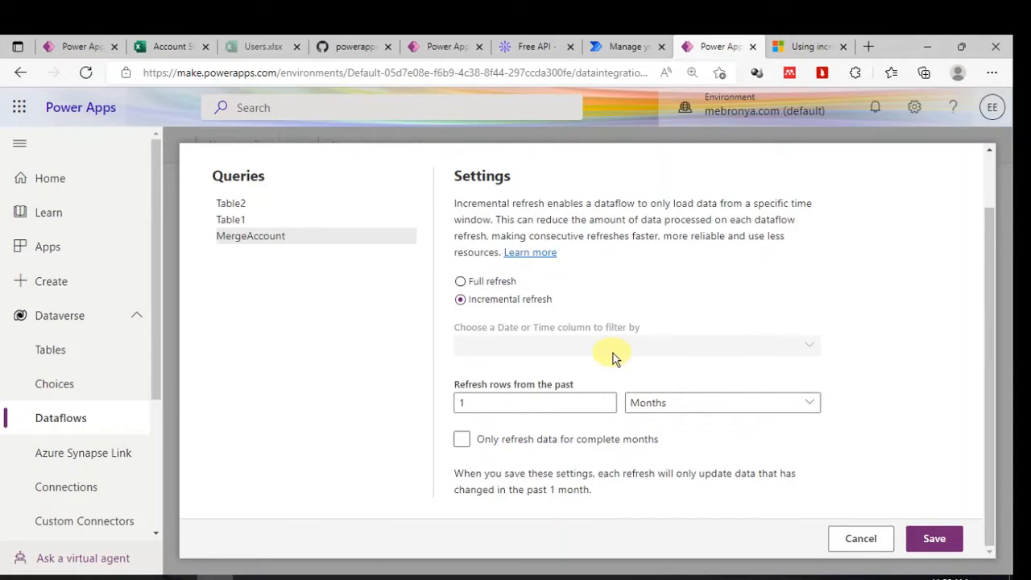
pyautogui.click(488, 282)
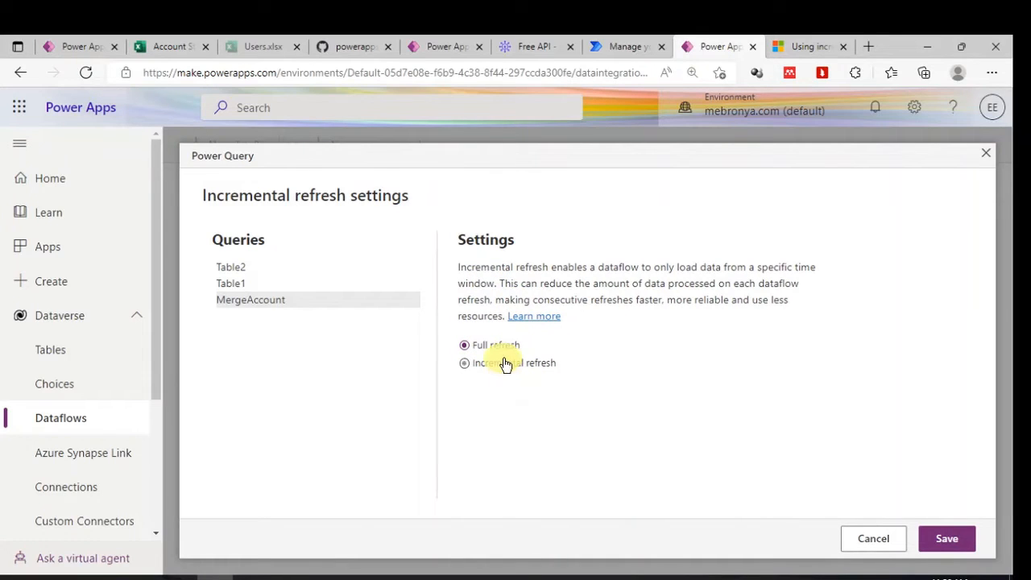
pyautogui.click(506, 364)
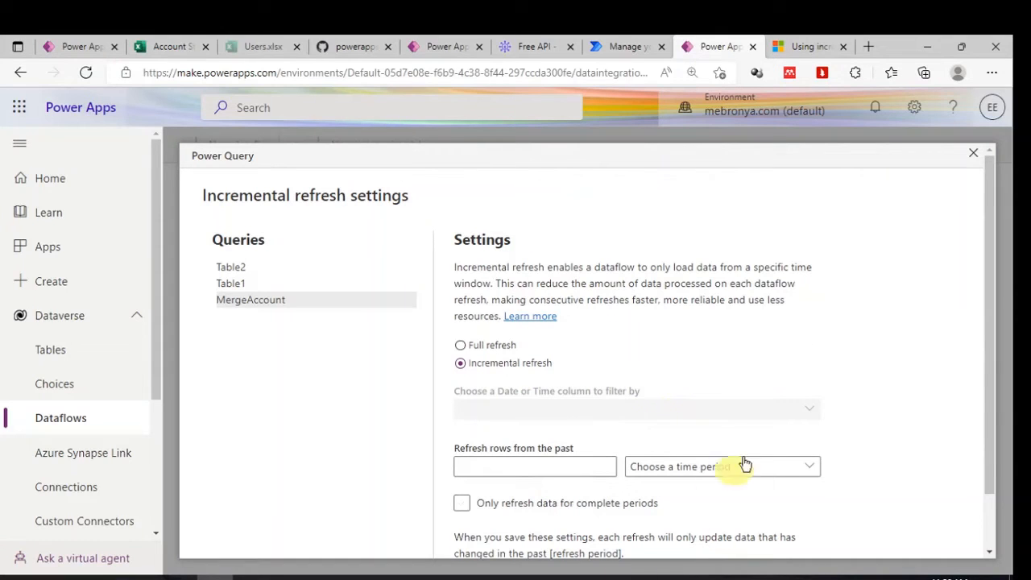
pyautogui.click(973, 153)
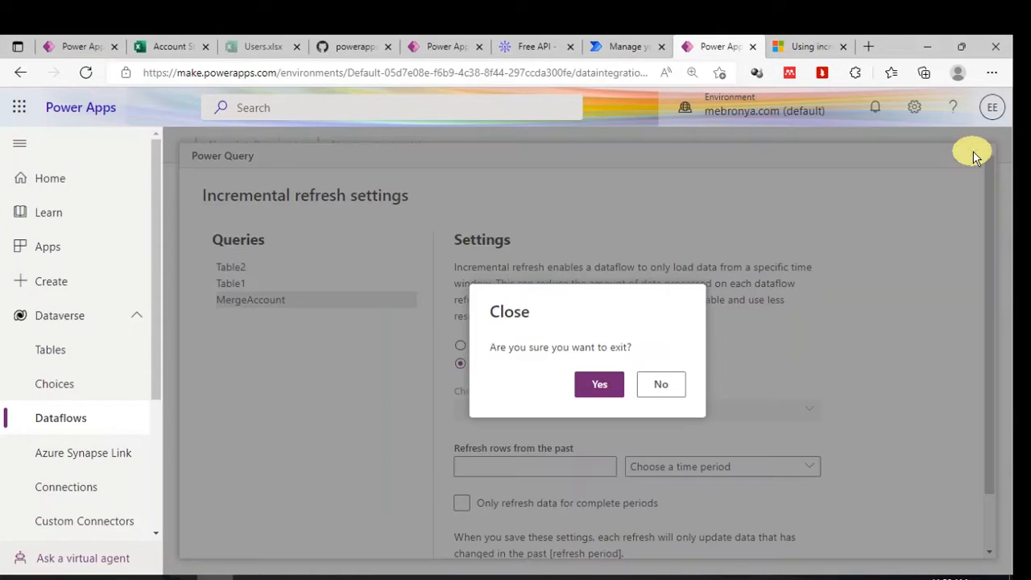
pyautogui.click(603, 386)
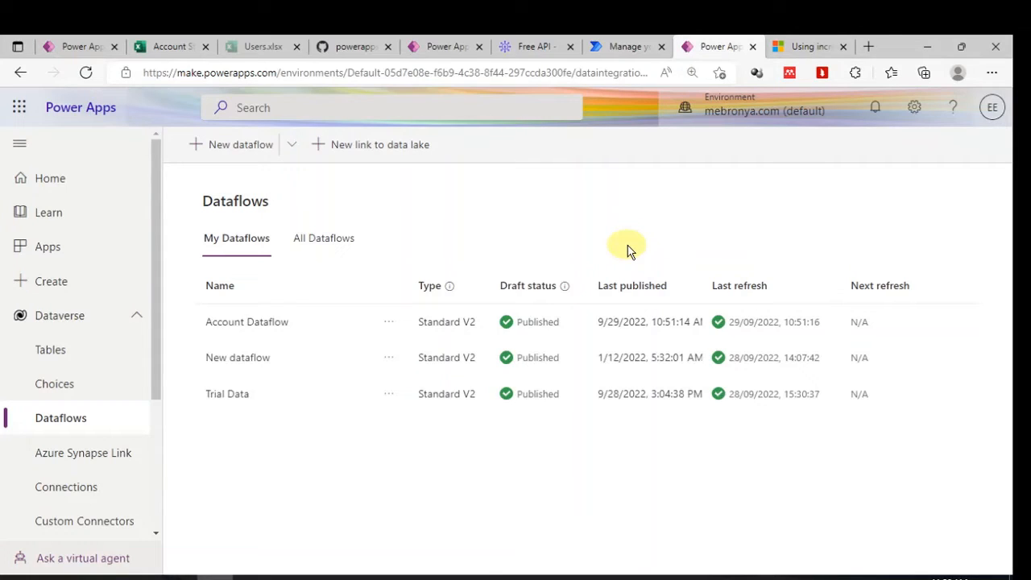
# Step: Switch to Power Automate and create an unnamed instant cloud flow triggered by PowerApps
pyautogui.click(630, 42)
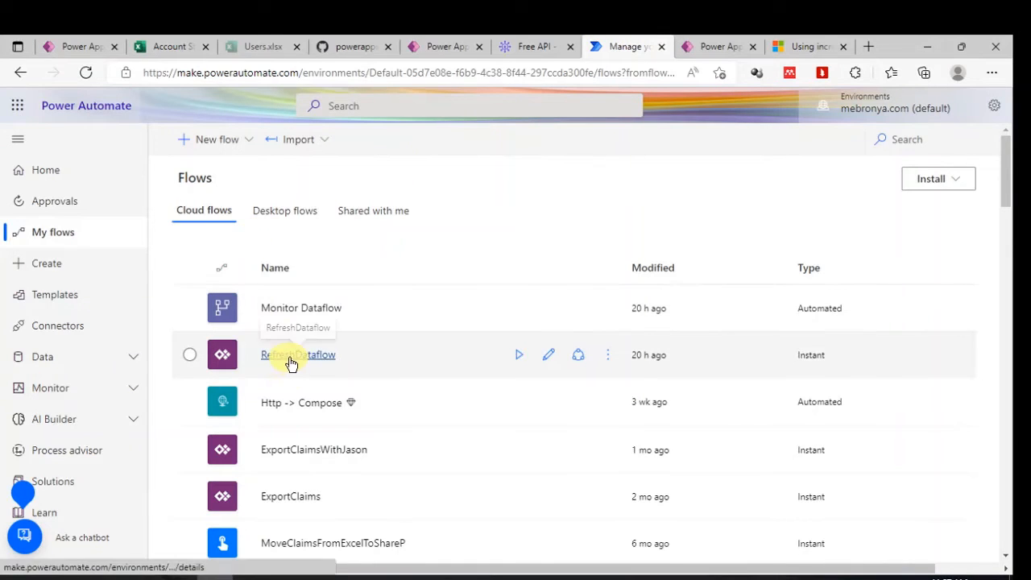
pyautogui.click(250, 143)
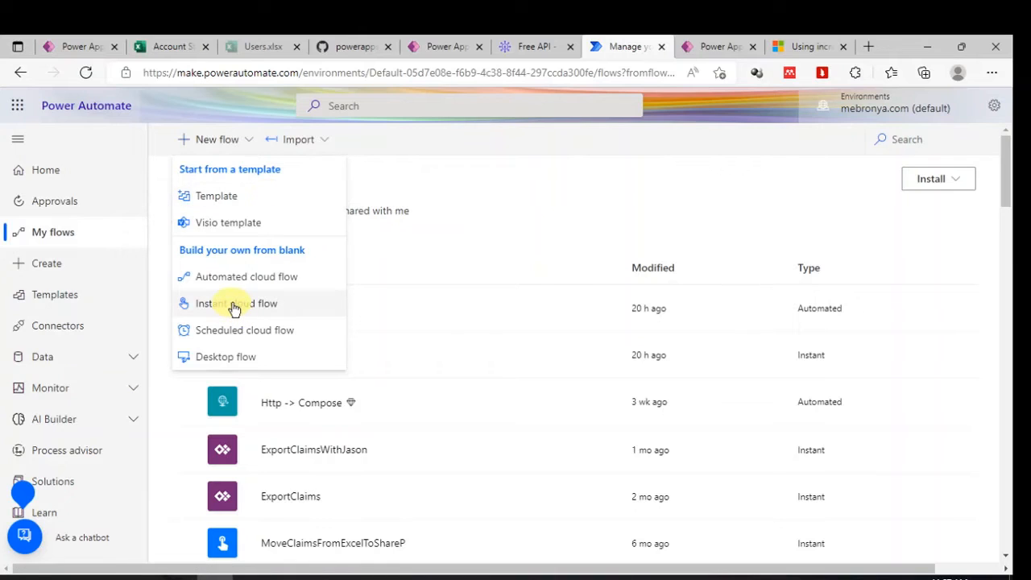
pyautogui.click(463, 271)
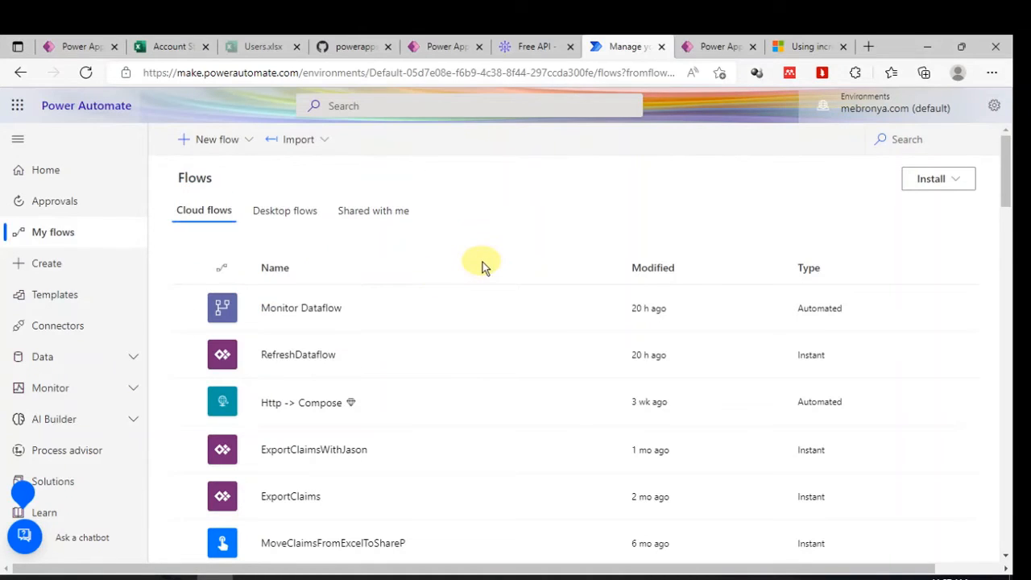
pyautogui.click(233, 140)
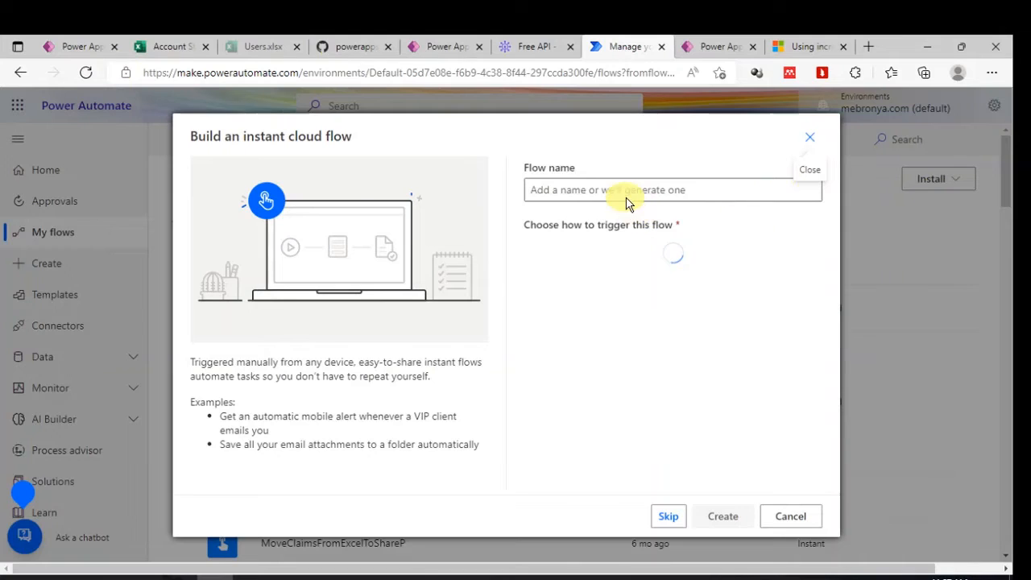
pyautogui.click(625, 297)
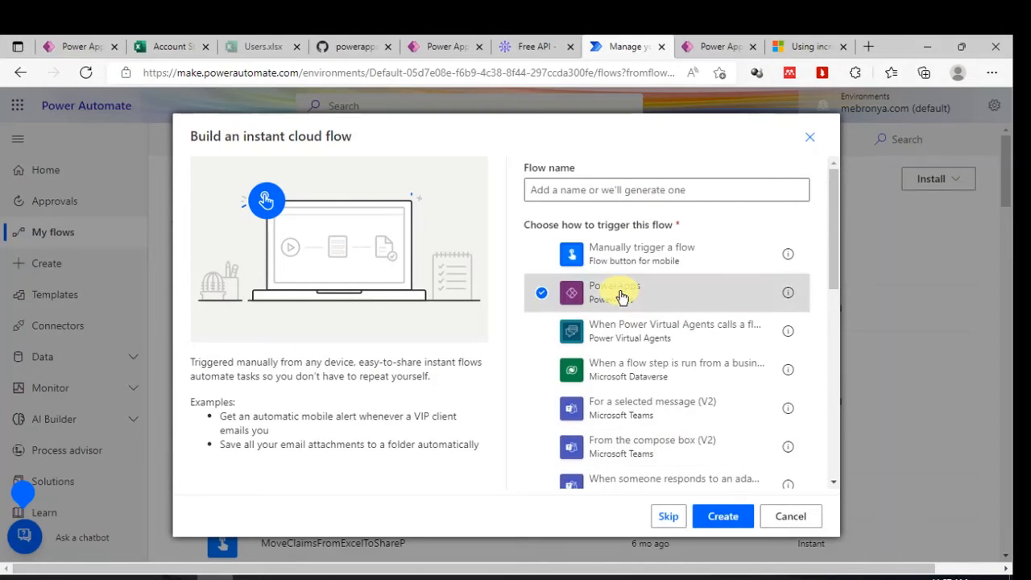
pyautogui.click(722, 518)
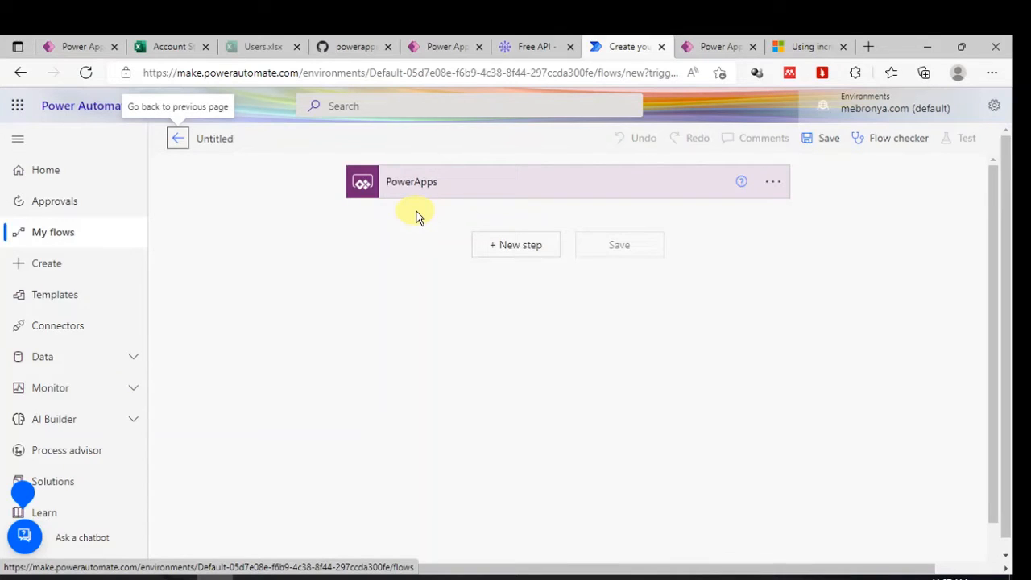
# Step: Add the Power Query Dataflows action Refresh a dataflow beneath the PowerApps trigger, searching for DATAFLOW
pyautogui.click(527, 246)
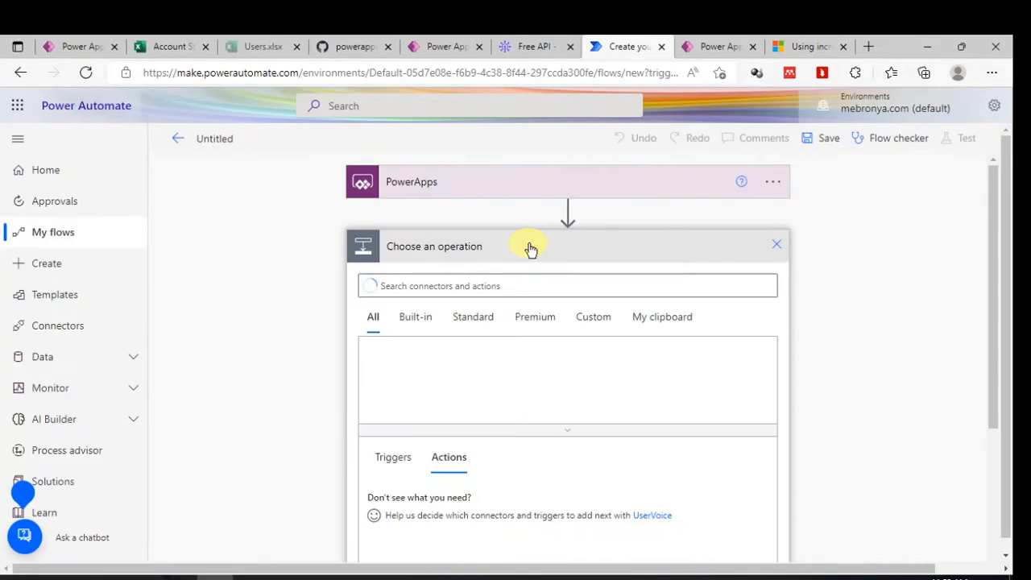
pyautogui.click(416, 288)
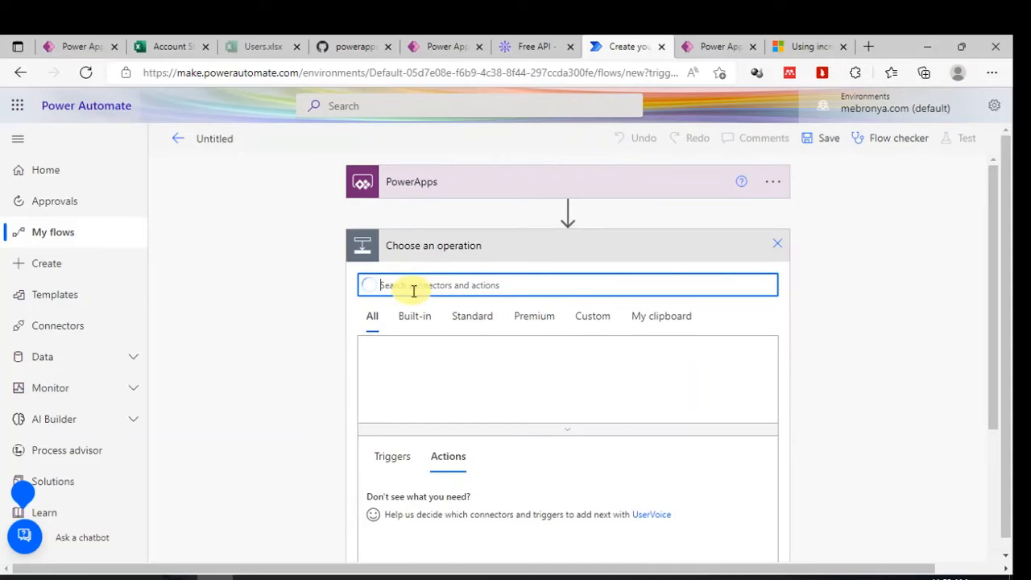
pyautogui.write('DATAFLOW')
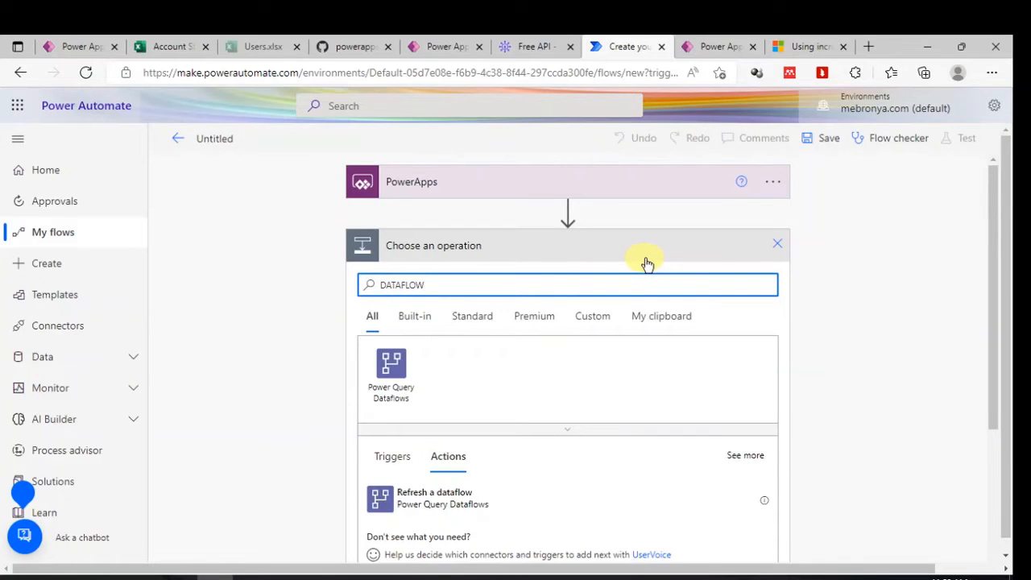
pyautogui.scroll(-1, 463, 390)
pyautogui.scroll(-1, 463, 390)
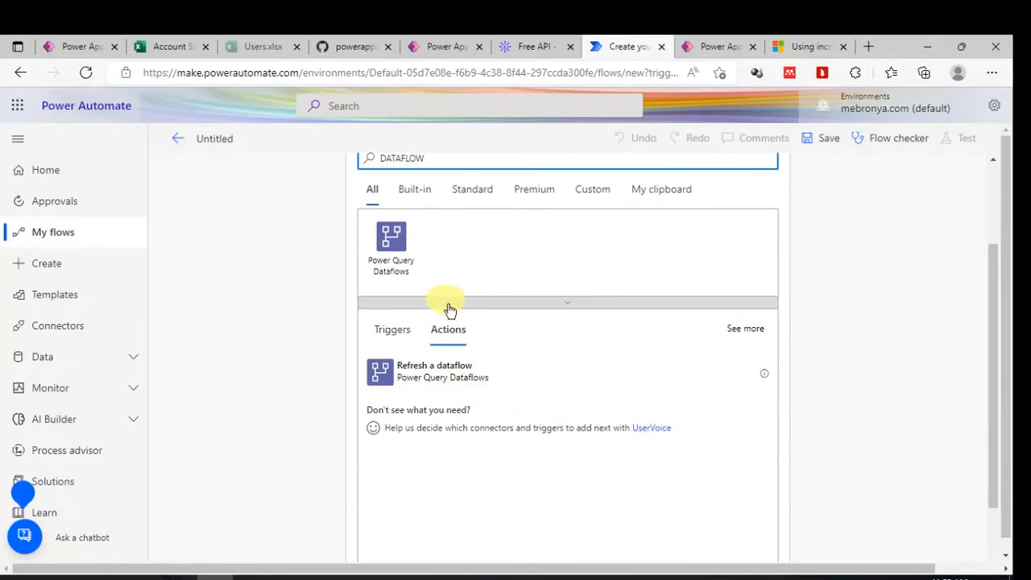
pyautogui.scroll(1, 449, 306)
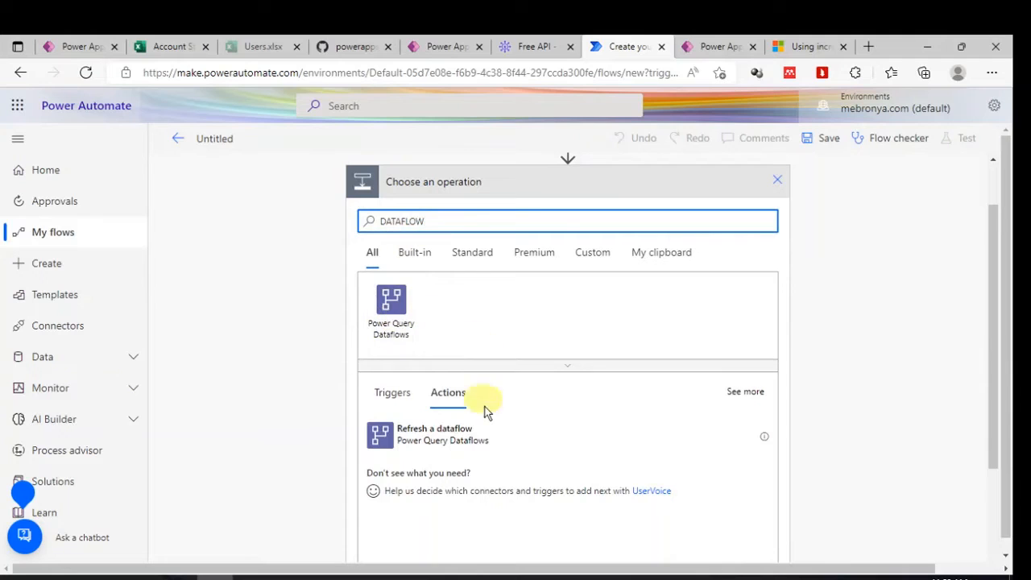
pyautogui.click(437, 442)
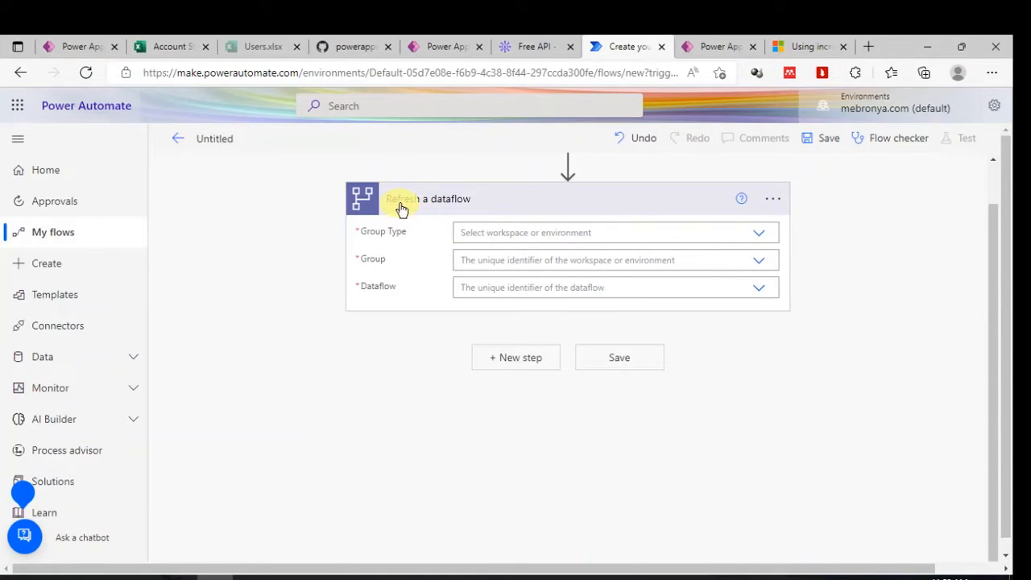
pyautogui.scroll(1, 486, 207)
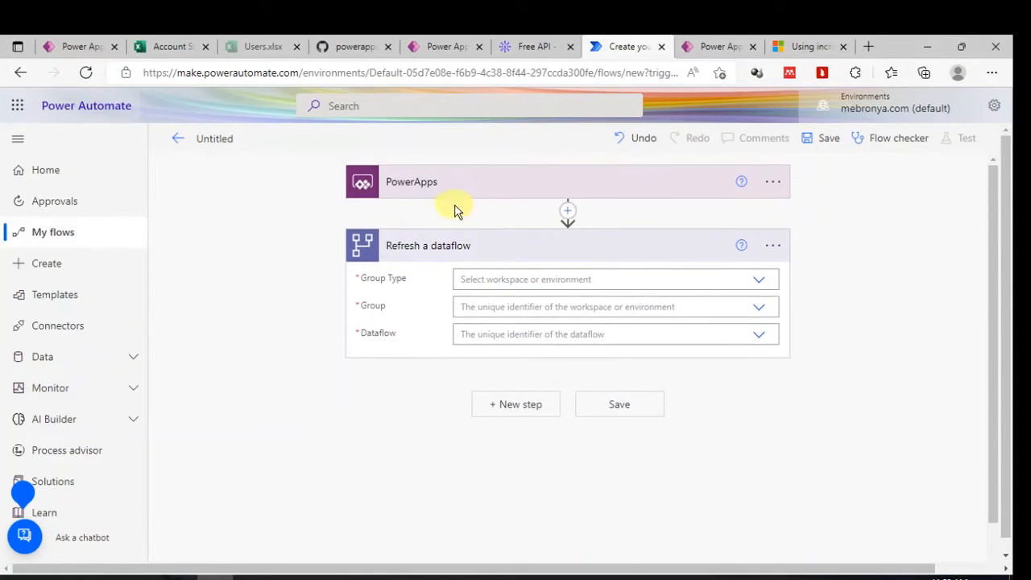
# Step: Configure the refresh action with group type Environment, group mebronya.com (default) and dataflow Account Dataflow
pyautogui.click(561, 281)
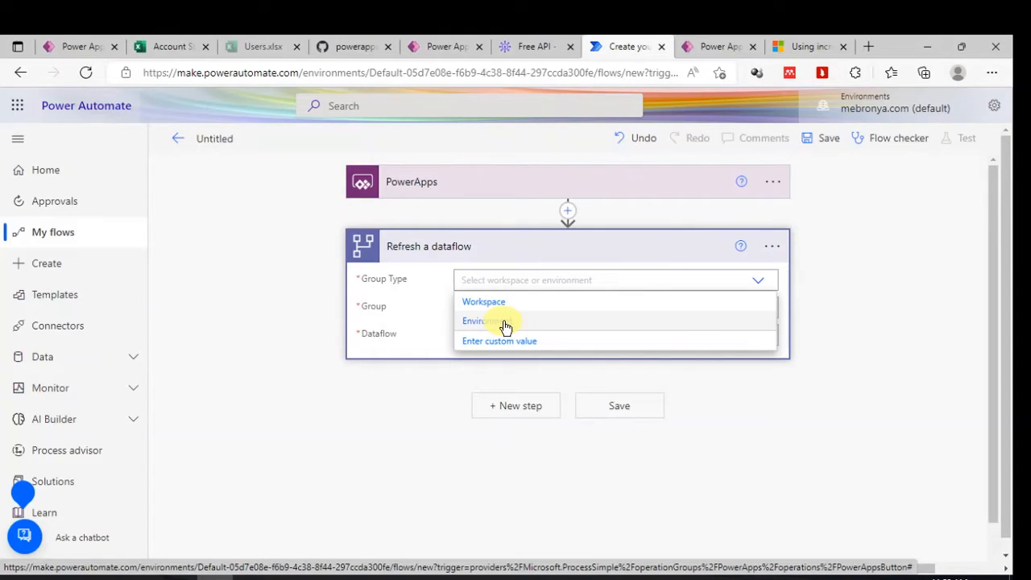
pyautogui.click(504, 323)
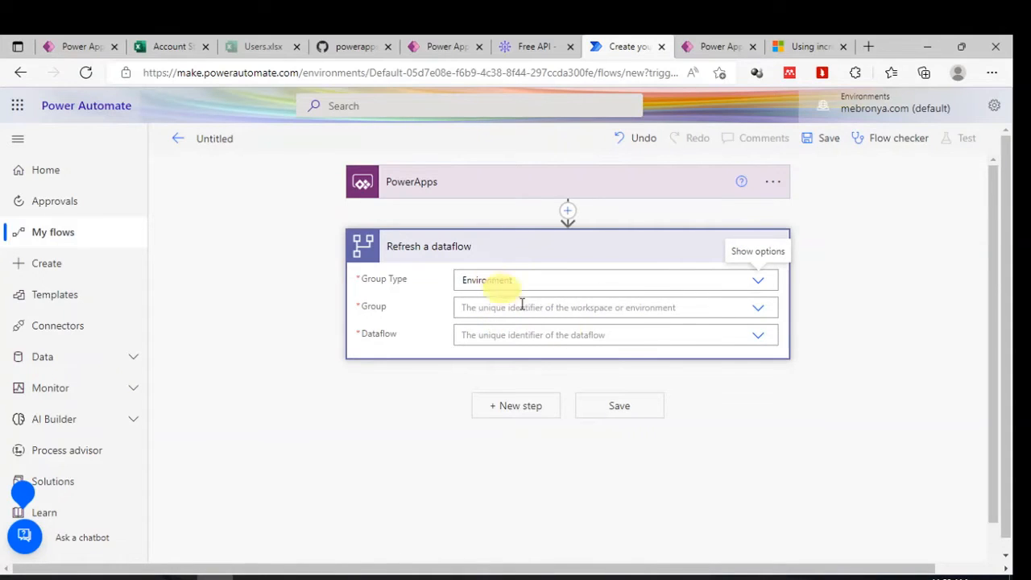
pyautogui.click(493, 306)
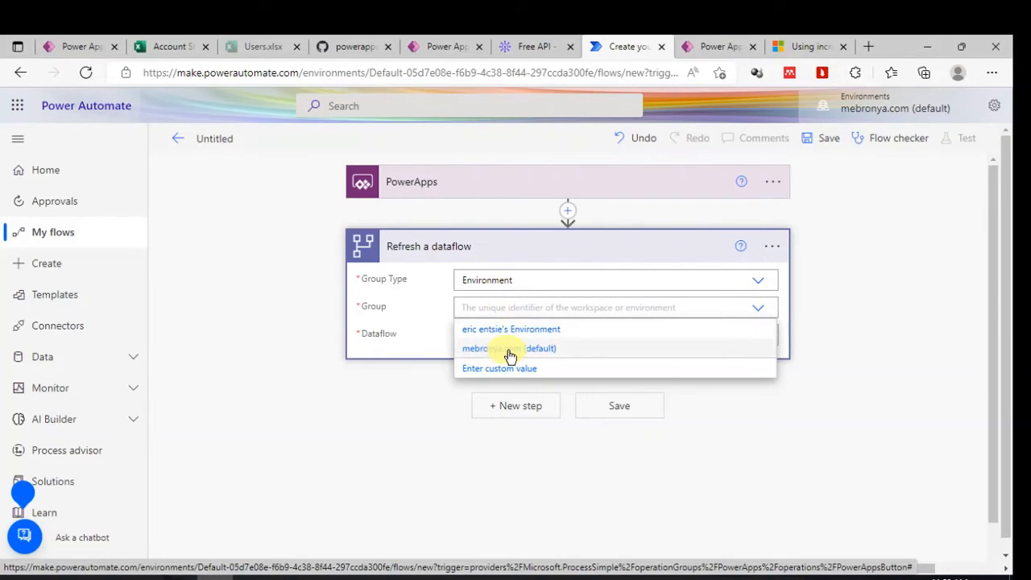
pyautogui.click(509, 348)
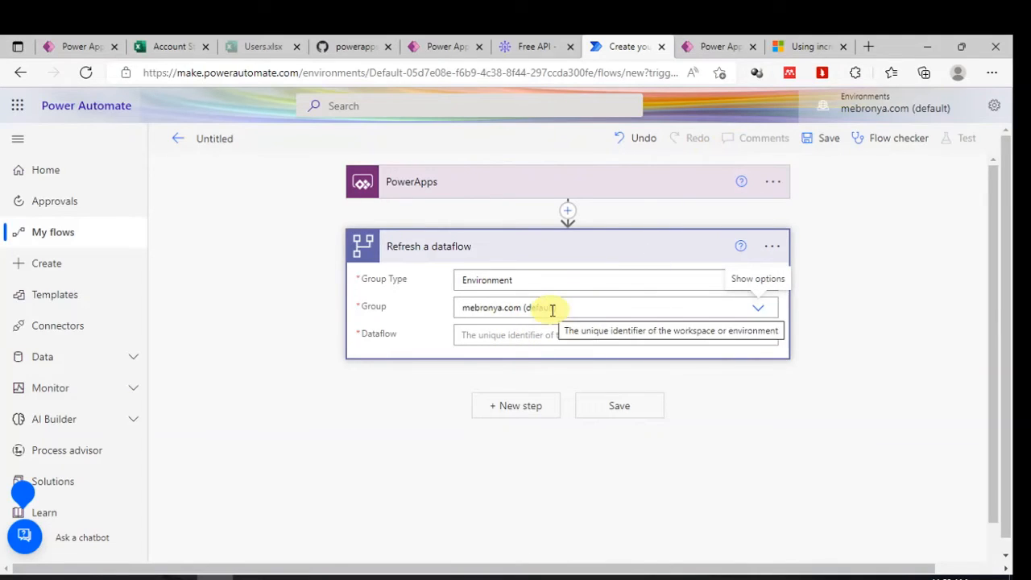
pyautogui.click(499, 335)
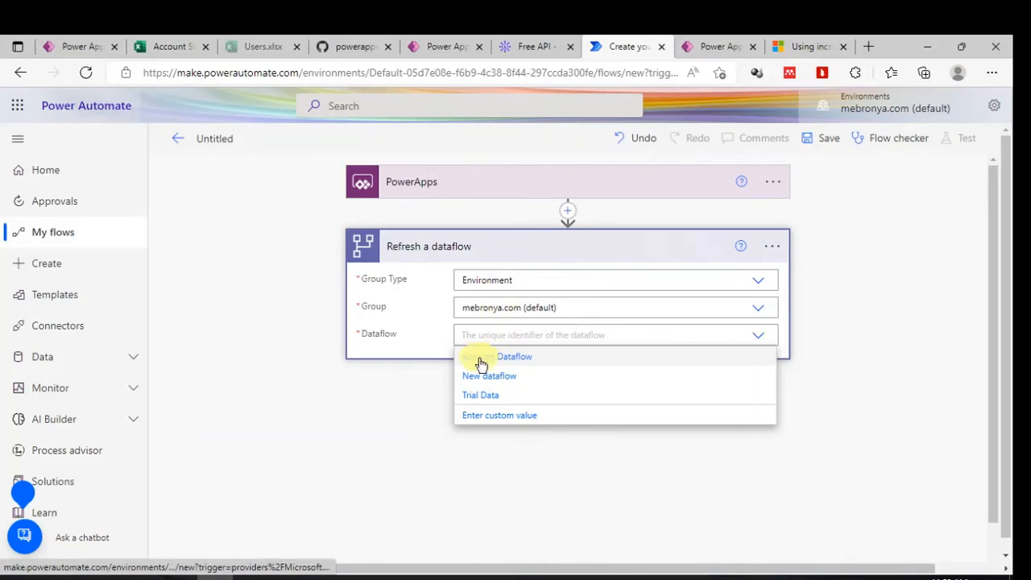
pyautogui.click(499, 361)
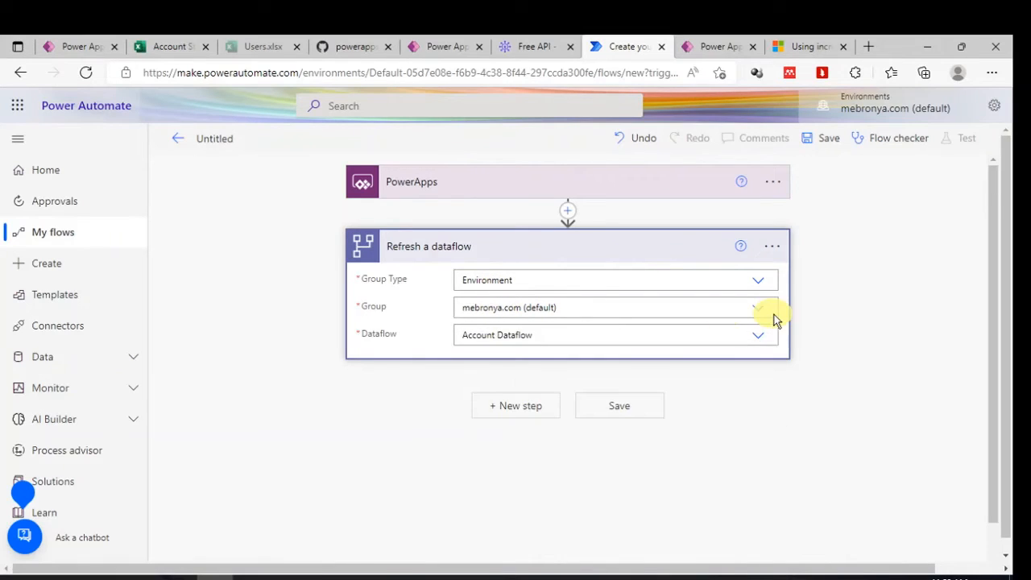
# Step: Save the flow and remove the "PowerApp -> " prefix from its name
pyautogui.click(237, 269)
pyautogui.click(617, 405)
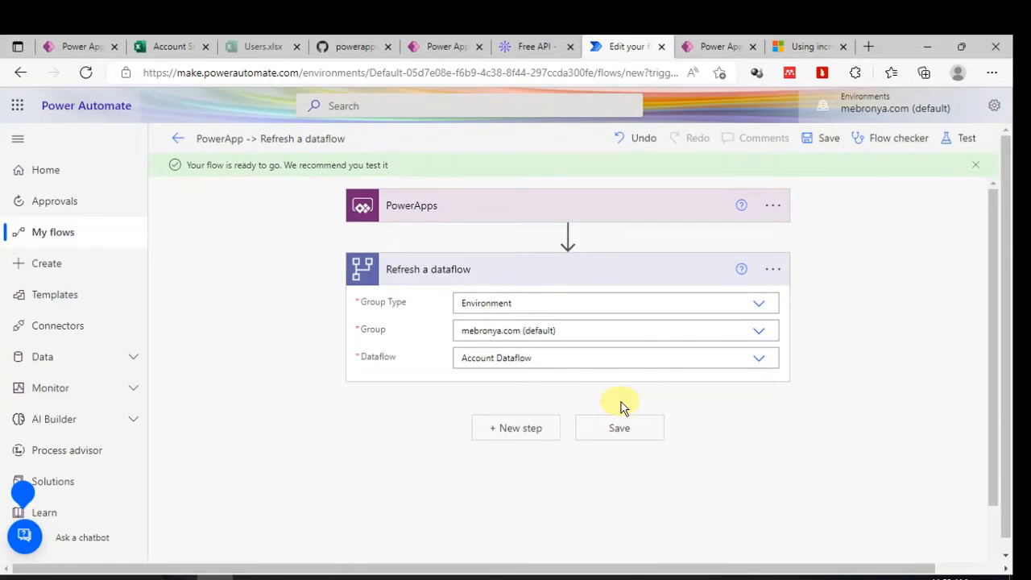
pyautogui.click(228, 137)
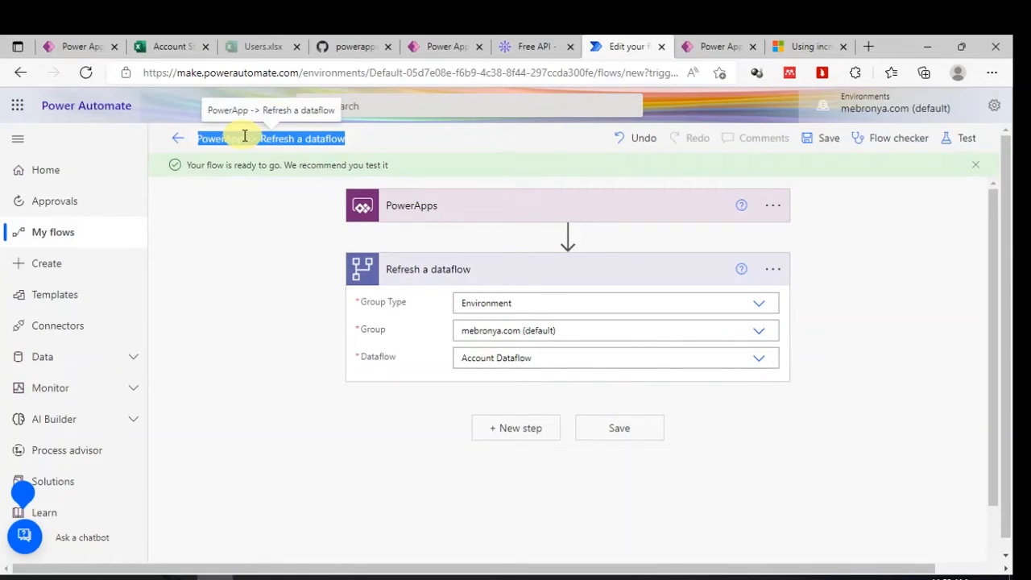
pyautogui.click(246, 136)
pyautogui.moveTo(247, 137); pyautogui.dragTo(413, 146)
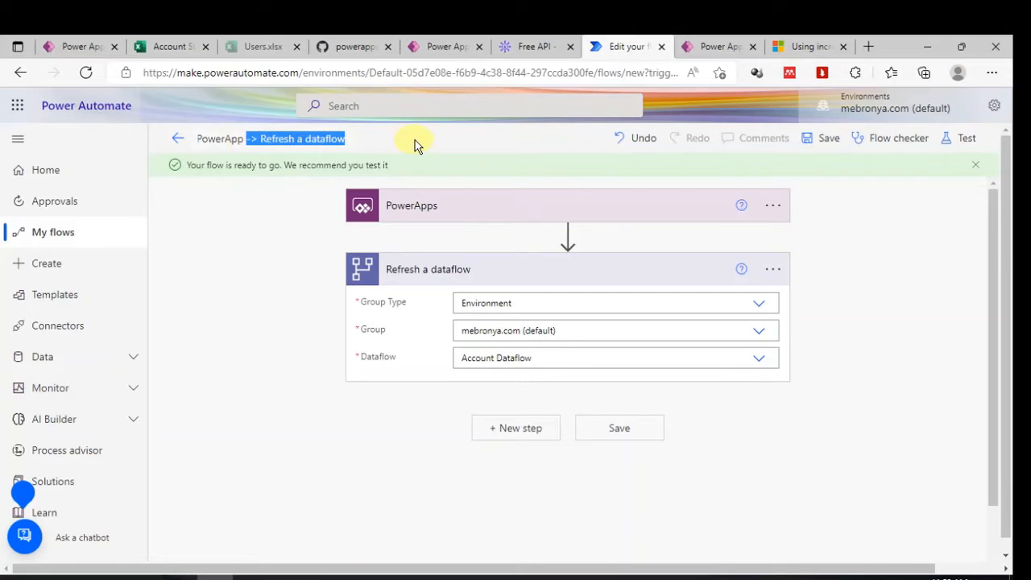
pyautogui.click(265, 143)
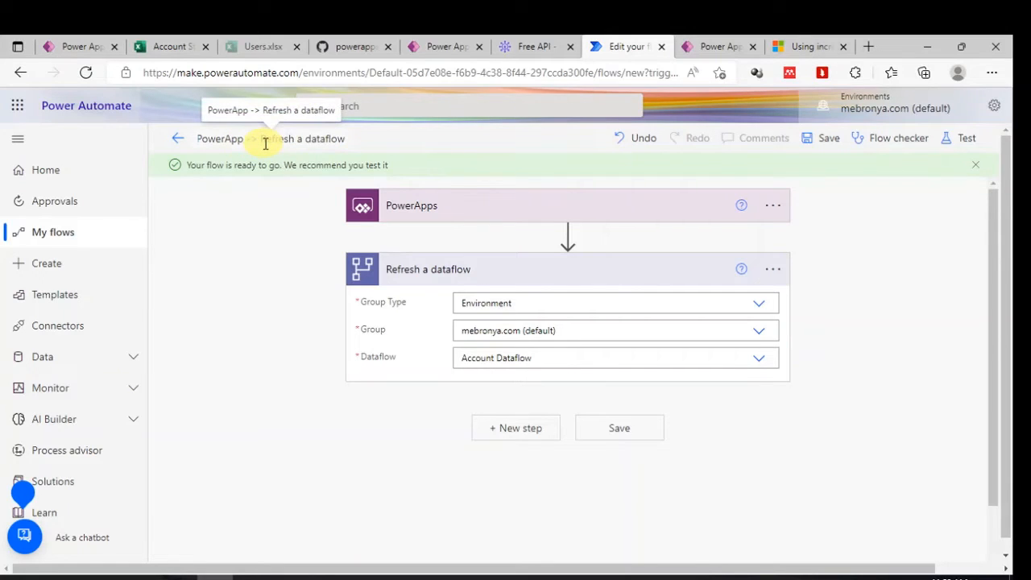
pyautogui.press('BackSpace')
pyautogui.press('BackSpace')
pyautogui.press('BackSpace')
pyautogui.press('BackSpace')
pyautogui.press('BackSpace')
pyautogui.press('BackSpace')
pyautogui.press('BackSpace')
pyautogui.press('BackSpace')
pyautogui.press('BackSpace')
pyautogui.press('BackSpace')
pyautogui.press('BackSpace')
pyautogui.press('BackSpace')
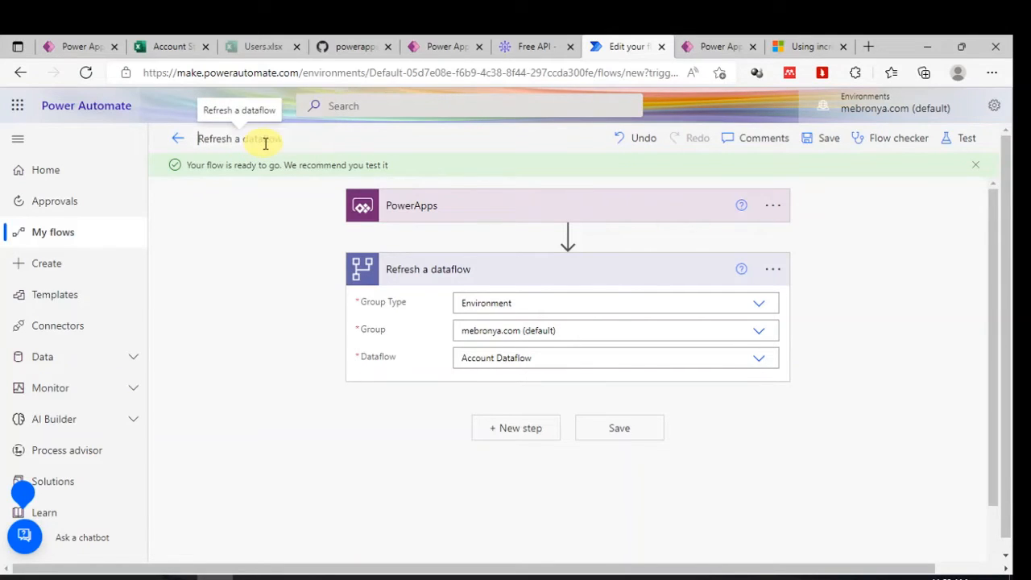
# Step: Complete the flow's name as Account Refreshdataflow and save the flow again
pyautogui.write('Accoun')
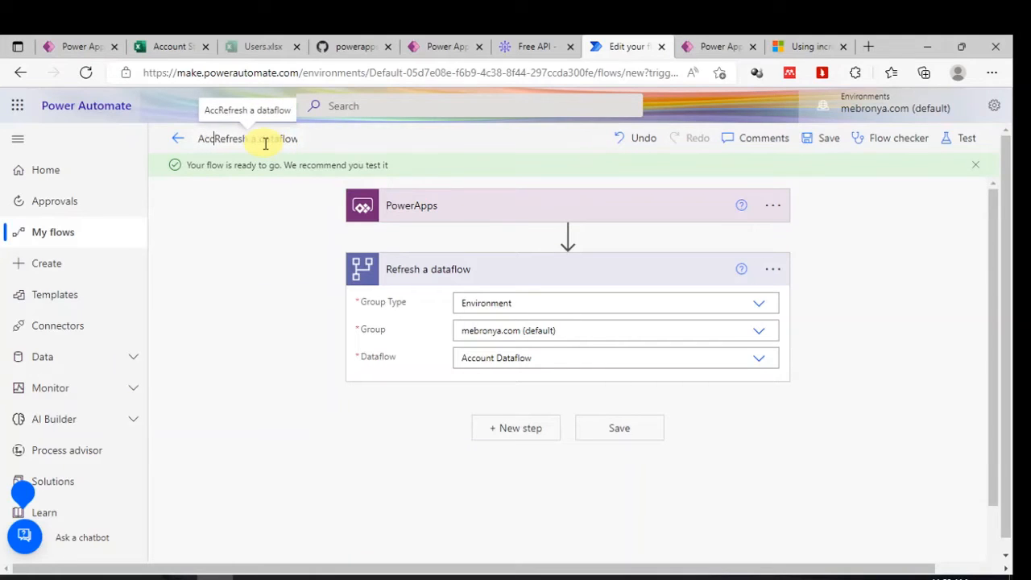
pyautogui.write('t')
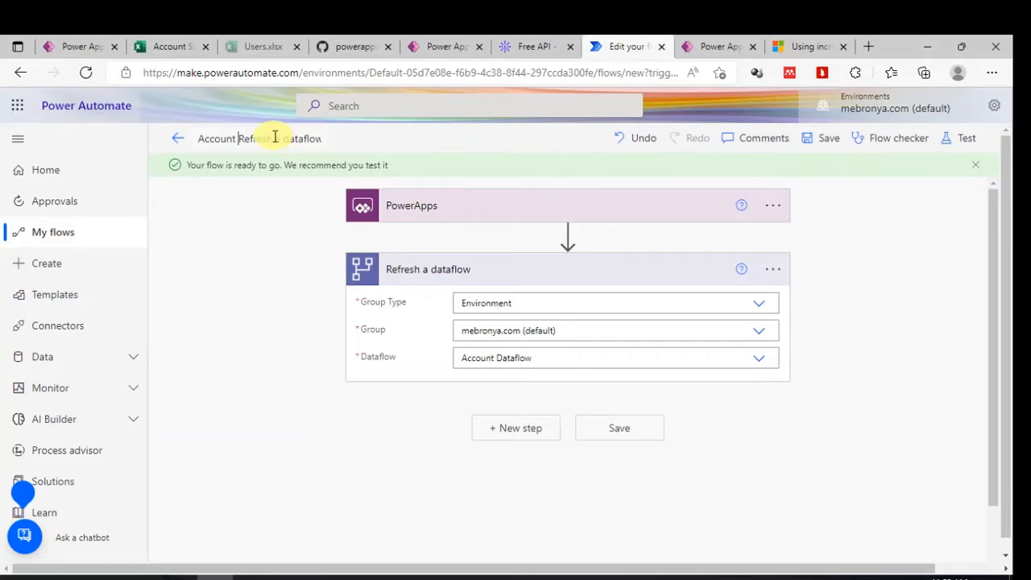
pyautogui.moveTo(274, 137); pyautogui.dragTo(289, 139)
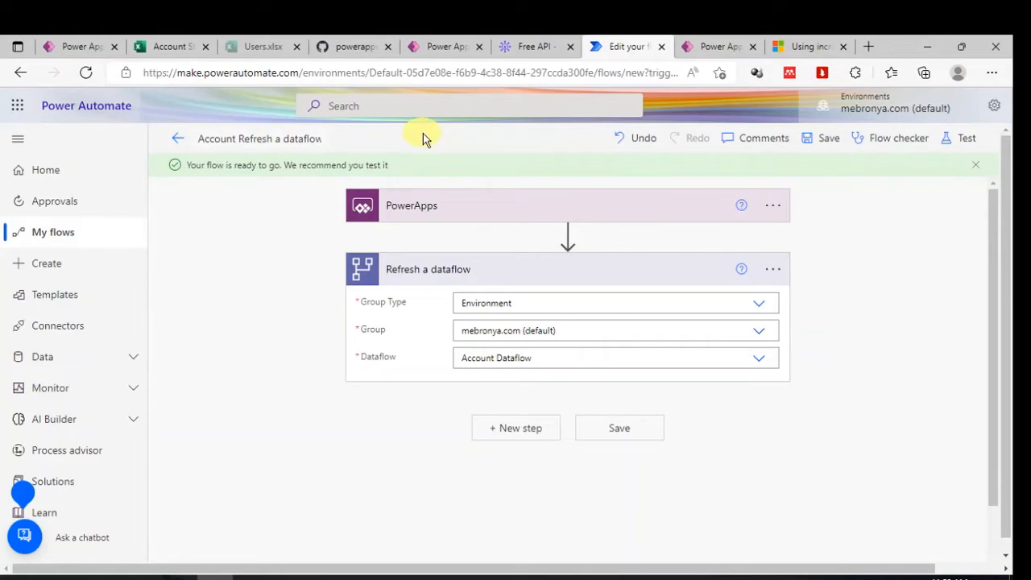
pyautogui.moveTo(294, 139); pyautogui.dragTo(516, 156)
pyautogui.click(288, 140)
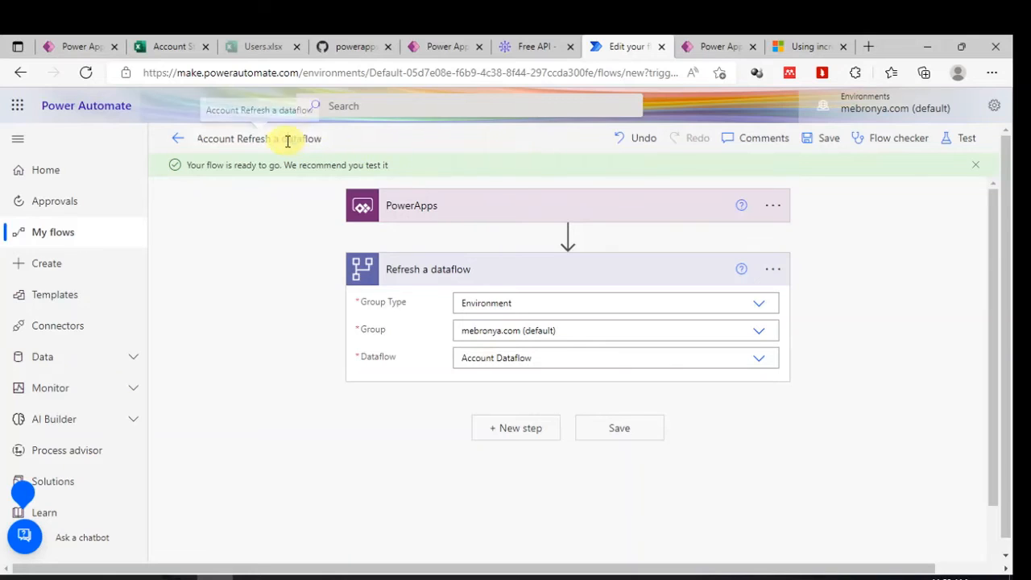
pyautogui.press('BackSpace')
pyautogui.press('BackSpace')
pyautogui.press('BackSpace')
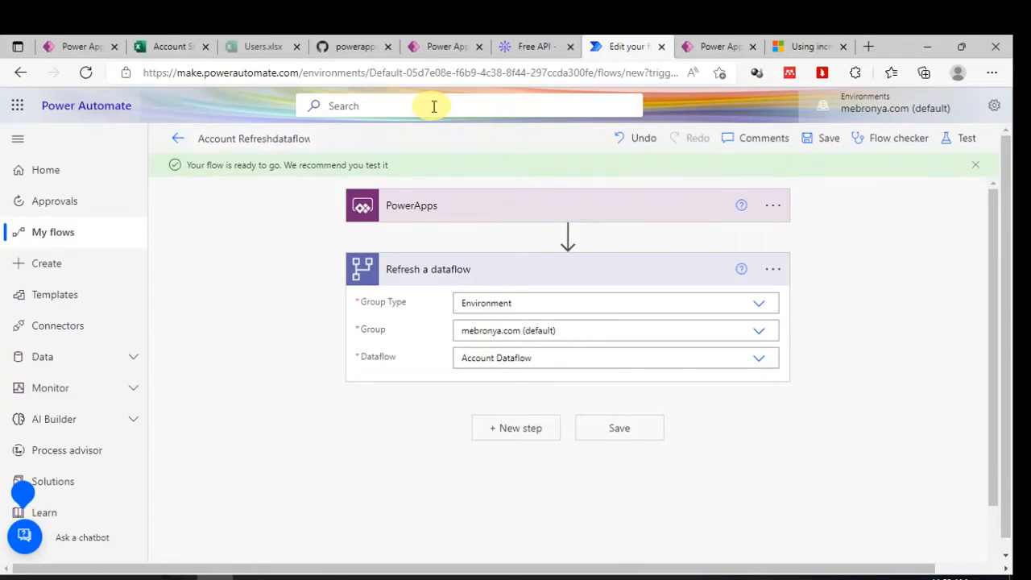
pyautogui.click(235, 355)
pyautogui.click(826, 139)
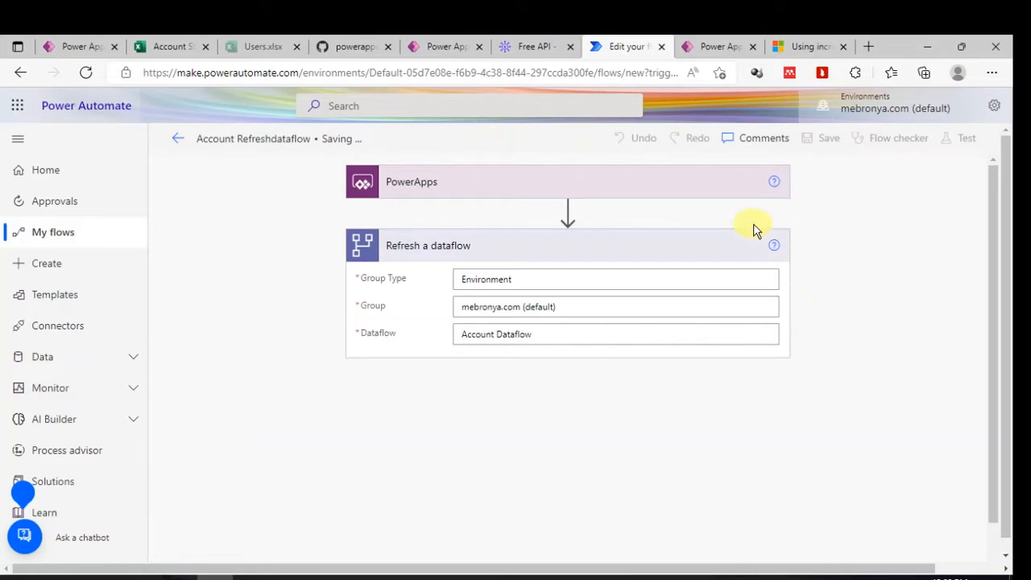
# Step: Review the dataflows list in Power Apps and the AccountString and Amount table in the Account String Excel workbook
pyautogui.click(719, 45)
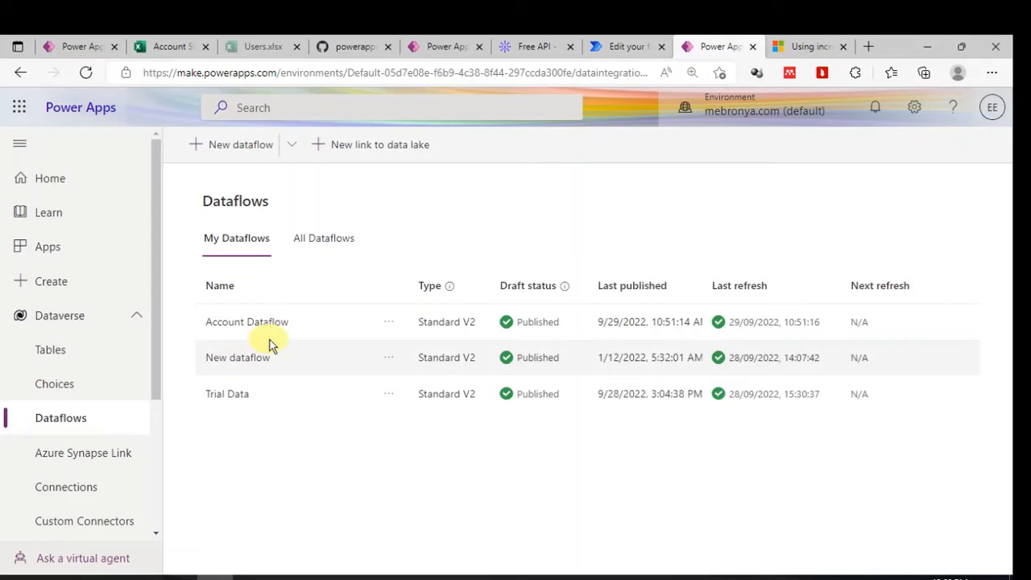
pyautogui.click(167, 46)
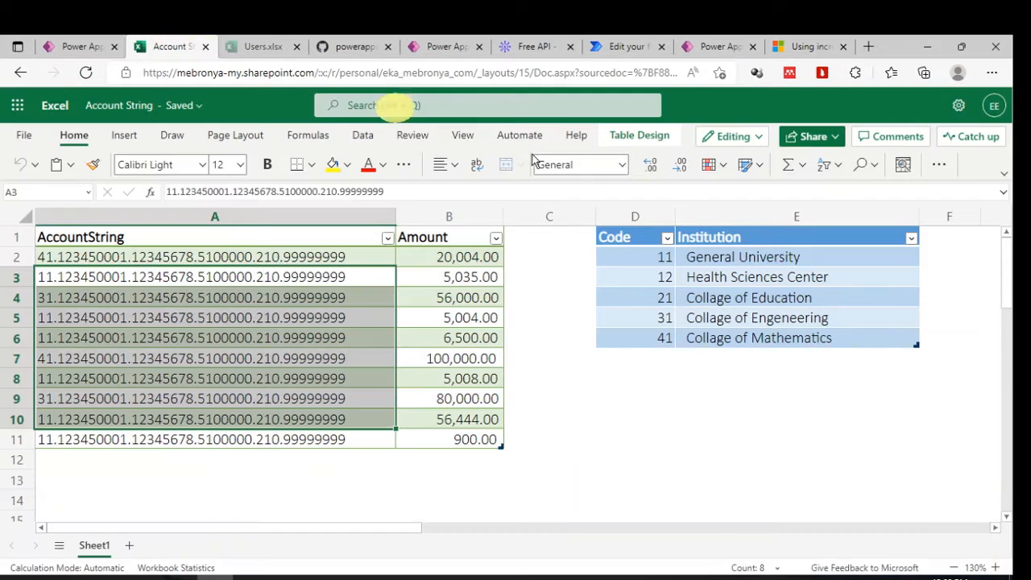
pyautogui.click(253, 319)
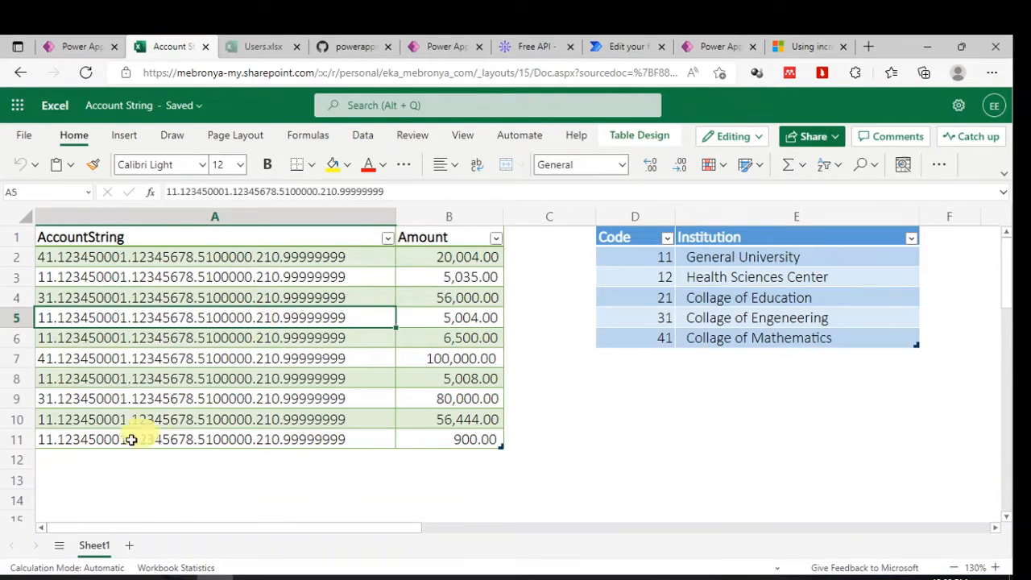
pyautogui.moveTo(118, 451); pyautogui.dragTo(483, 432)
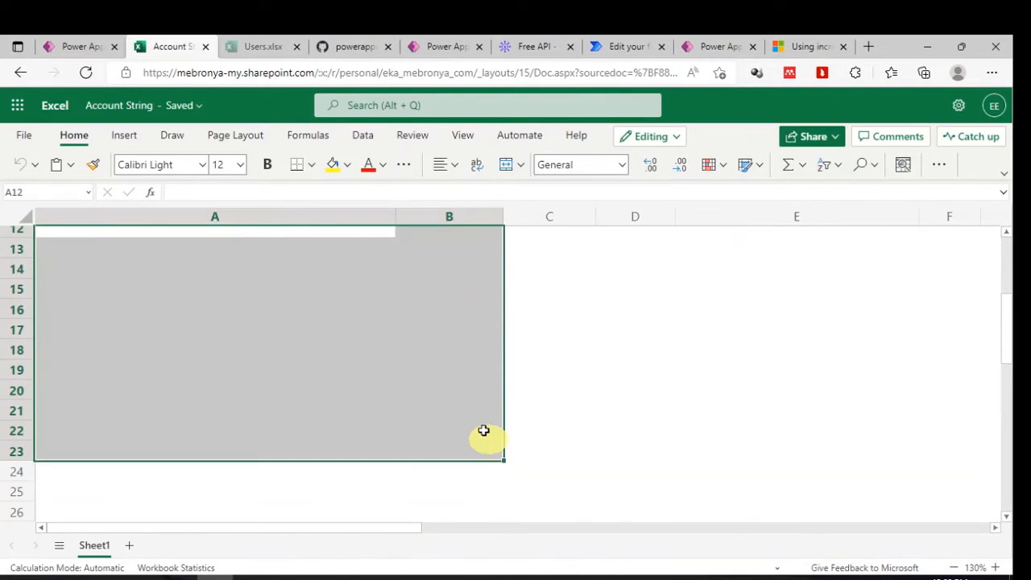
pyautogui.scroll(4, 443, 379)
pyautogui.scroll(1, 443, 379)
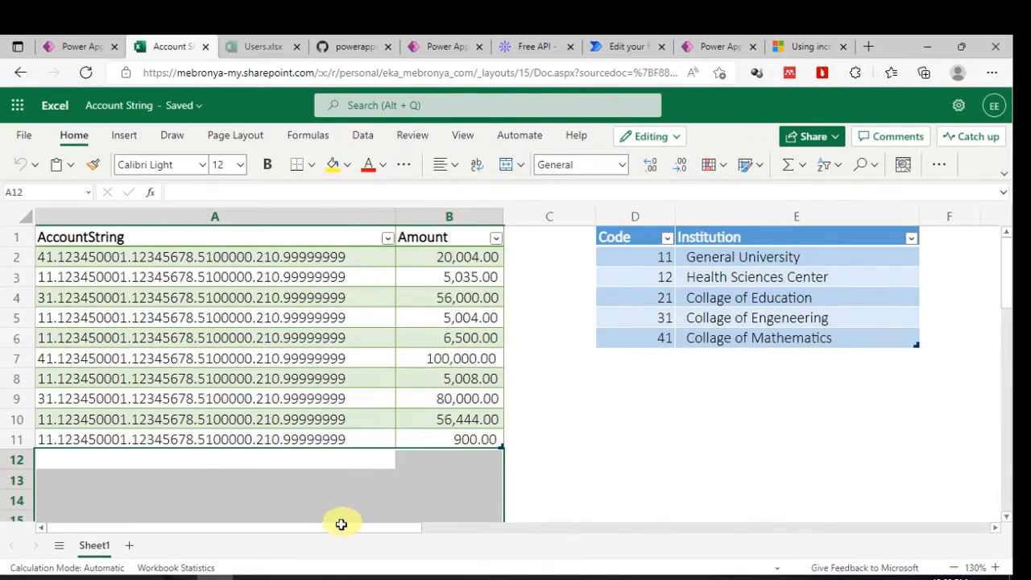
# Step: In the Dataflow App on Power Apps, insert a button and place it just above the number label below the totals gallery
pyautogui.click(433, 45)
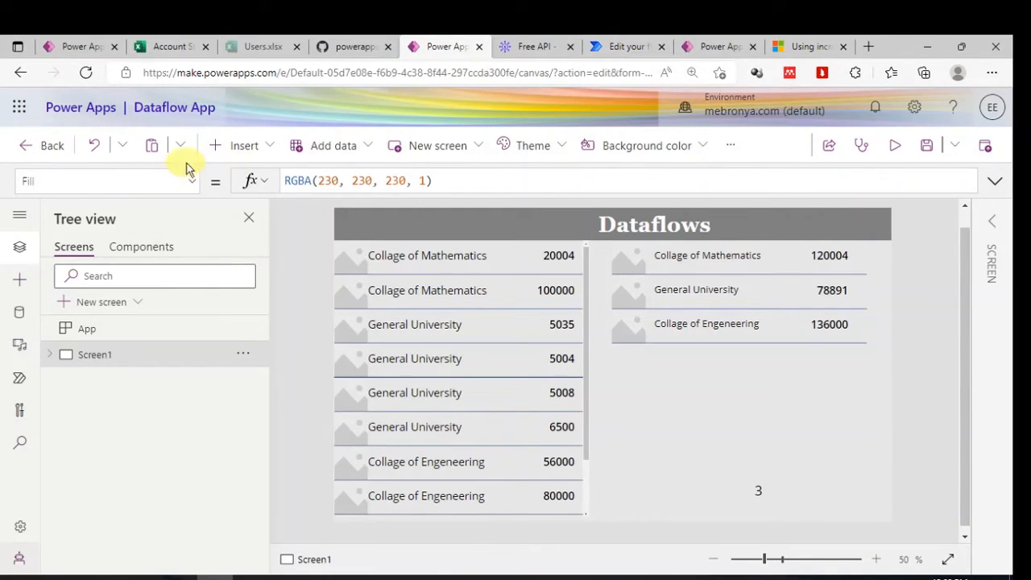
pyautogui.click(266, 146)
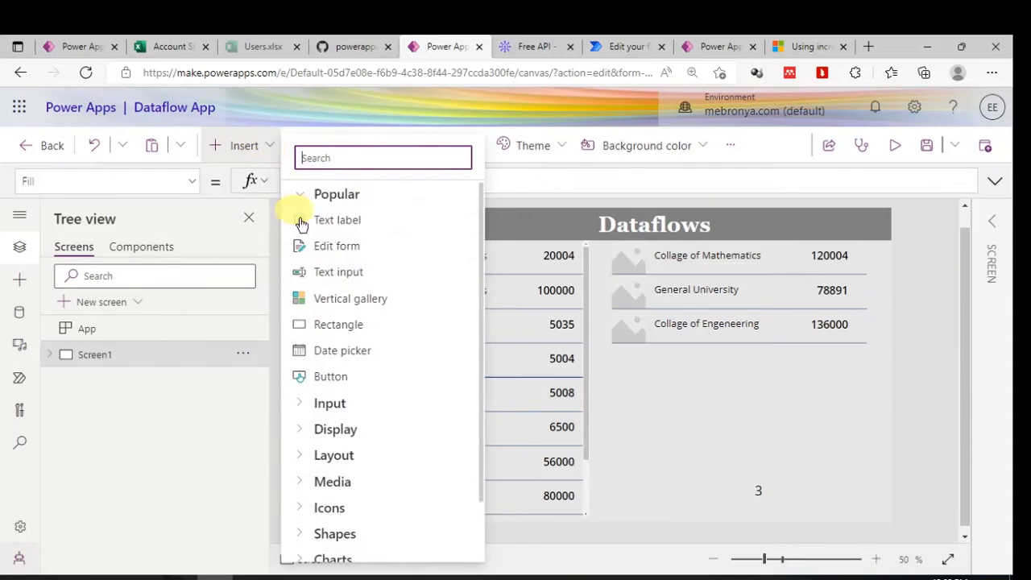
pyautogui.click(338, 386)
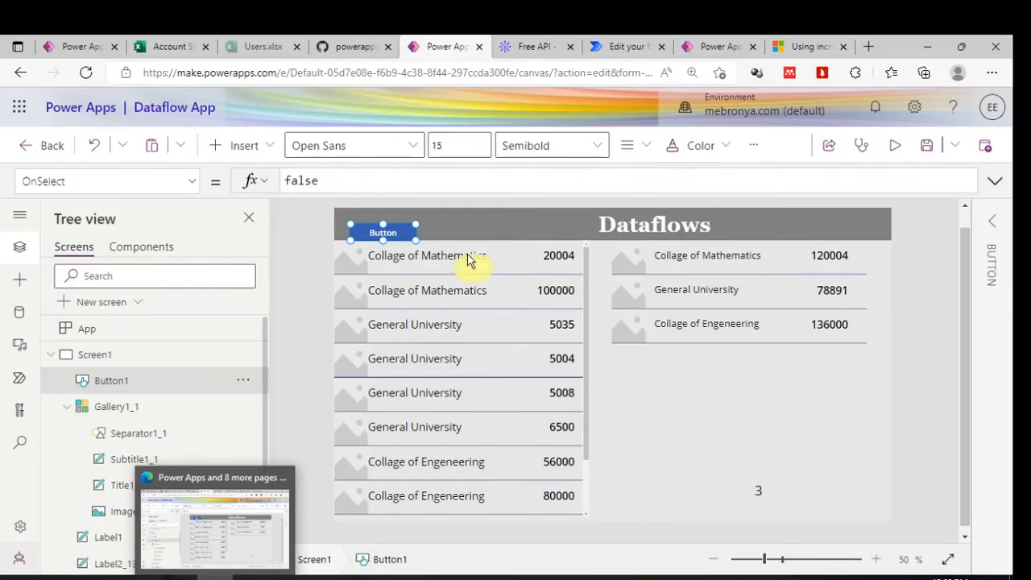
pyautogui.moveTo(362, 233); pyautogui.dragTo(724, 443)
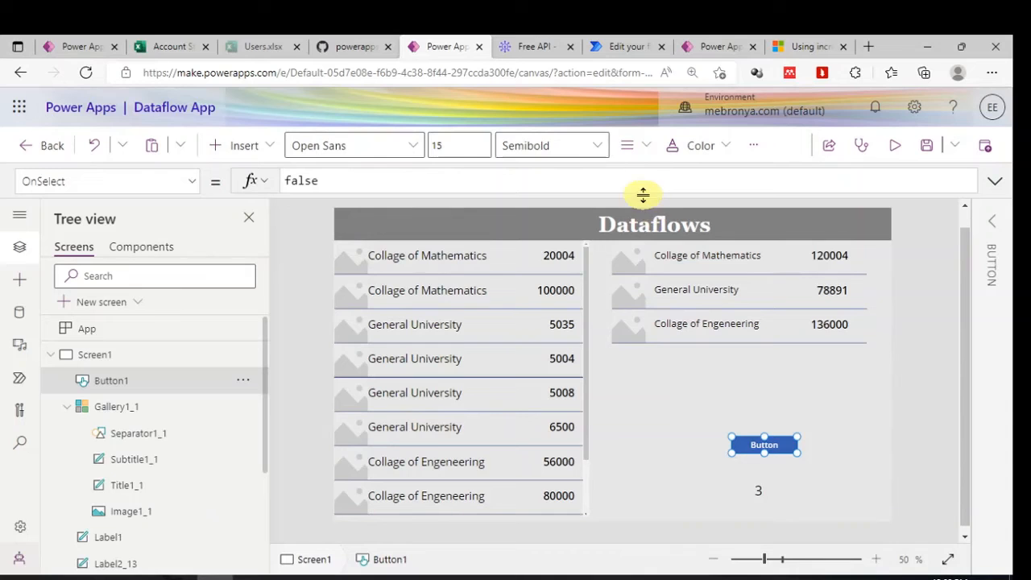
# Step: Check the flow in Power Automate, then search the flows available to Dataflow App for "acc"
pyautogui.click(628, 46)
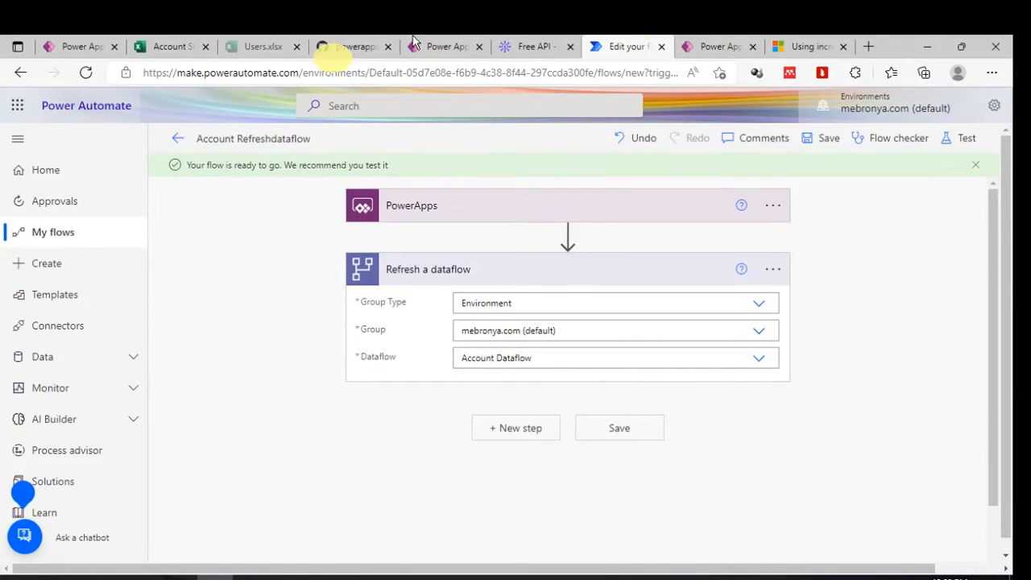
pyautogui.click(452, 51)
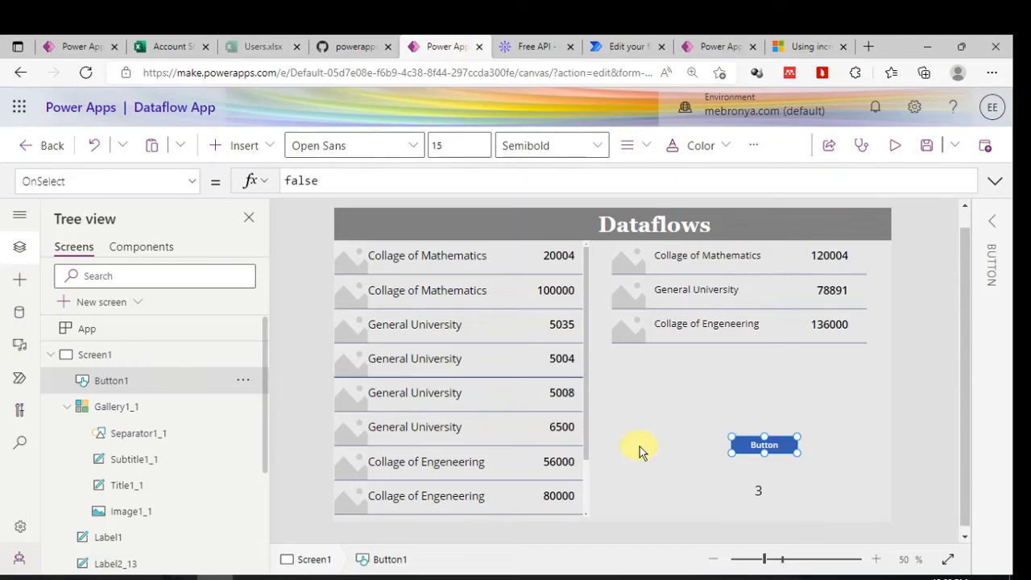
pyautogui.click(22, 384)
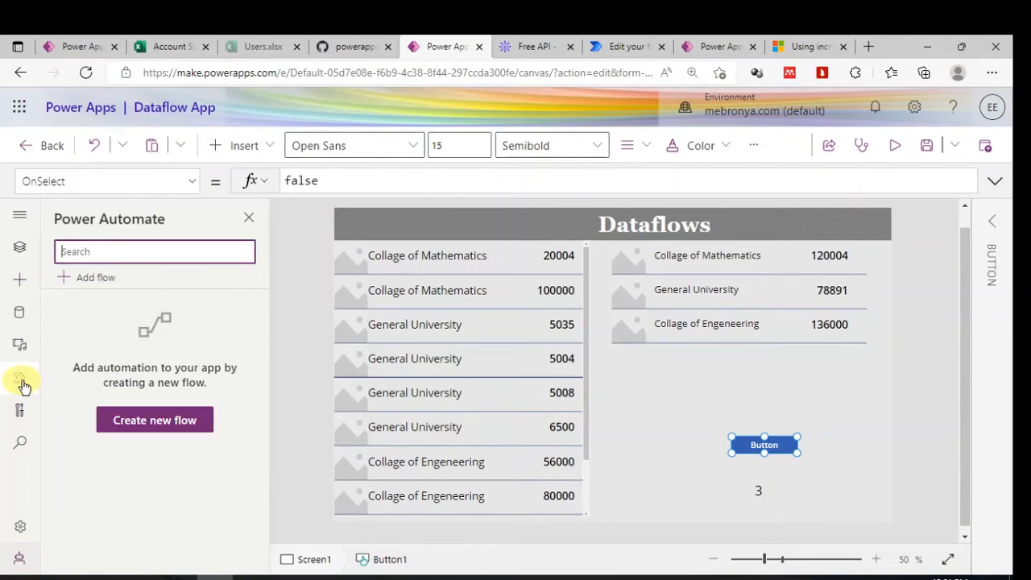
pyautogui.click(151, 428)
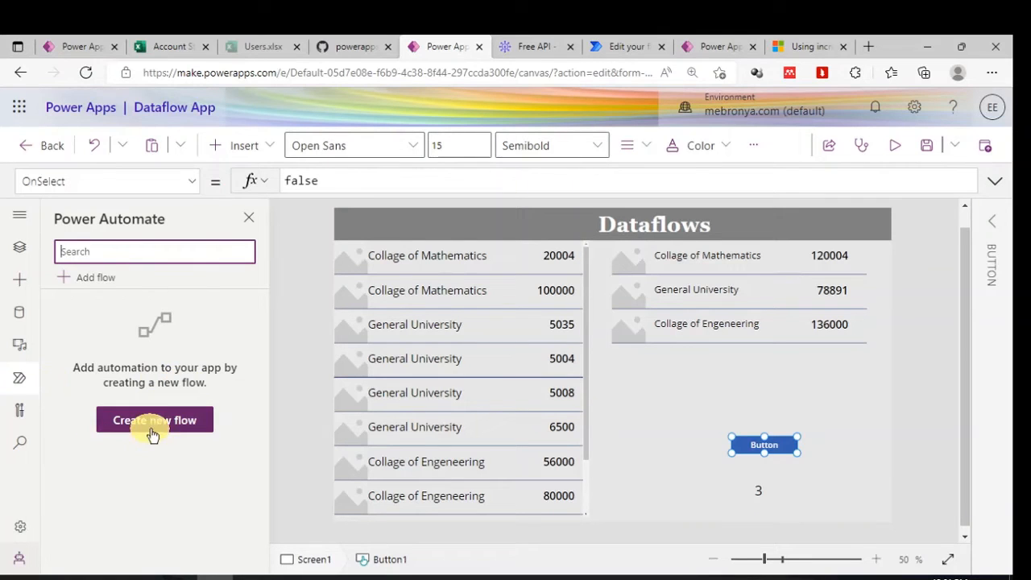
pyautogui.click(95, 283)
pyautogui.click(213, 165)
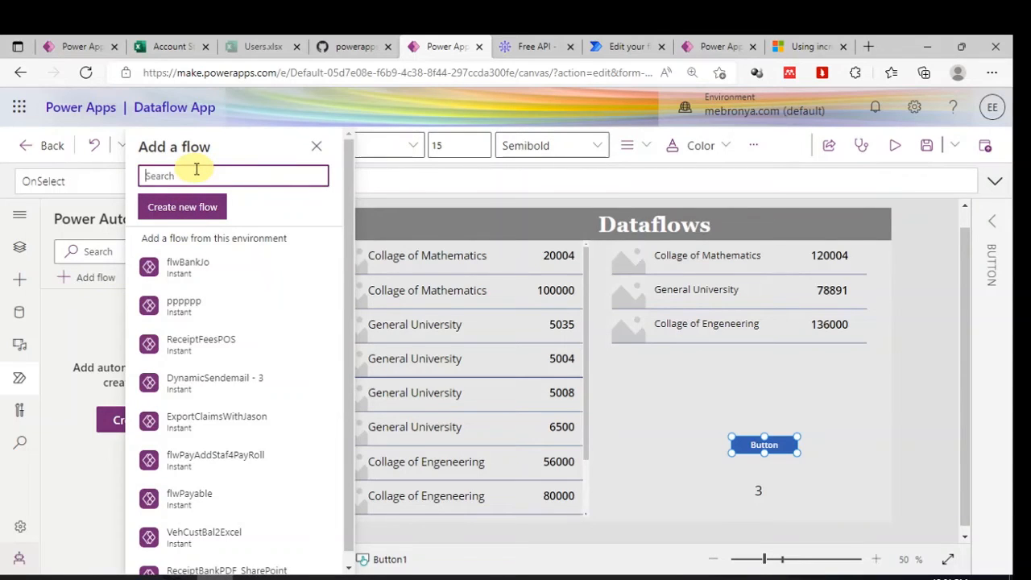
pyautogui.write('acc')
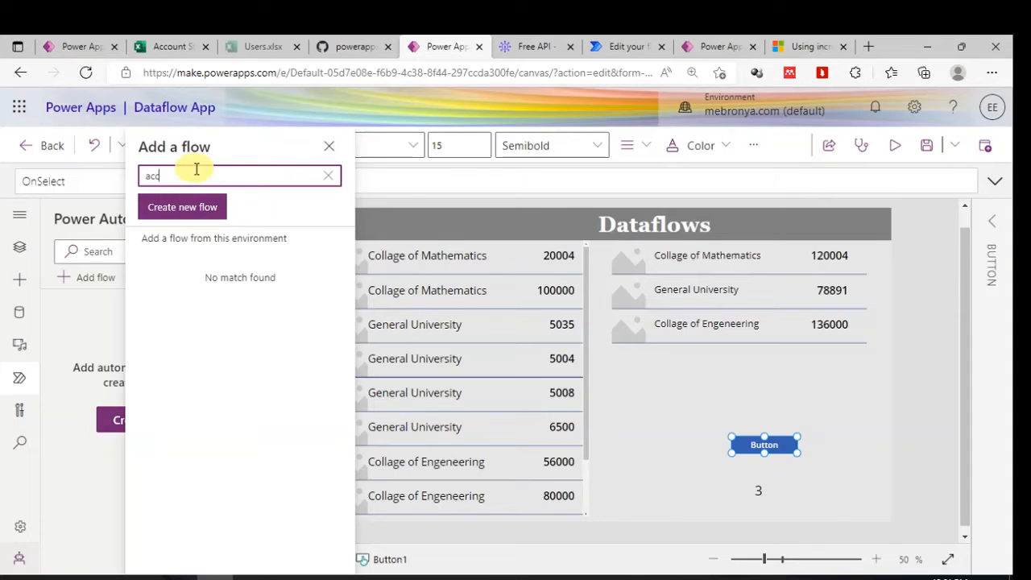
pyautogui.click(337, 147)
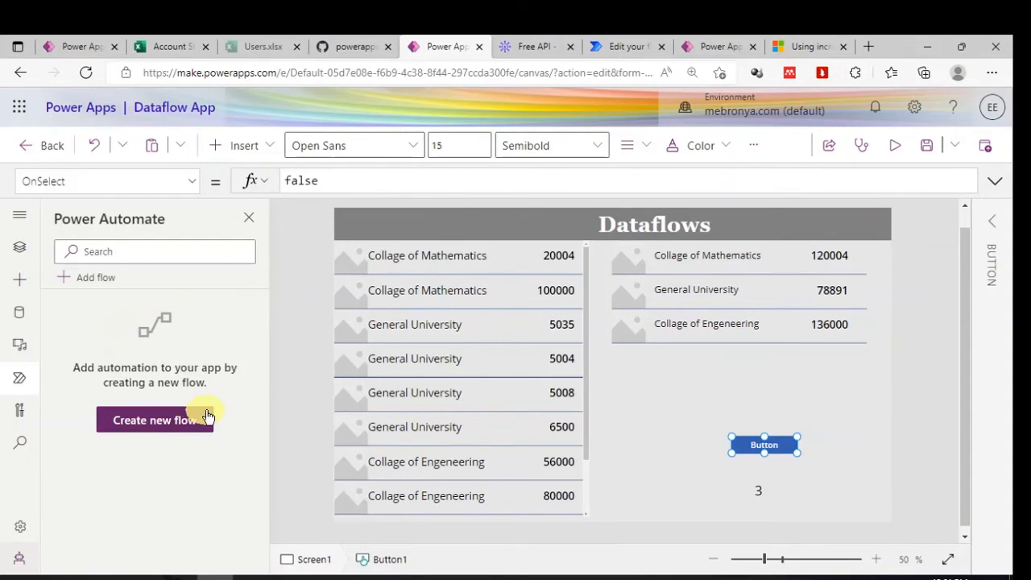
# Step: Switch to Power Automate, save the Account Refreshdataflow flow again, and return to Dataflow App
pyautogui.click(24, 380)
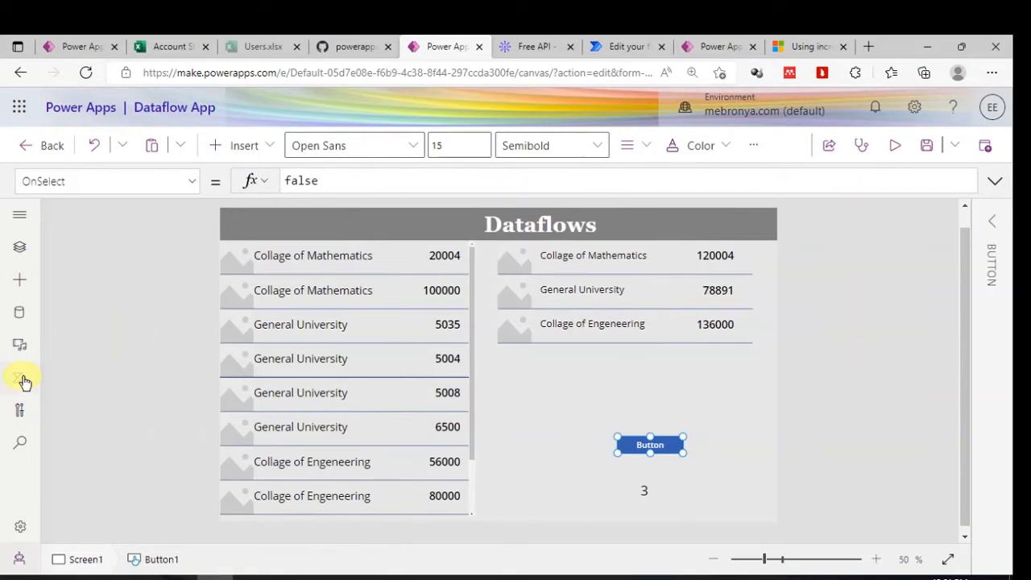
pyautogui.click(23, 380)
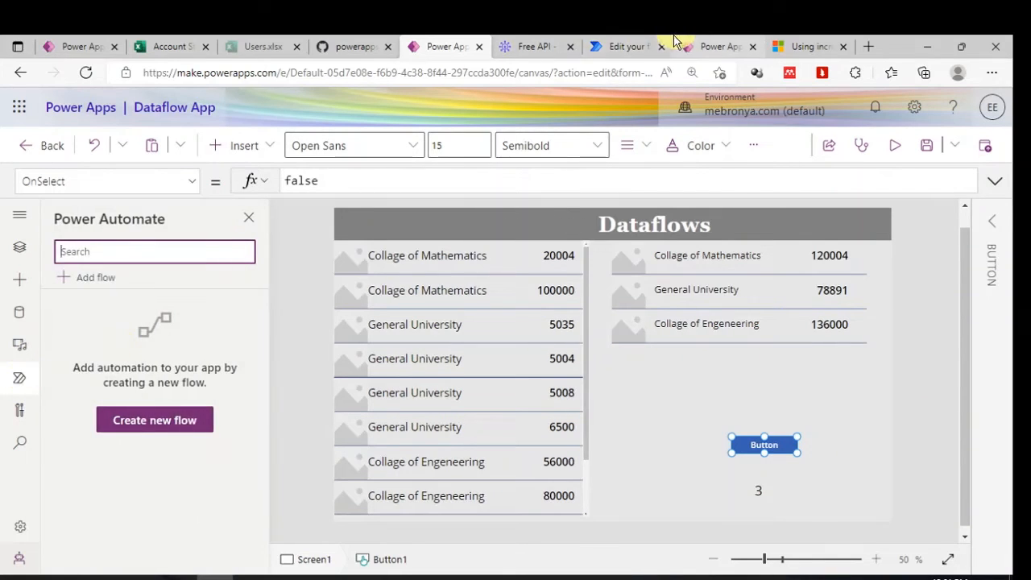
pyautogui.click(642, 45)
pyautogui.click(821, 135)
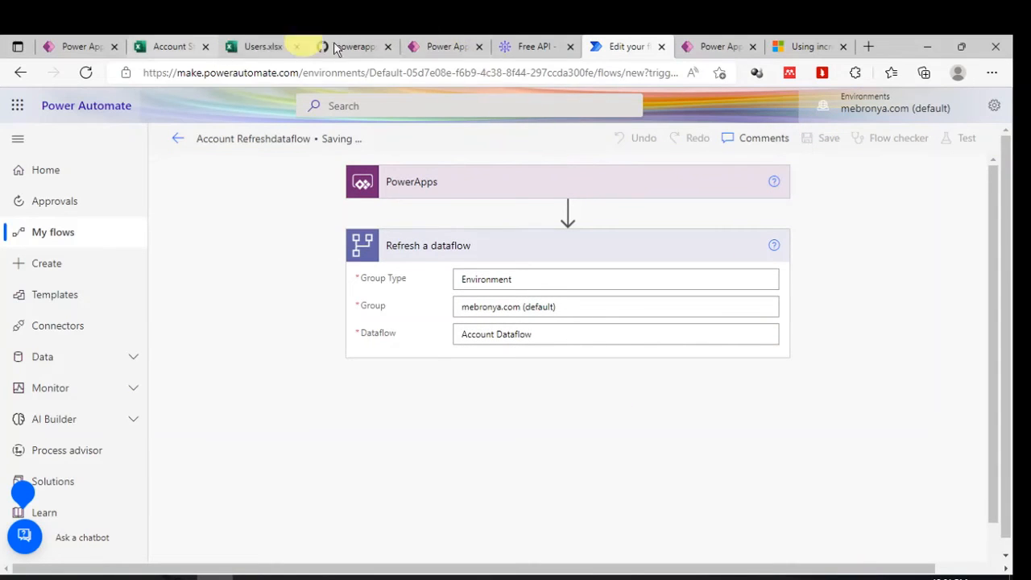
pyautogui.click(423, 46)
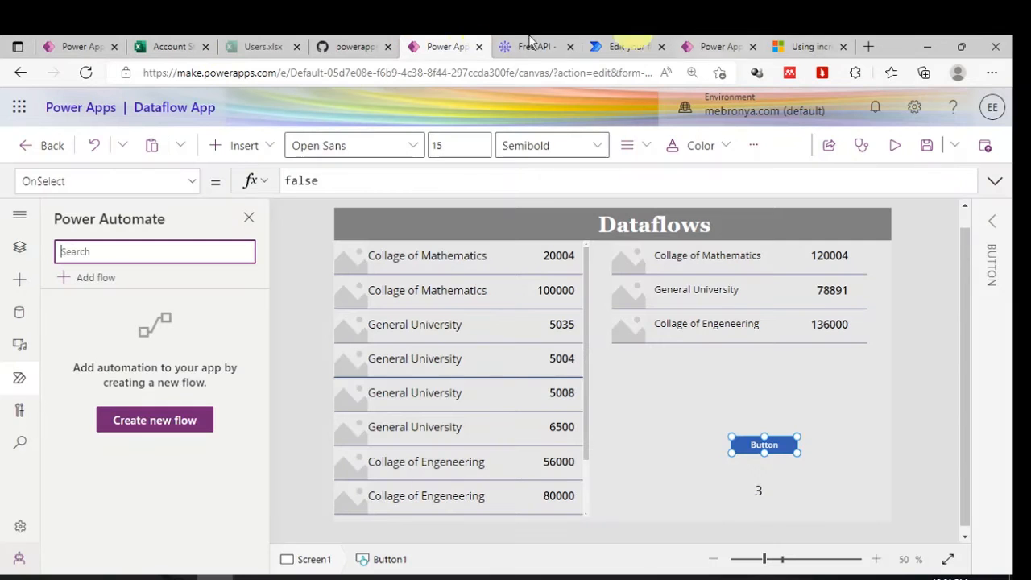
# Step: Browse the flows available to add to Dataflow App and search them for "acc"
pyautogui.click(86, 278)
pyautogui.scroll(-10, 267, 362)
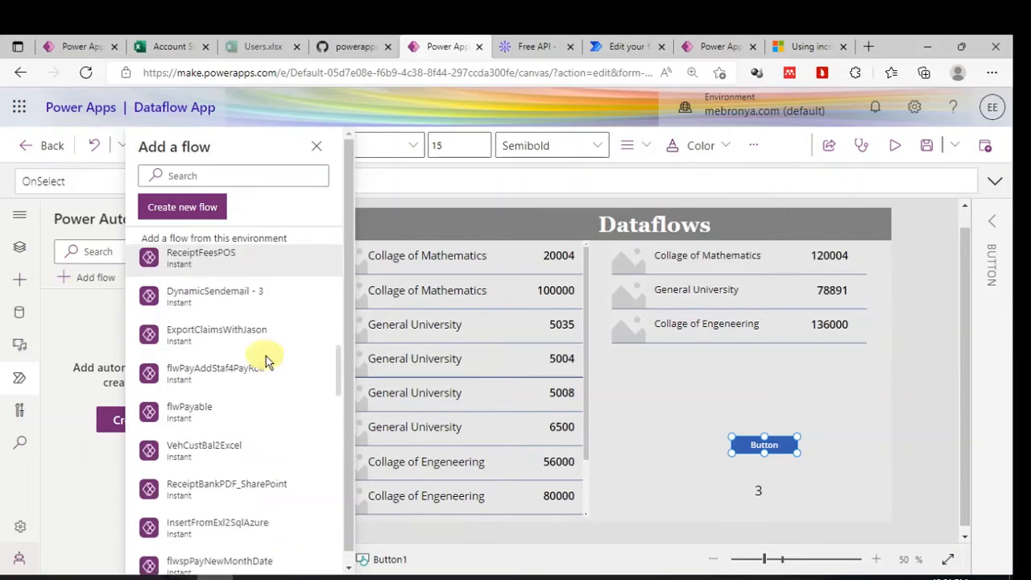
pyautogui.scroll(-5, 267, 362)
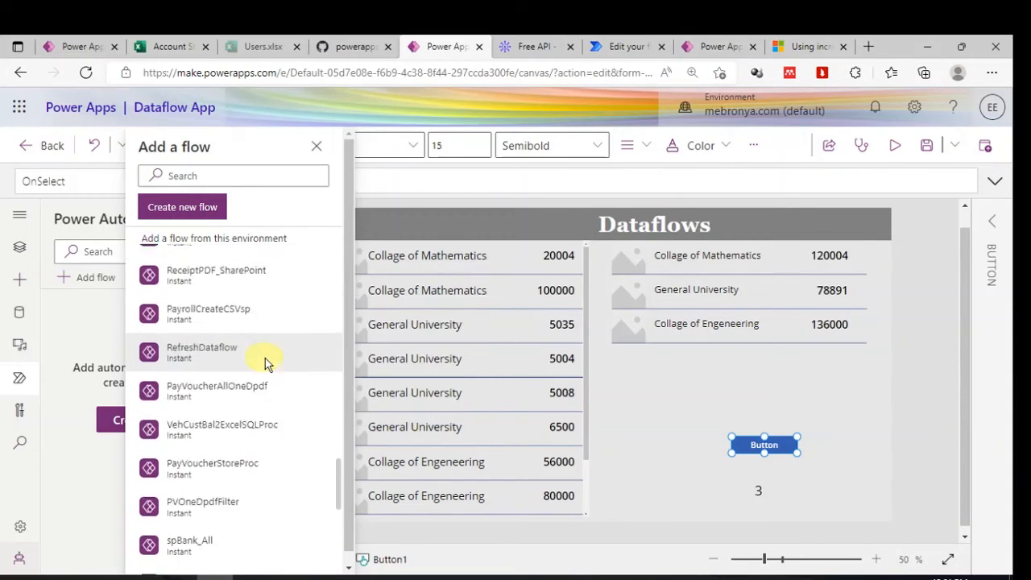
pyautogui.scroll(10, 265, 361)
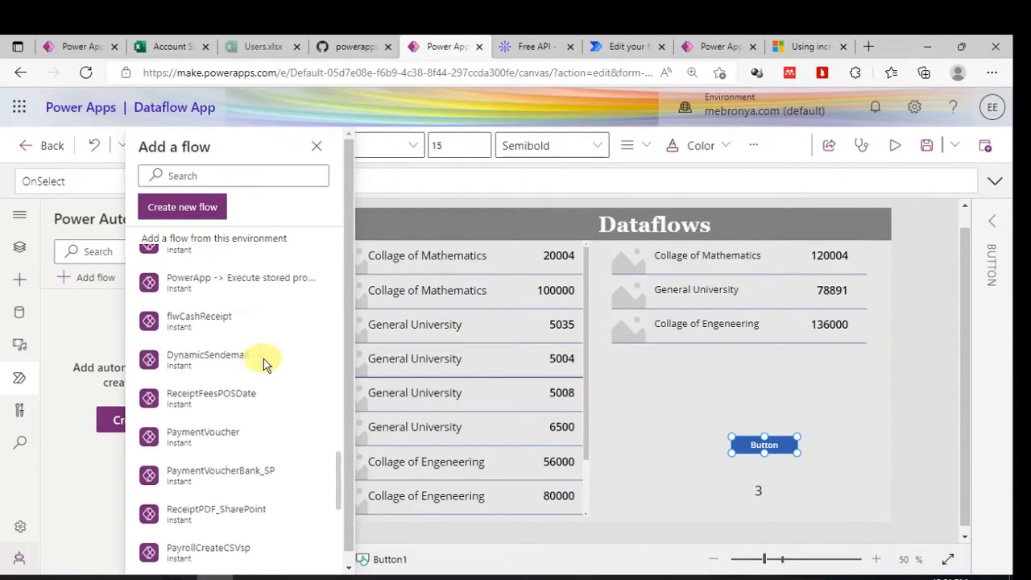
pyautogui.click(214, 176)
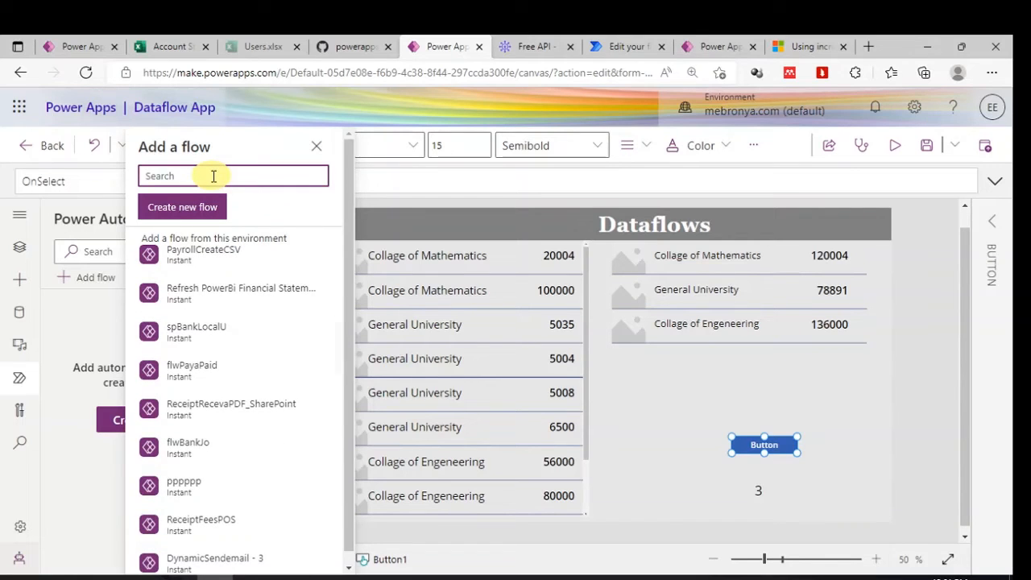
pyautogui.write('acc')
pyautogui.press('BackSpace')
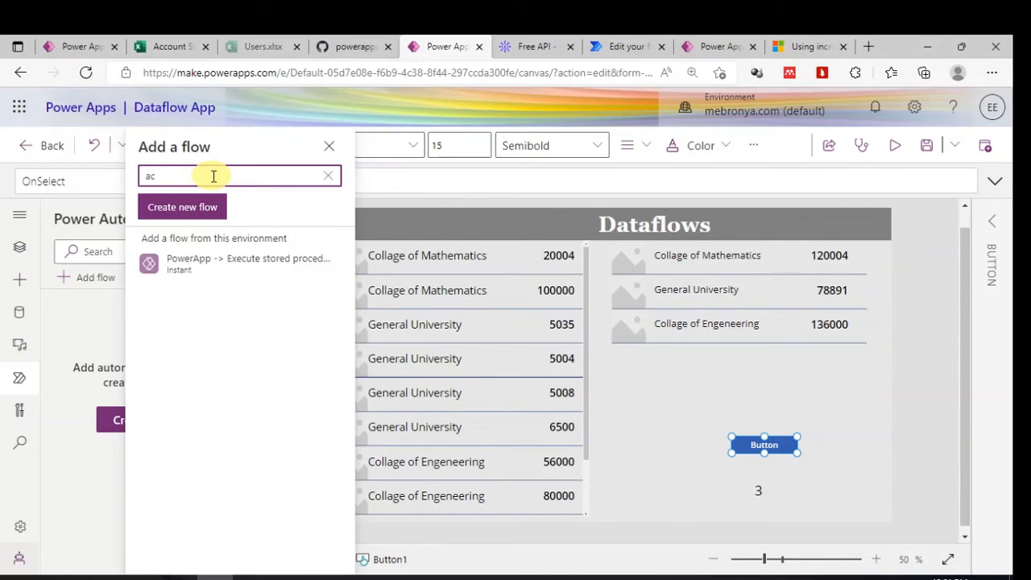
pyautogui.press('BackSpace')
pyautogui.press('BackSpace')
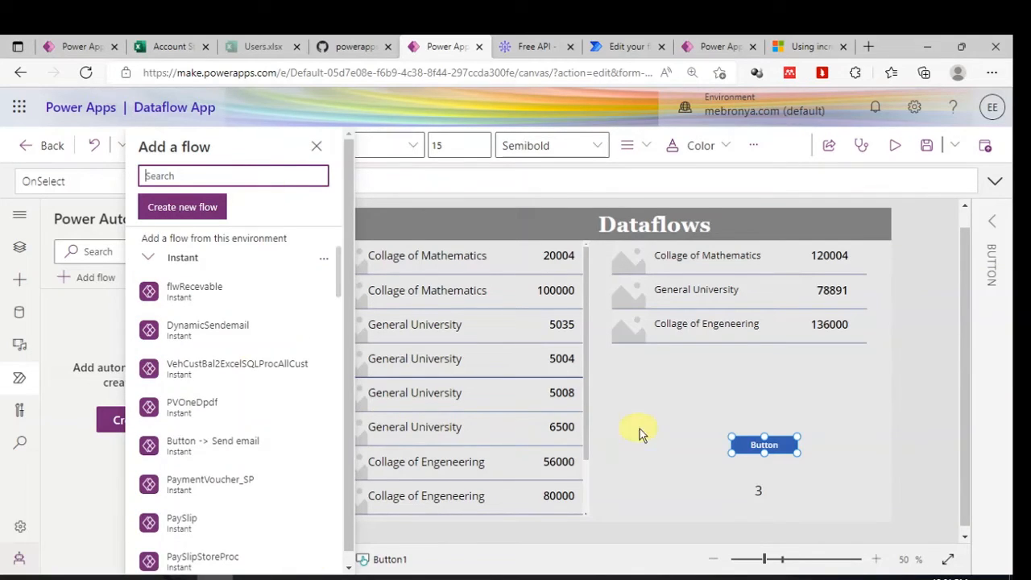
pyautogui.click(810, 401)
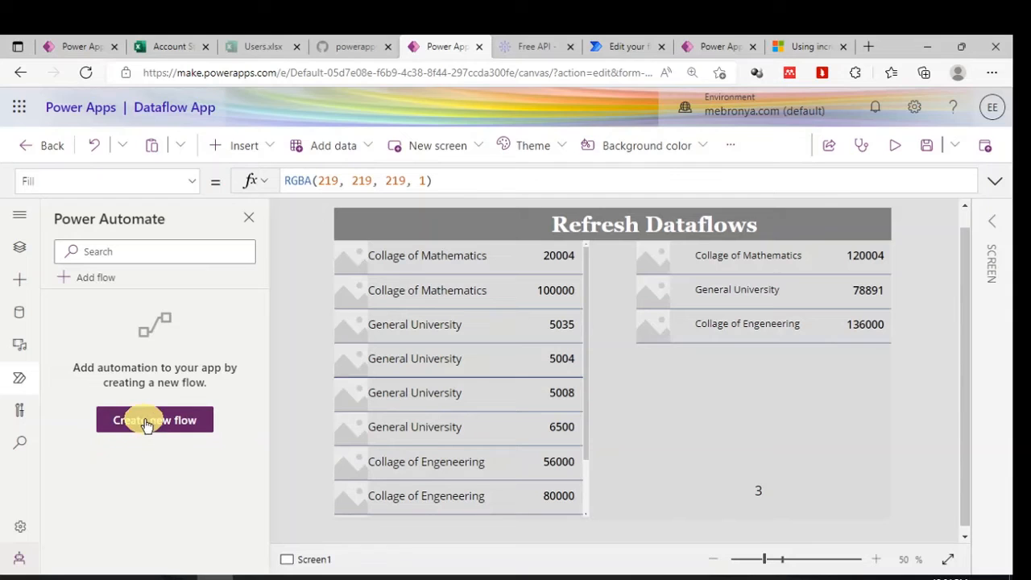
# Step: Check the Account Refreshdataflow flow in Power Automate and the dataflows list in Power Apps, and return to Dataflow App
pyautogui.click(630, 46)
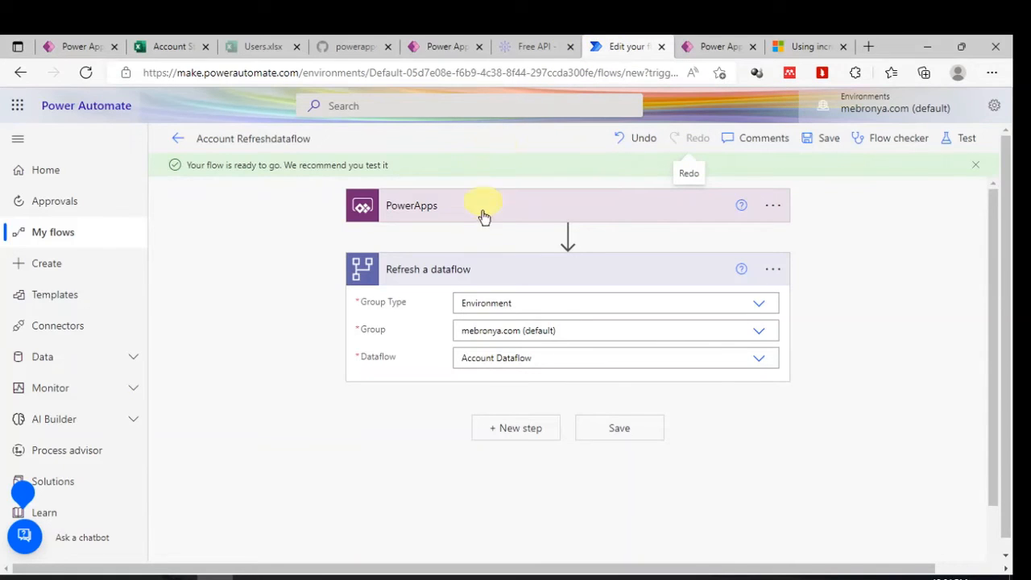
pyautogui.click(721, 47)
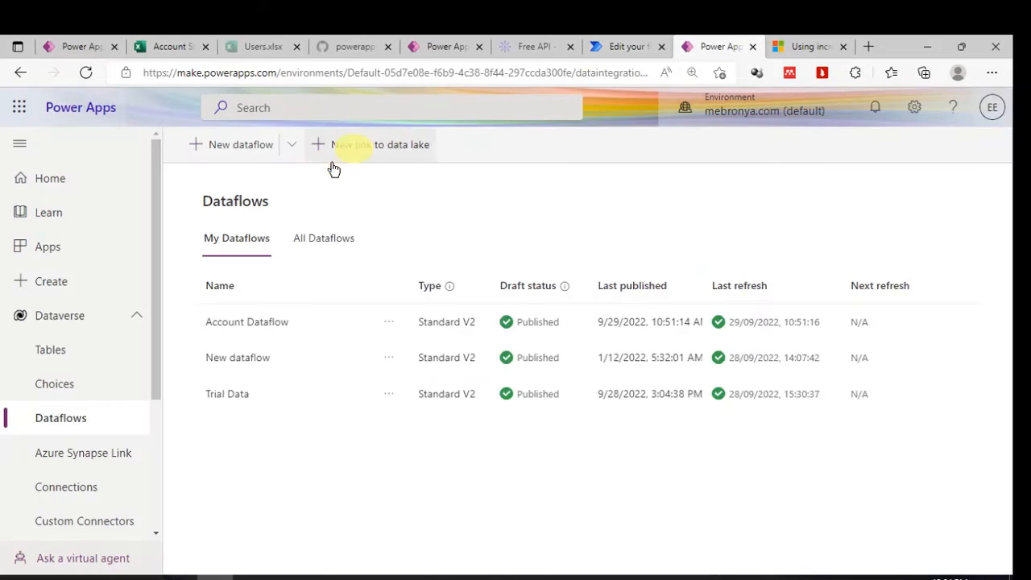
pyautogui.click(441, 46)
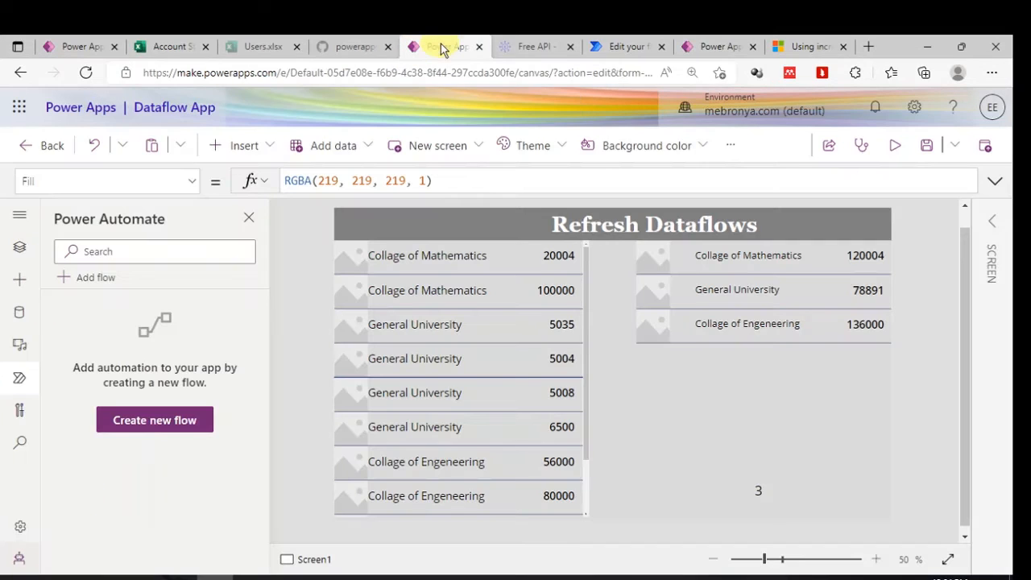
# Step: Search the available flows for "acc" and add the Account Refreshdataflow flow to Dataflow App
pyautogui.click(18, 383)
pyautogui.click(18, 382)
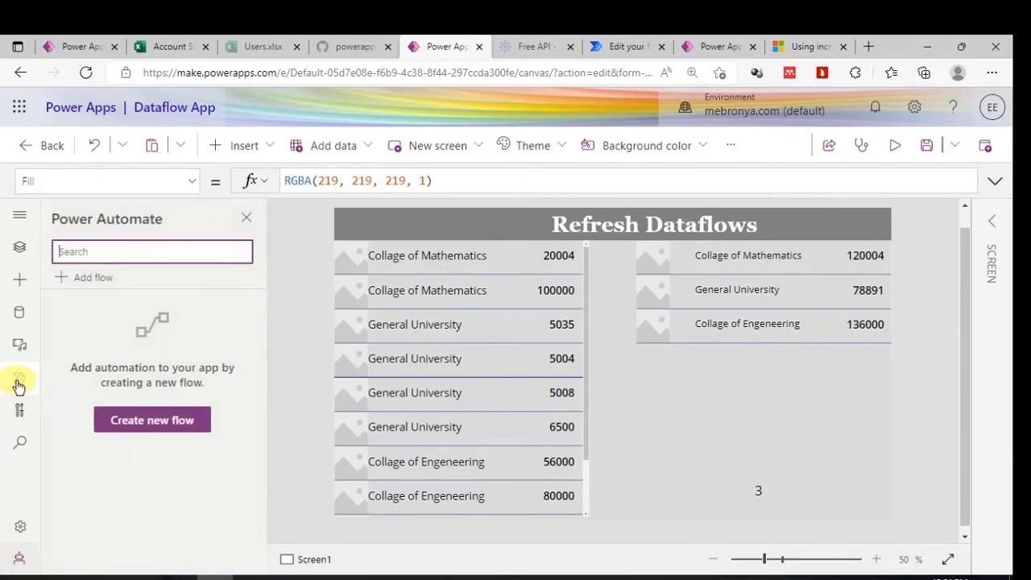
pyautogui.click(95, 280)
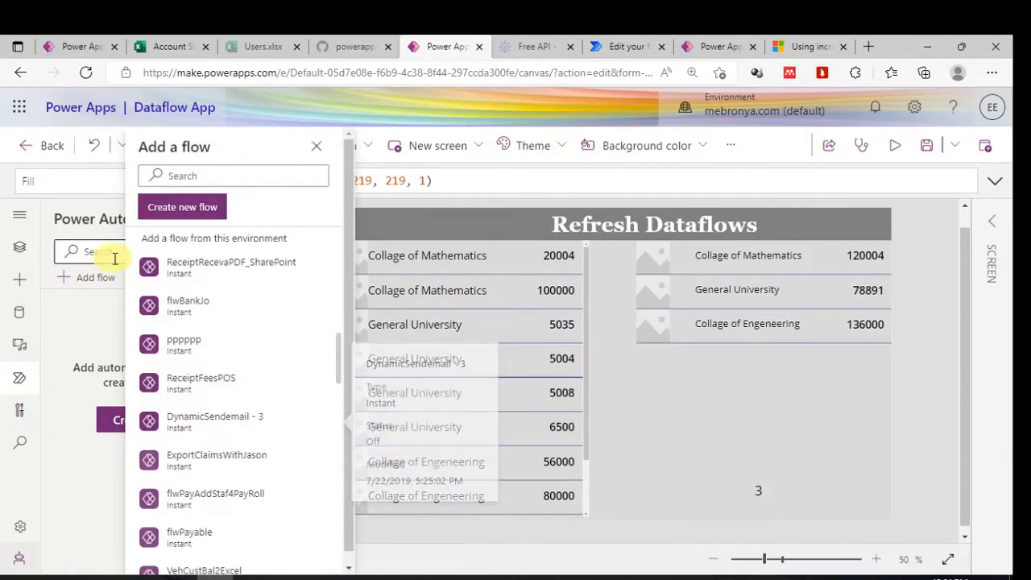
pyautogui.click(219, 174)
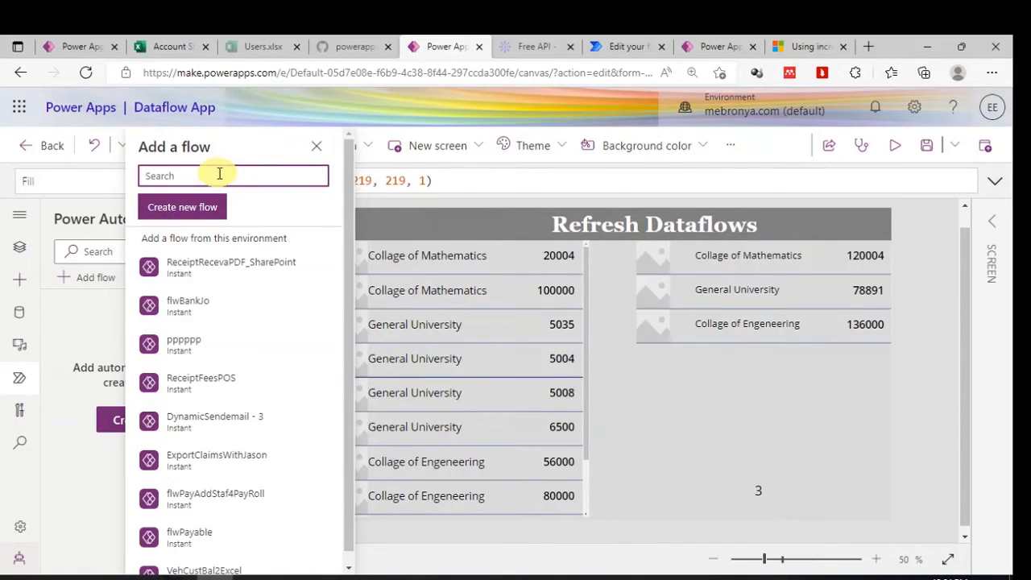
pyautogui.write('acc')
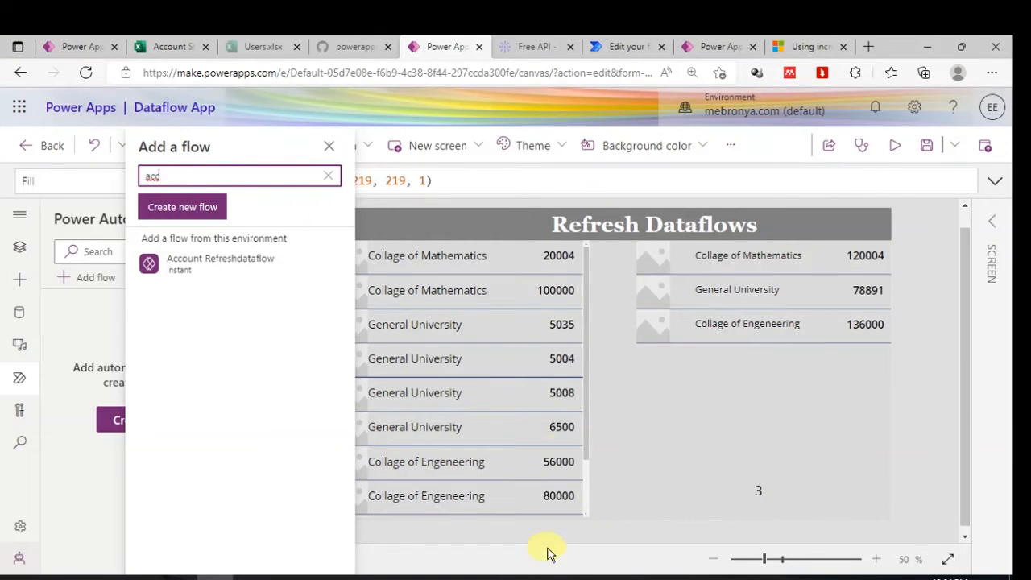
pyautogui.click(198, 272)
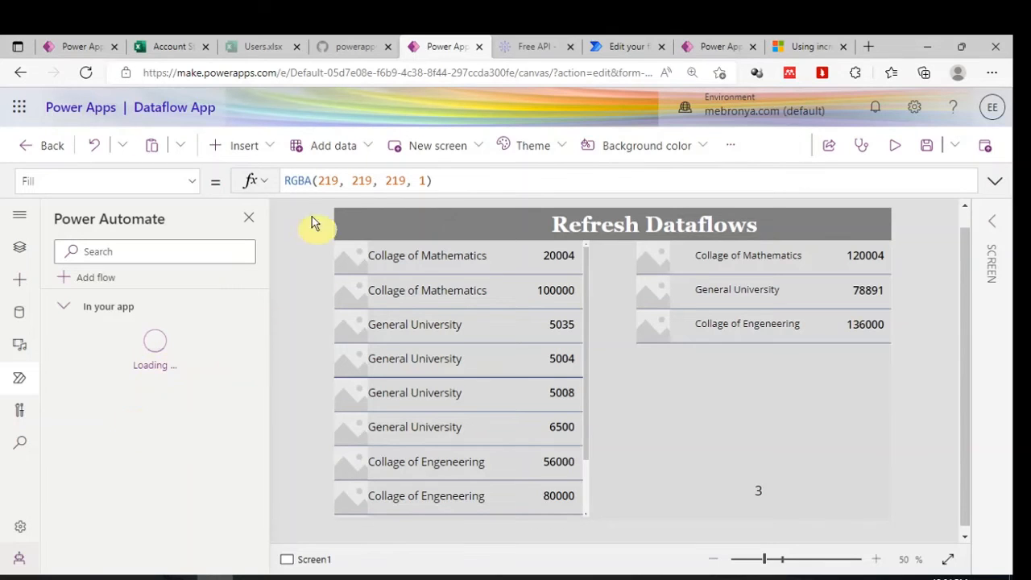
# Step: Insert a button on Screen1 and place it above the number label, below the totals gallery
pyautogui.click(276, 151)
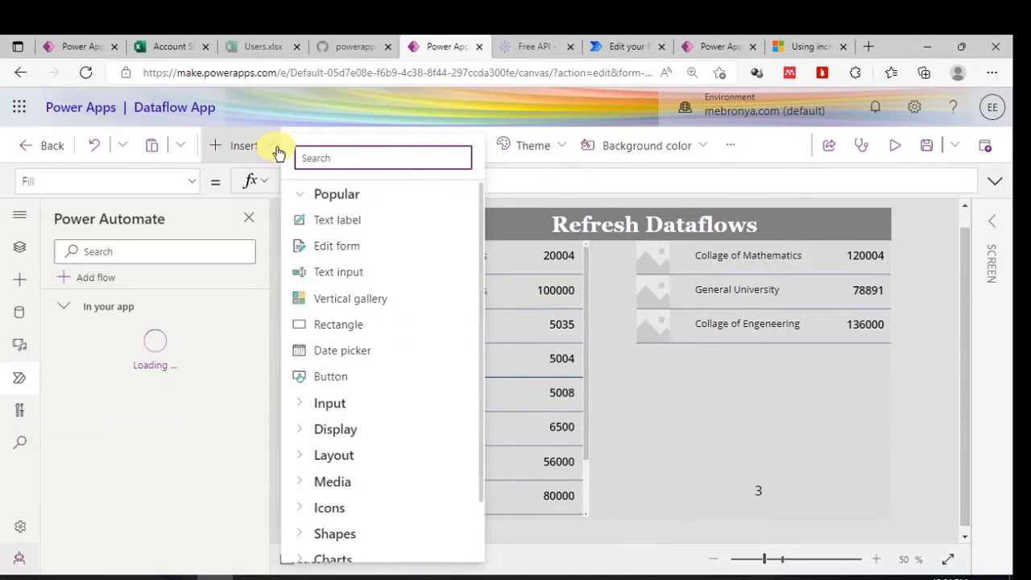
pyautogui.click(361, 376)
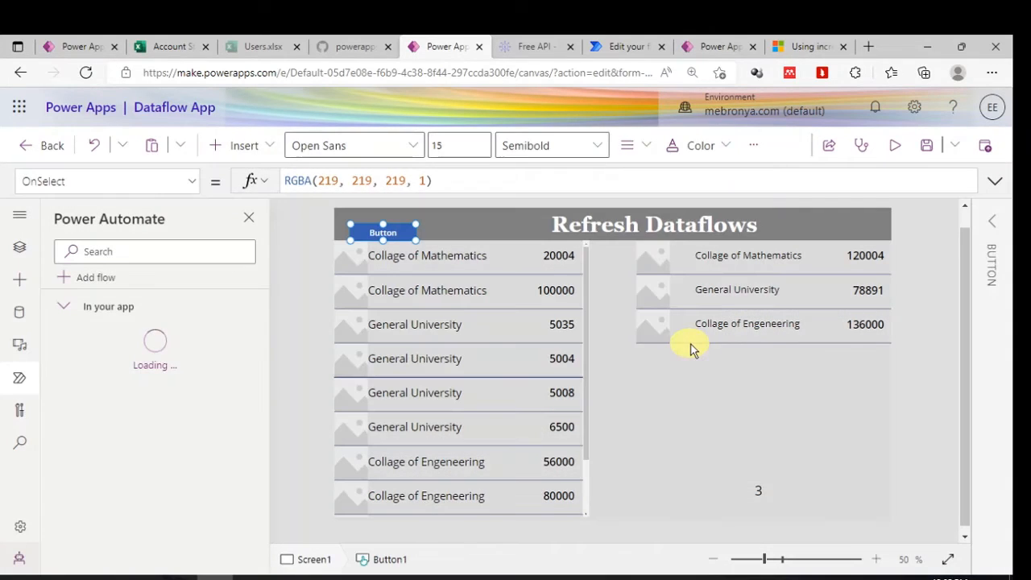
pyautogui.moveTo(372, 233); pyautogui.dragTo(835, 441)
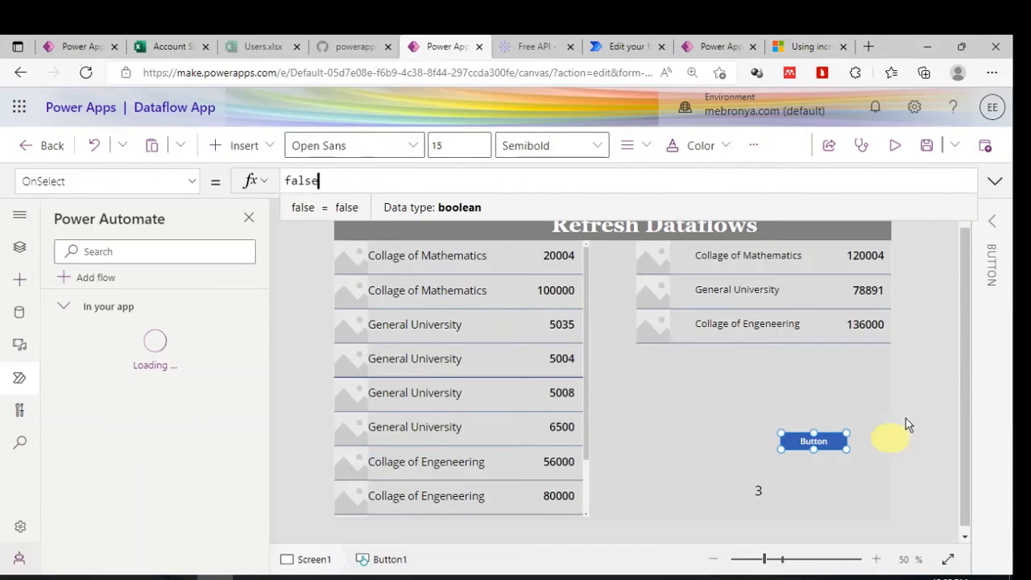
pyautogui.click(922, 392)
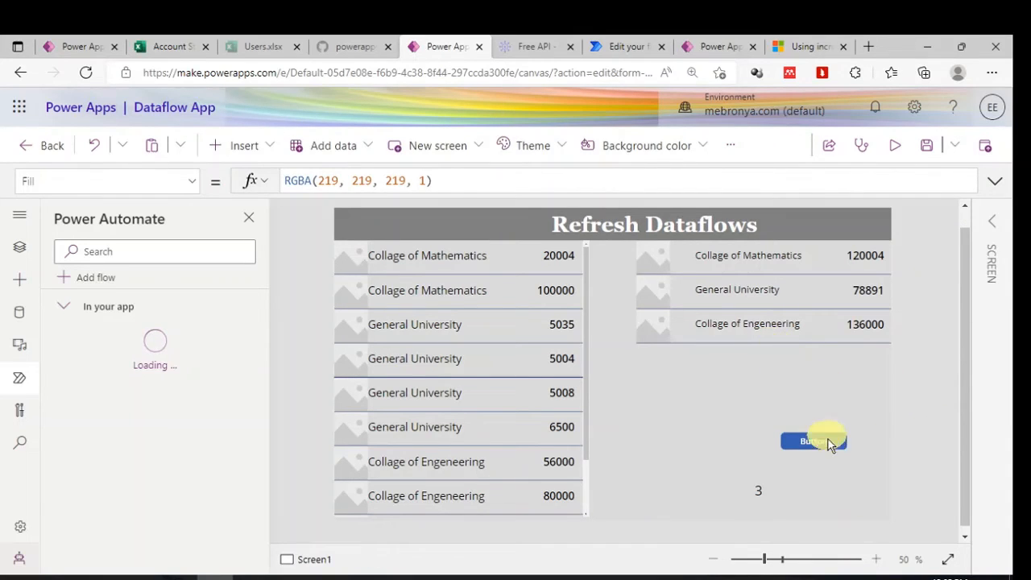
# Step: Set the new button's text to RefreshFlow
pyautogui.click(828, 441)
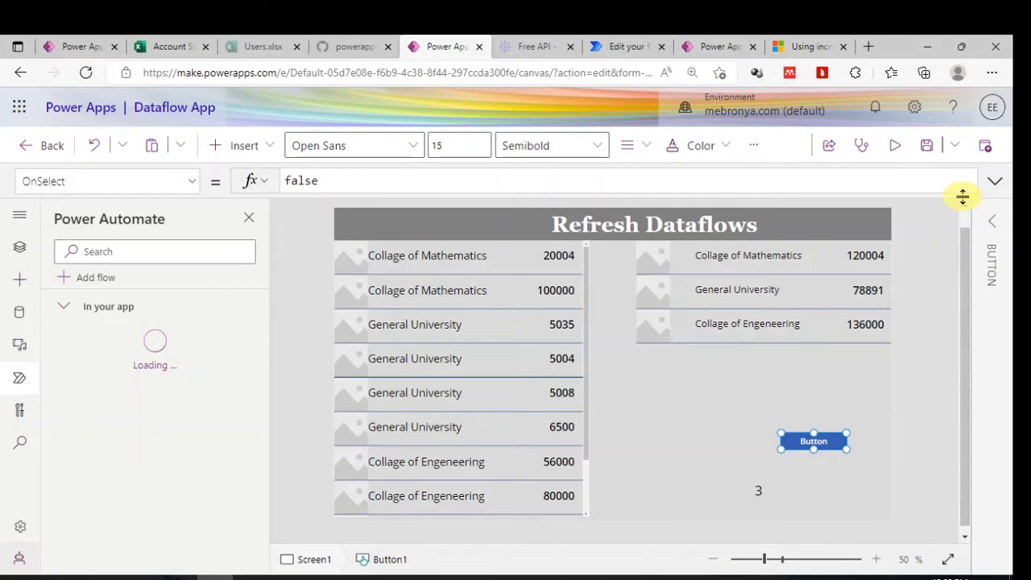
pyautogui.click(992, 221)
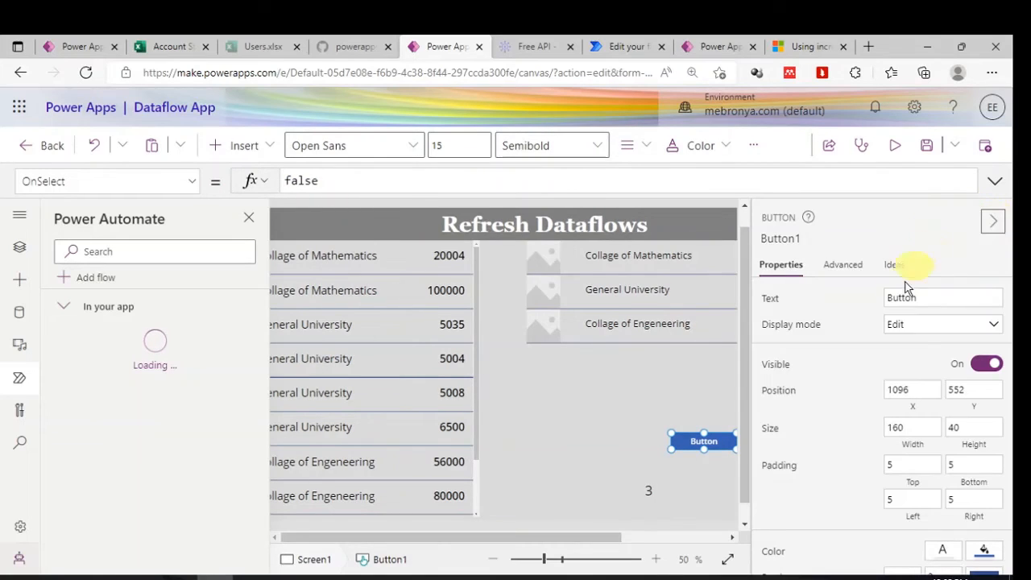
pyautogui.click(902, 299)
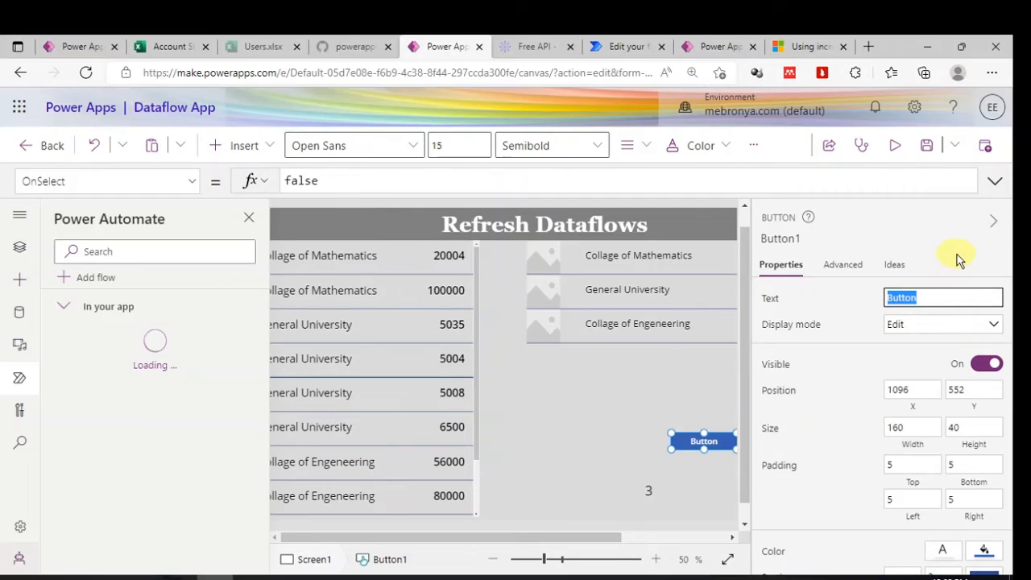
pyautogui.write('Buttonfe')
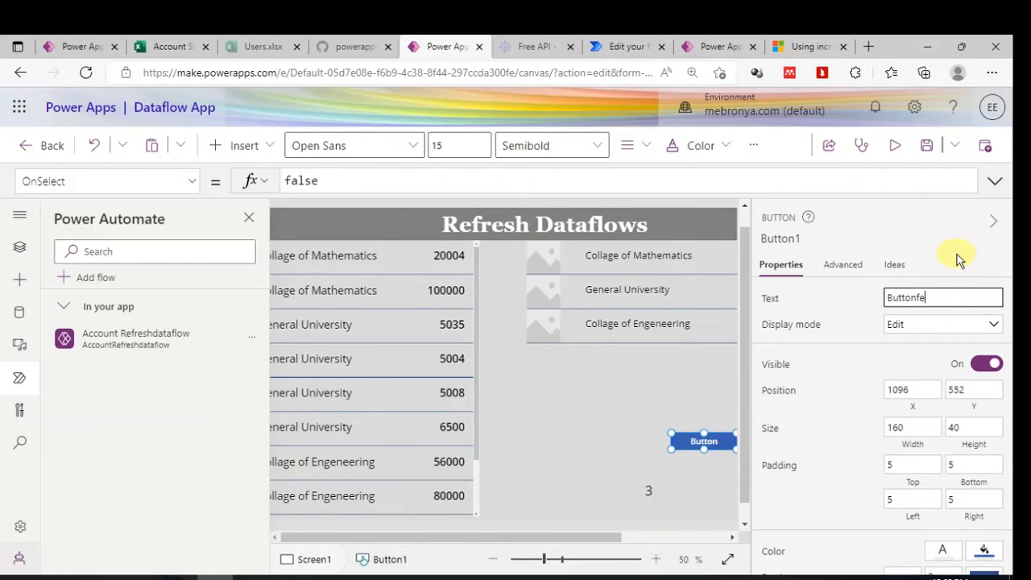
pyautogui.press('BackSpace')
pyautogui.press('BackSpace')
pyautogui.press('BackSpace')
pyautogui.press('BackSpace')
pyautogui.click(649, 398)
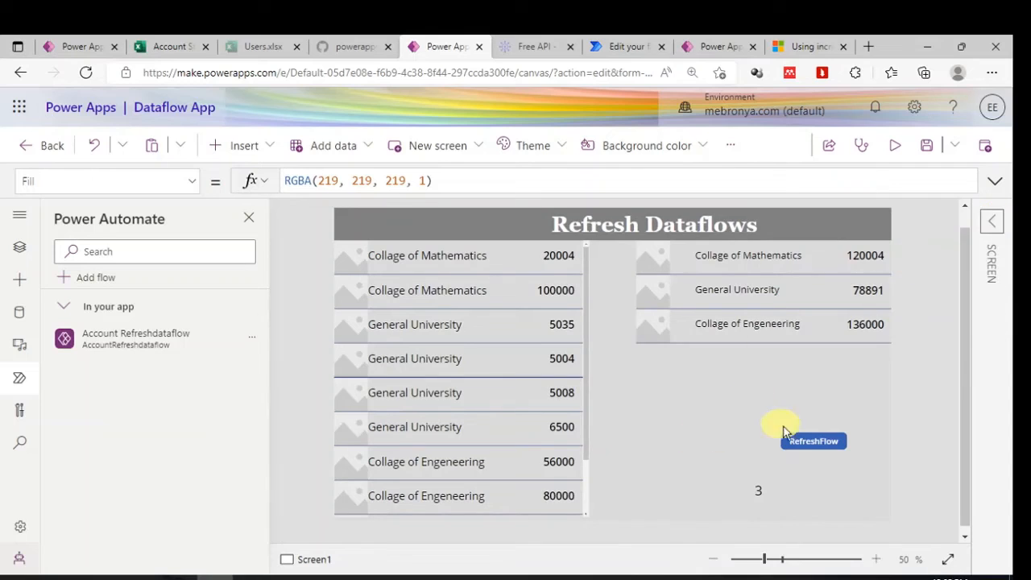
# Step: Set the RefreshFlow button's OnSelect formula to AccountRefreshdataflow.Run()
pyautogui.click(794, 442)
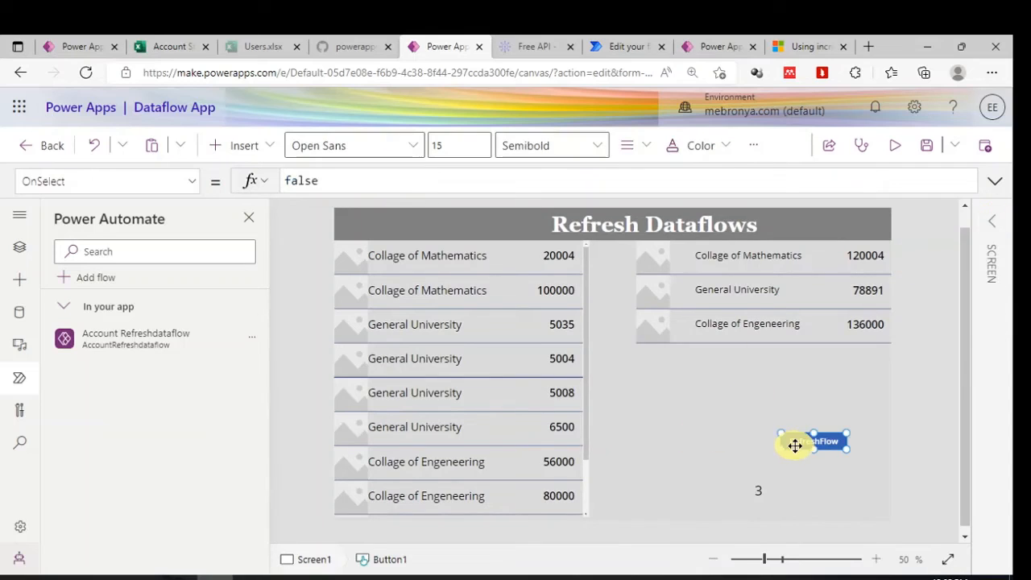
pyautogui.doubleClick(306, 179)
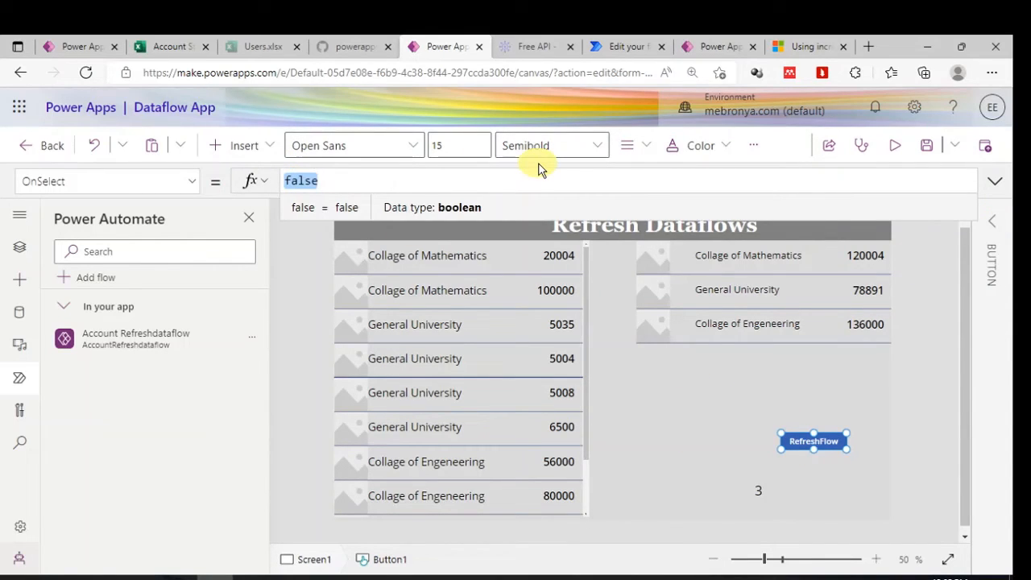
pyautogui.press('BackSpace')
pyautogui.write('A')
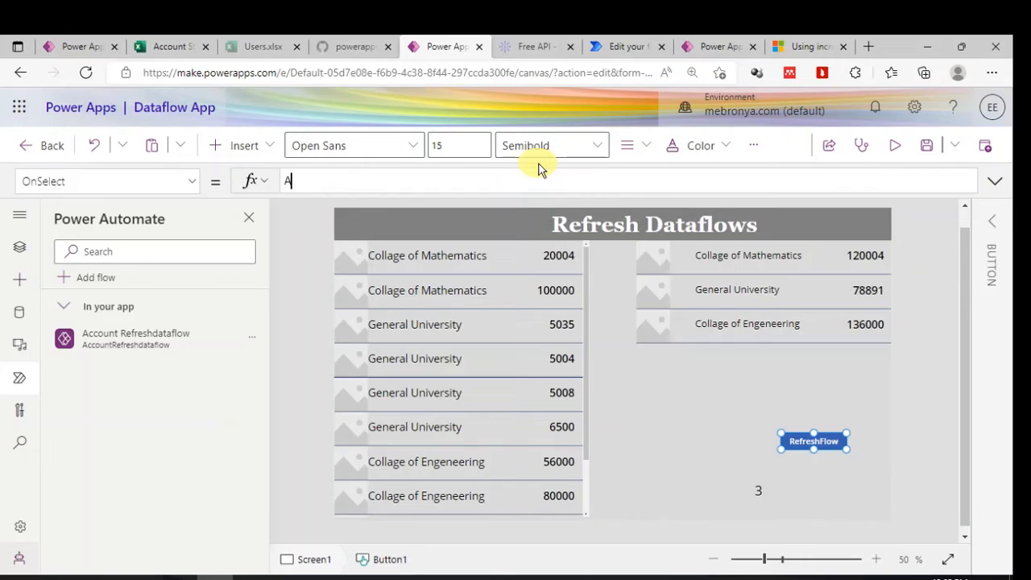
pyautogui.write('cc')
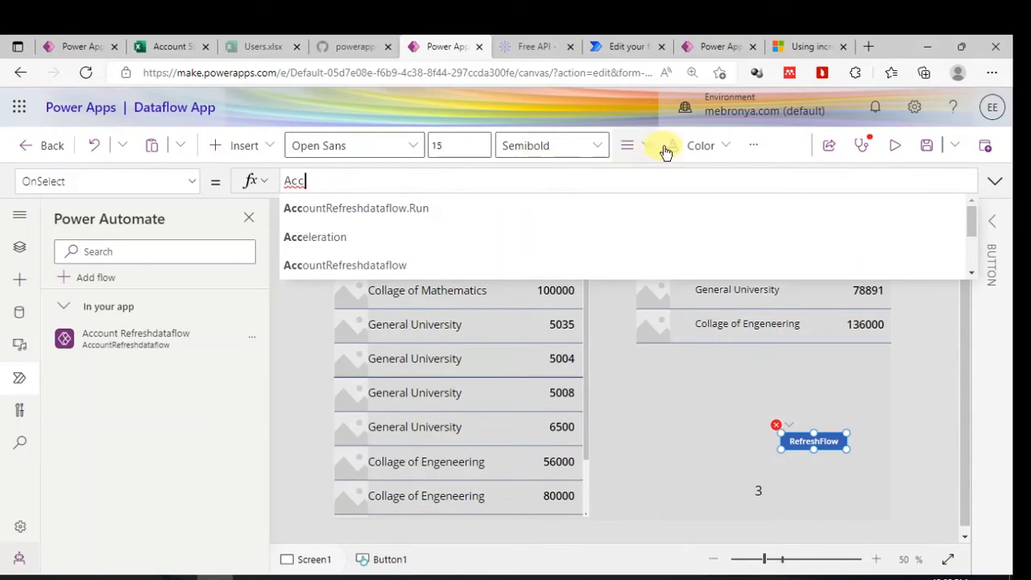
pyautogui.click(410, 209)
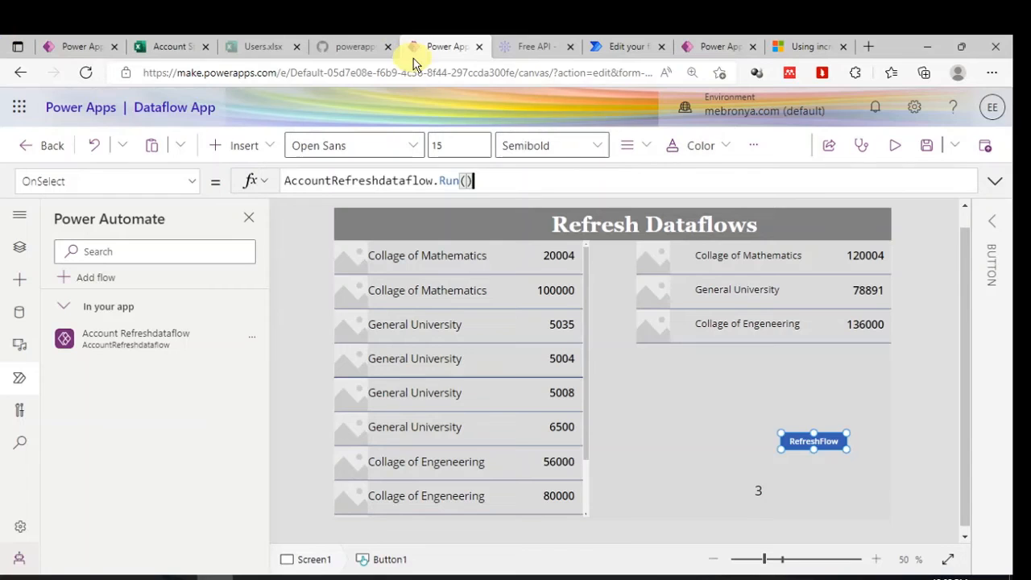
pyautogui.click(934, 331)
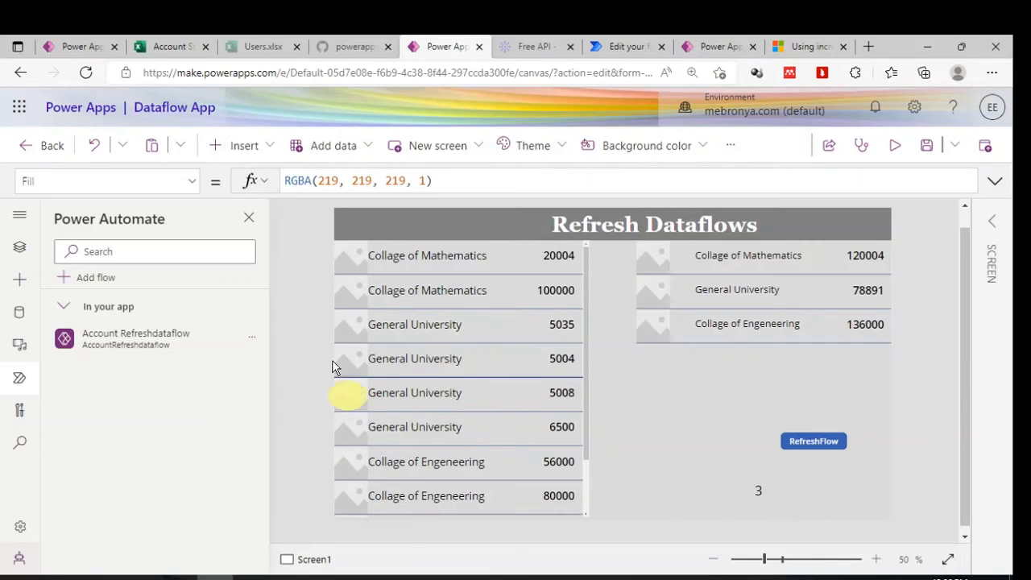
# Step: Move the number label slightly up and to the left, away from beneath the RefreshFlow button, and check its Text formula
pyautogui.click(758, 490)
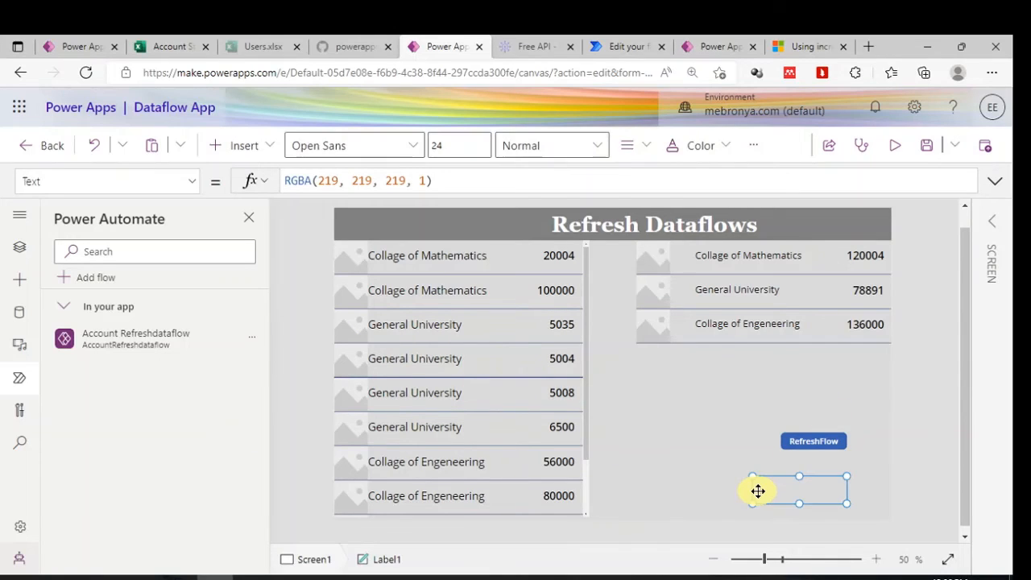
pyautogui.moveTo(758, 490); pyautogui.dragTo(743, 491)
pyautogui.click(674, 485)
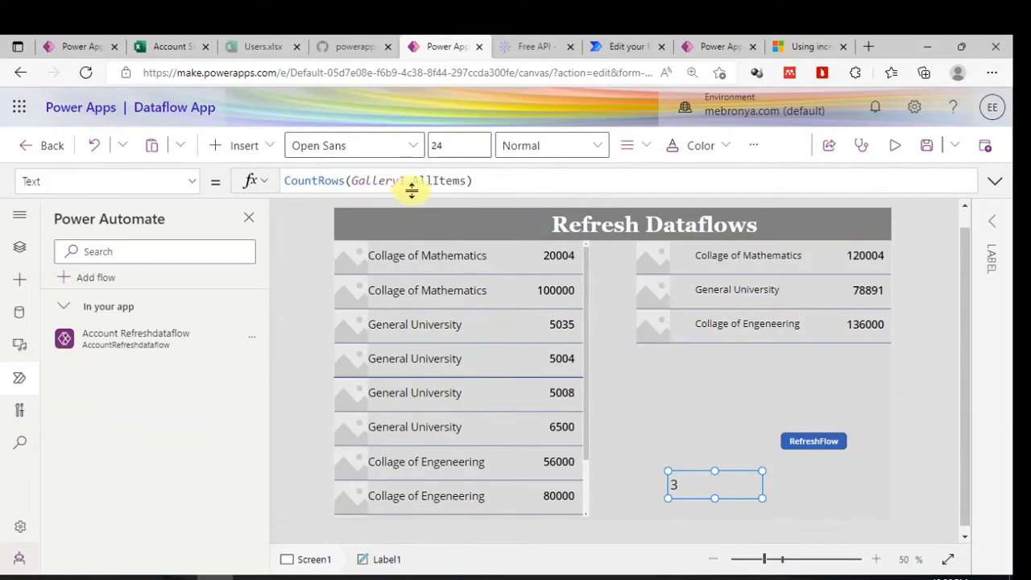
# Step: Change the number label's Text formula to CountRows(Gallery1_1.AllItems) so it counts the rows of the MergeAccounts gallery
pyautogui.click(440, 376)
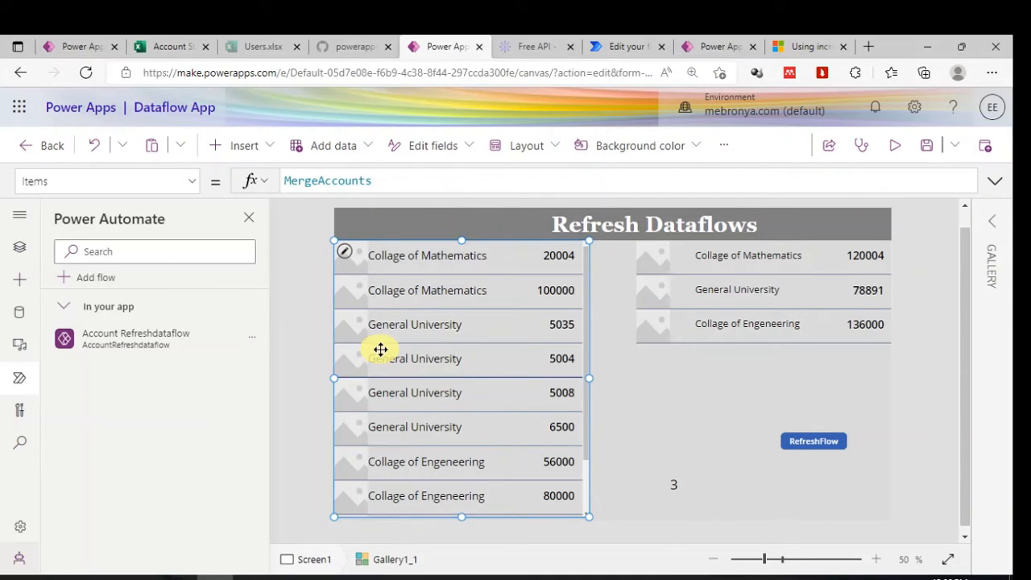
pyautogui.click(248, 218)
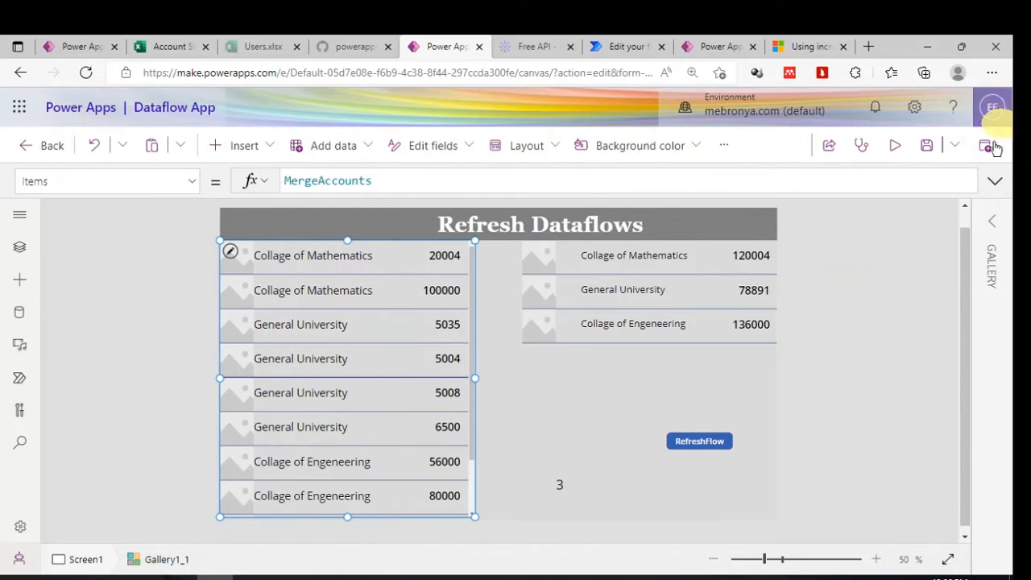
pyautogui.click(992, 233)
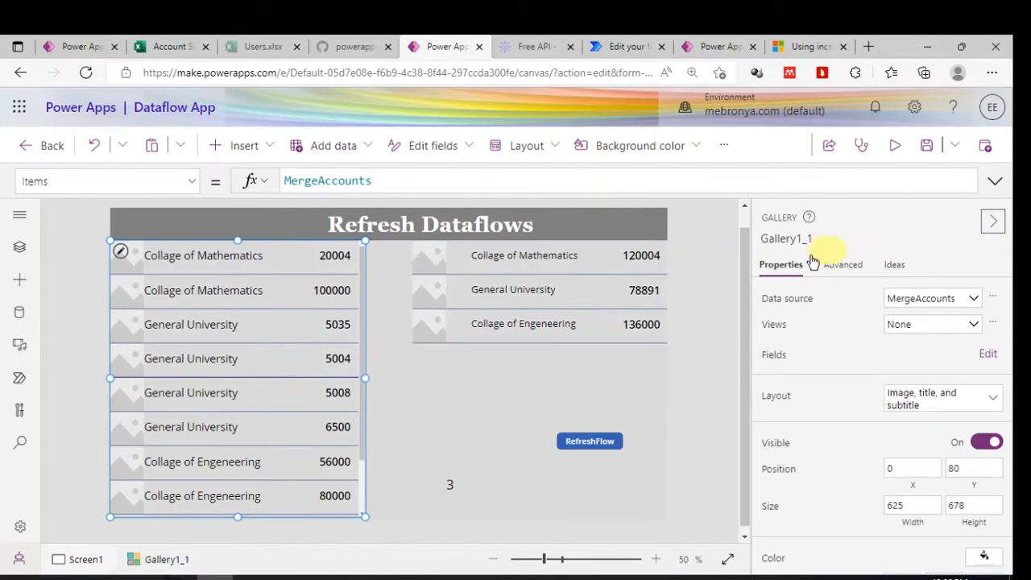
pyautogui.click(468, 483)
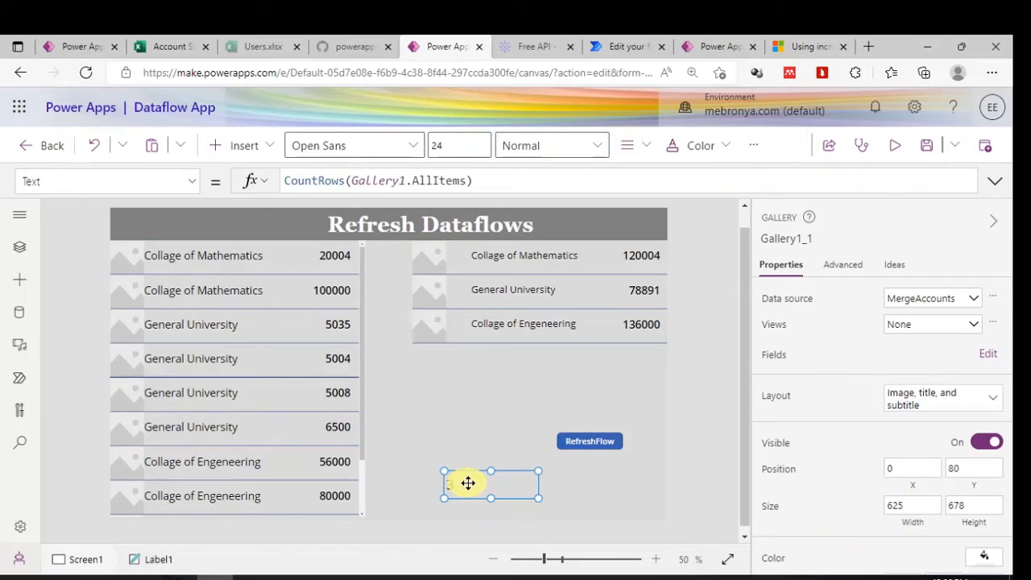
pyautogui.click(405, 181)
pyautogui.write('_')
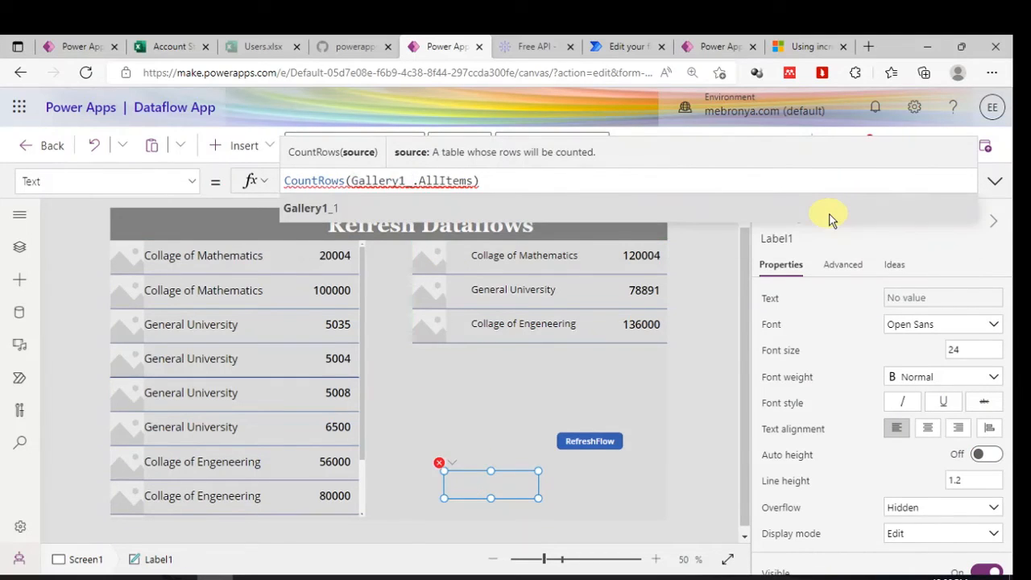
pyautogui.write('1')
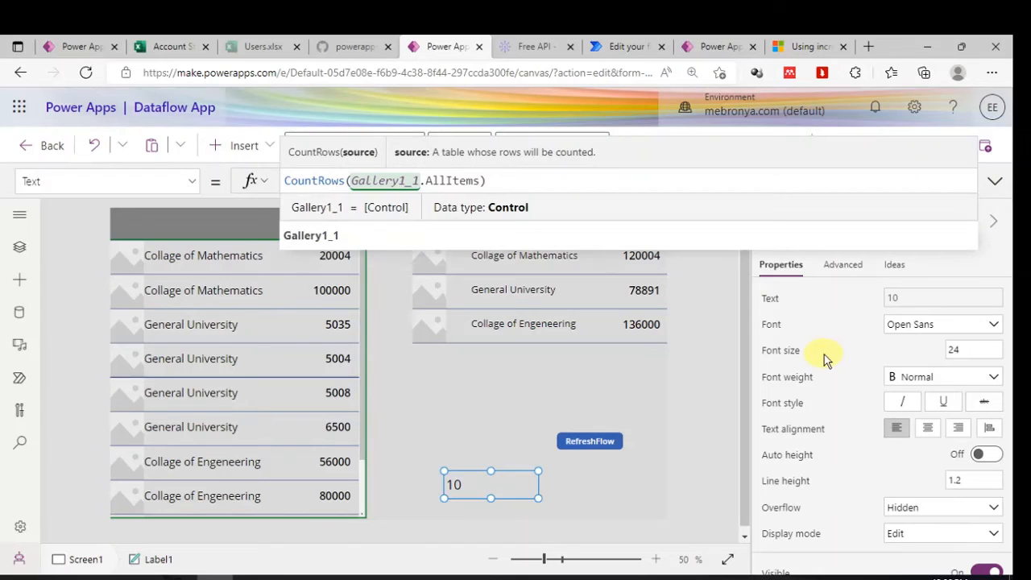
pyautogui.click(695, 377)
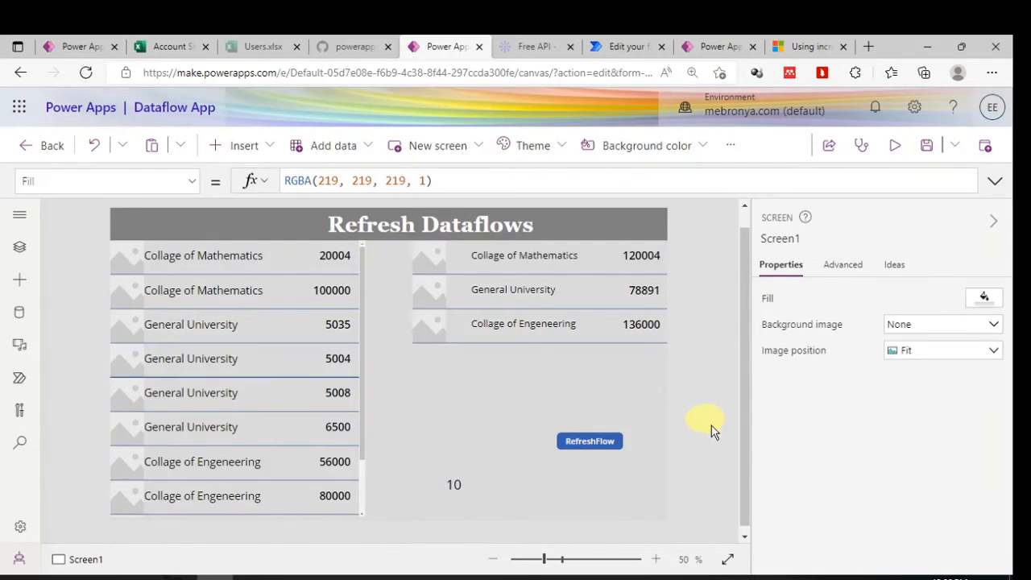
pyautogui.click(992, 222)
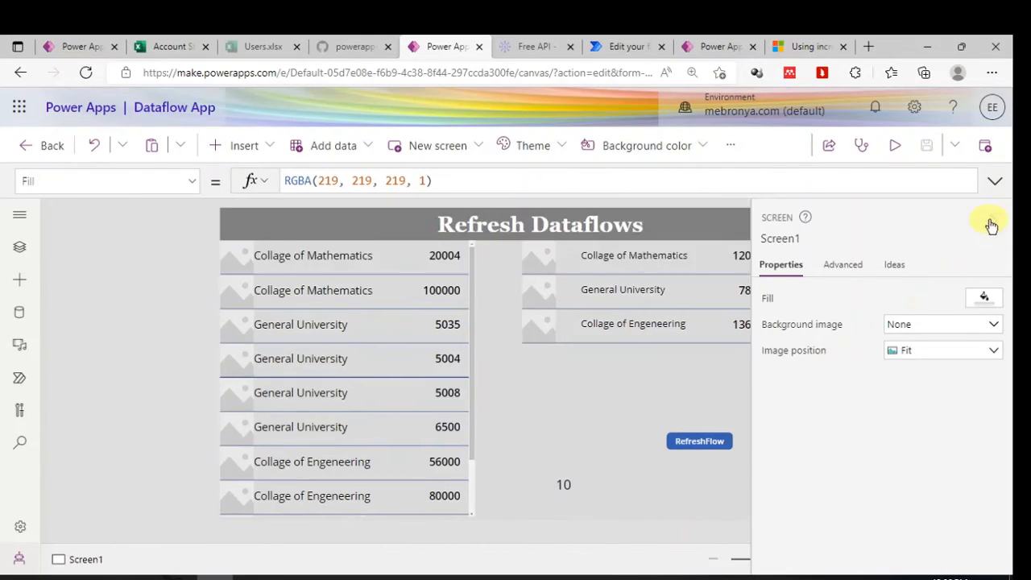
# Step: In the Account String workbook, copy the account rows A2:B7 and paste them directly below the table starting at A12
pyautogui.click(179, 46)
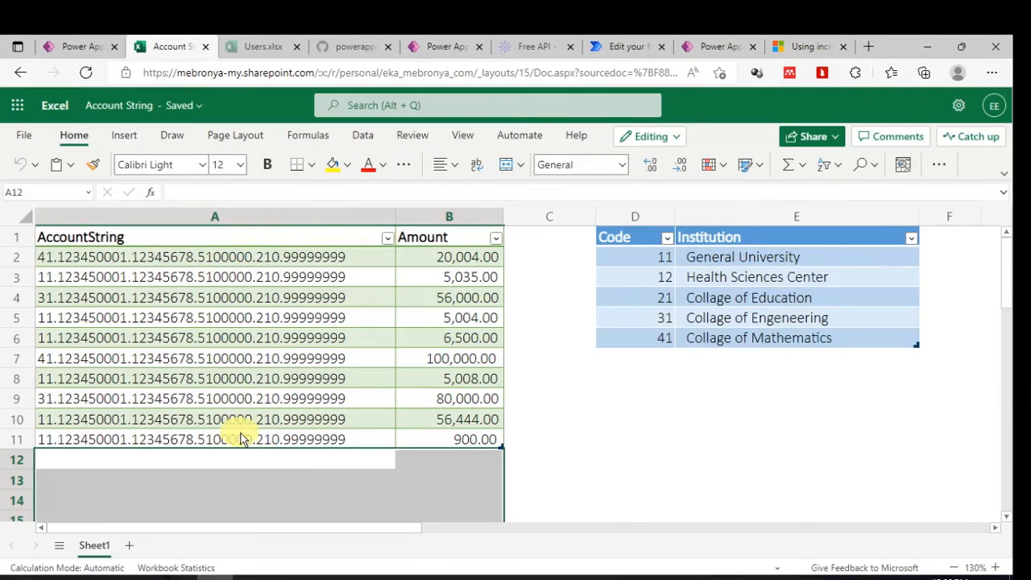
pyautogui.moveTo(102, 249); pyautogui.dragTo(112, 435)
pyautogui.click(652, 435)
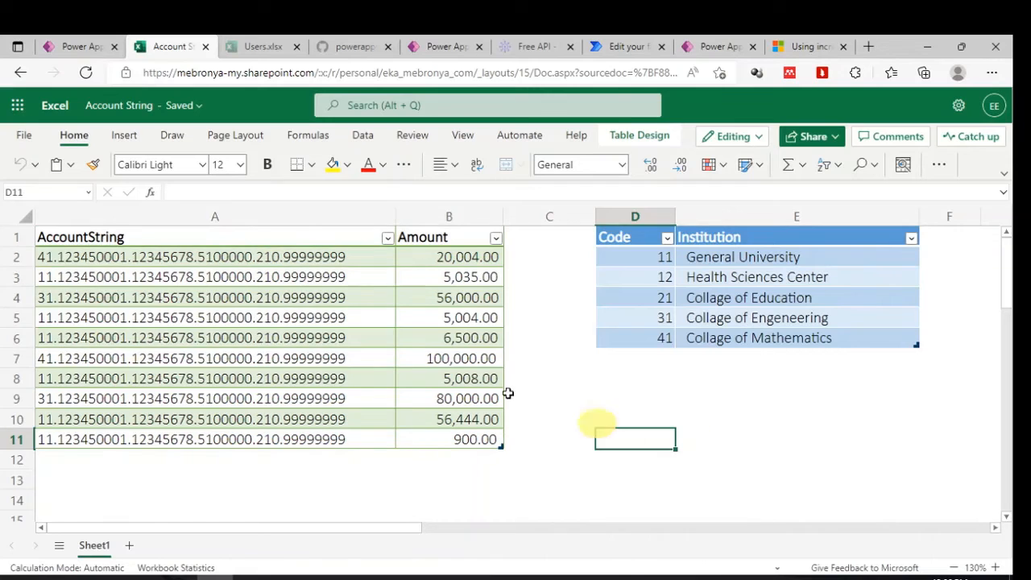
pyautogui.click(185, 257)
pyautogui.moveTo(206, 262); pyautogui.dragTo(444, 433)
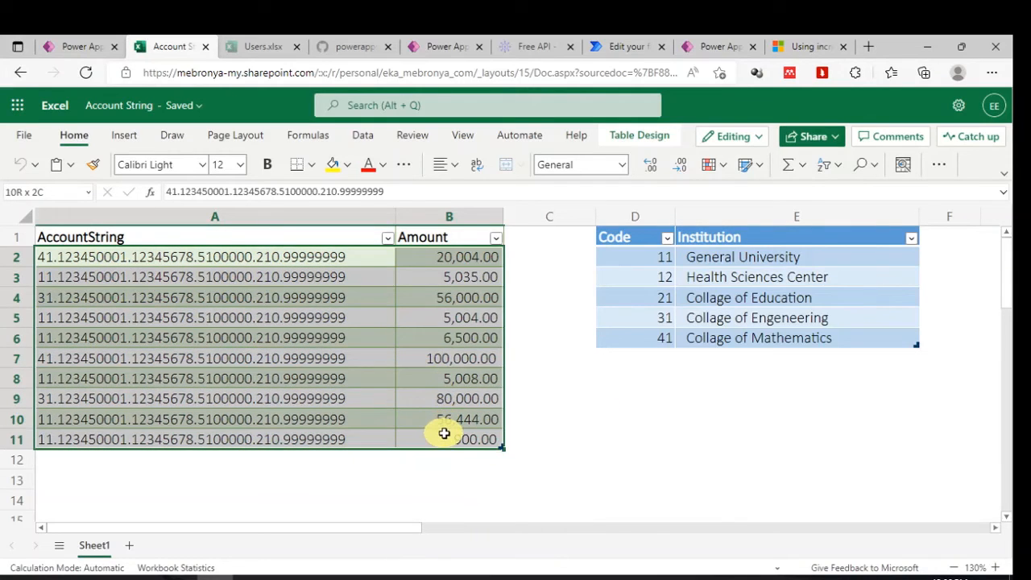
pyautogui.click(83, 256)
pyautogui.moveTo(83, 256); pyautogui.dragTo(442, 364)
pyautogui.hotkey('ctrl', 'c')
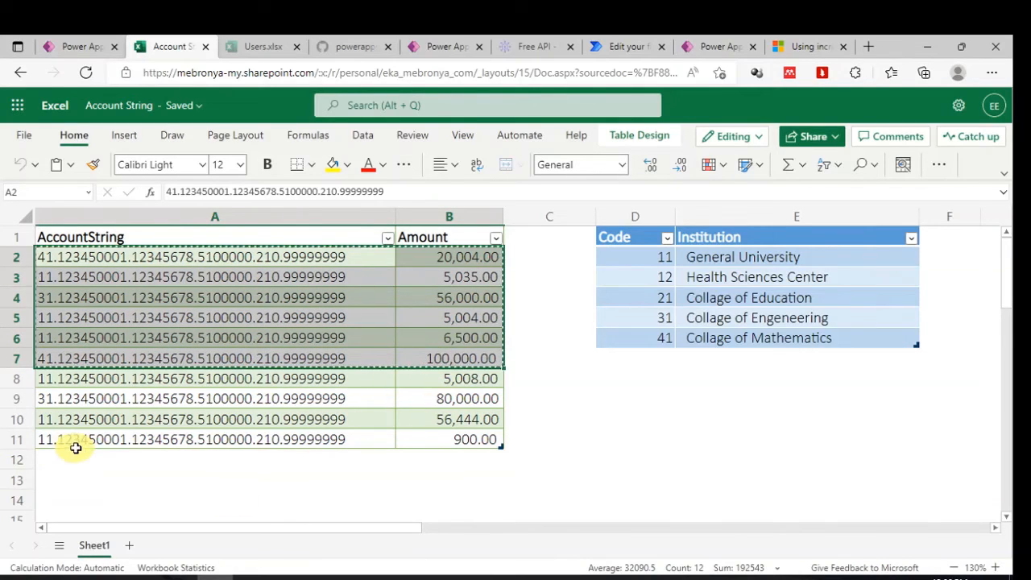
pyautogui.click(76, 443)
pyautogui.click(67, 458)
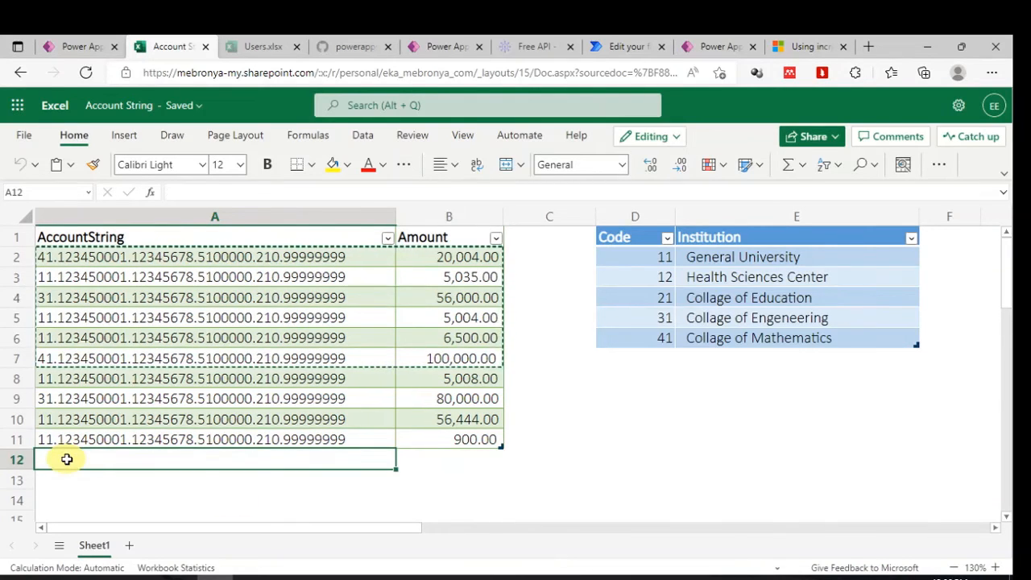
pyautogui.hotkey('ctrl', 'v')
# Step: Set the Amount values of the pasted rows B12 to B17 to 800, 100, 60000, 588, 900 and 200
pyautogui.scroll(-3, 456, 333)
pyautogui.click(473, 282)
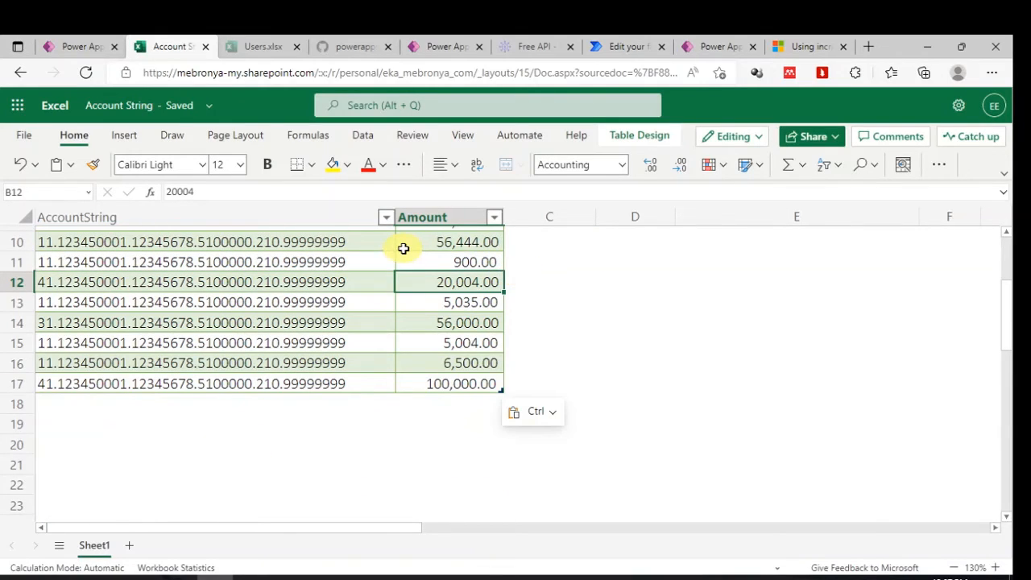
pyautogui.write('700')
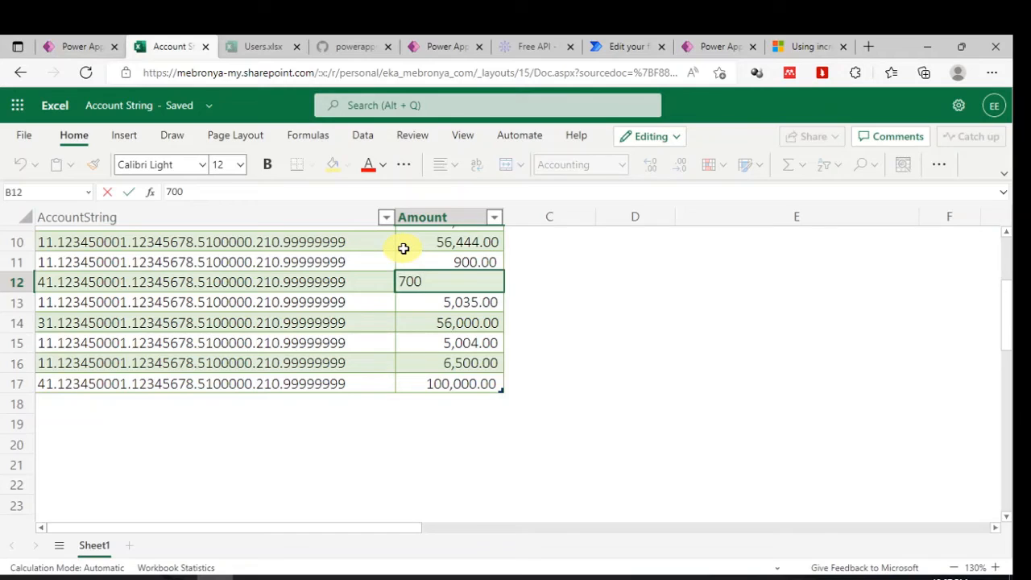
pyautogui.hotkey('ctrl', 'Return')
pyautogui.write('800')
pyautogui.press('Return')
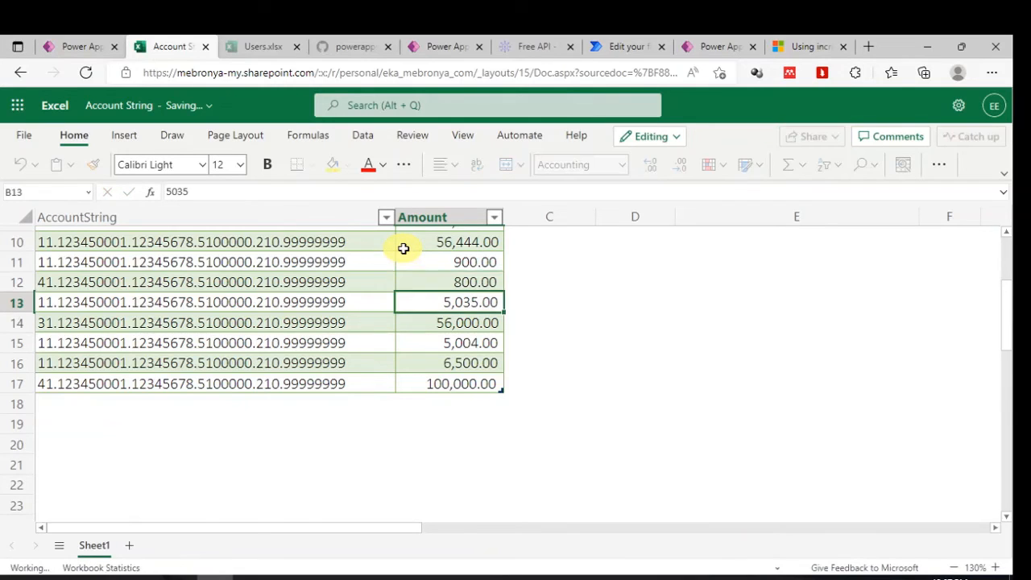
pyautogui.write('100')
pyautogui.press('Return')
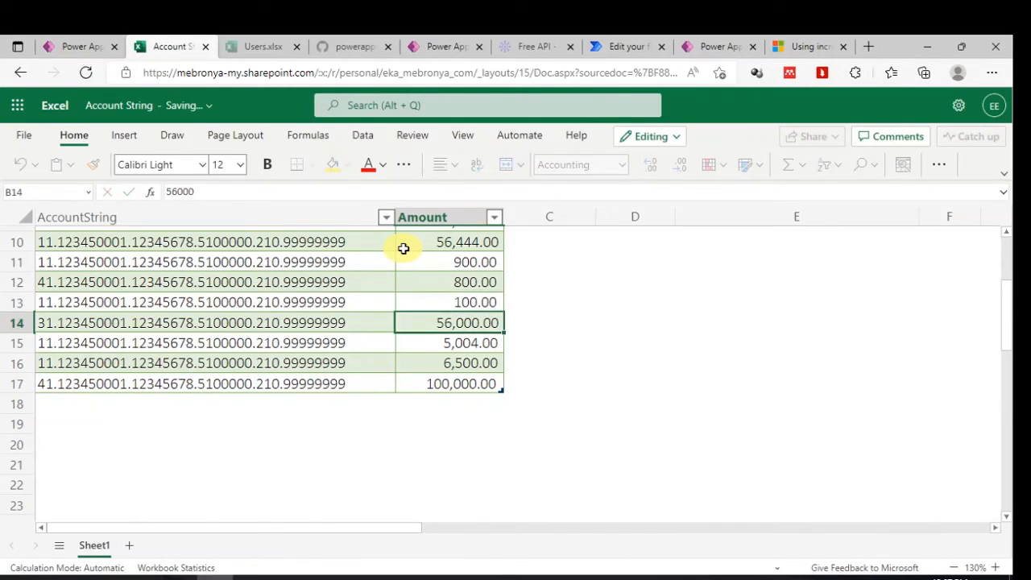
pyautogui.write('600')
pyautogui.press('Return')
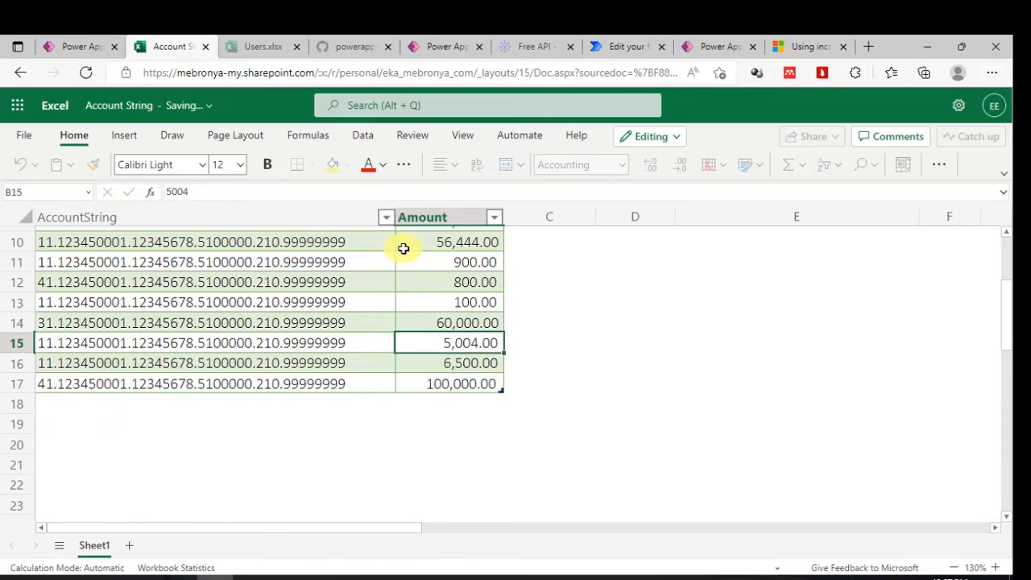
pyautogui.write('588')
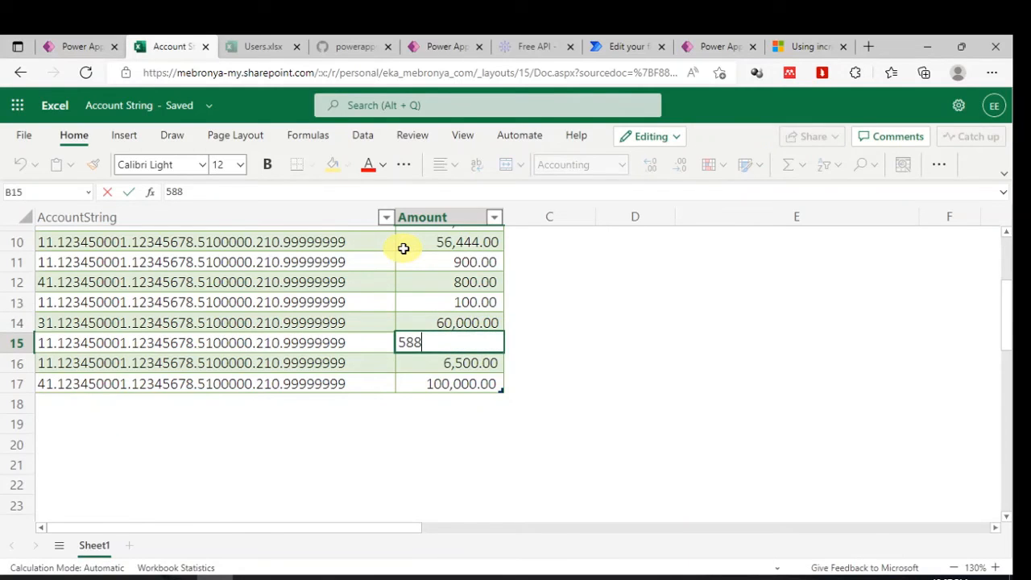
pyautogui.press('Return')
pyautogui.write('900')
pyautogui.press('Return')
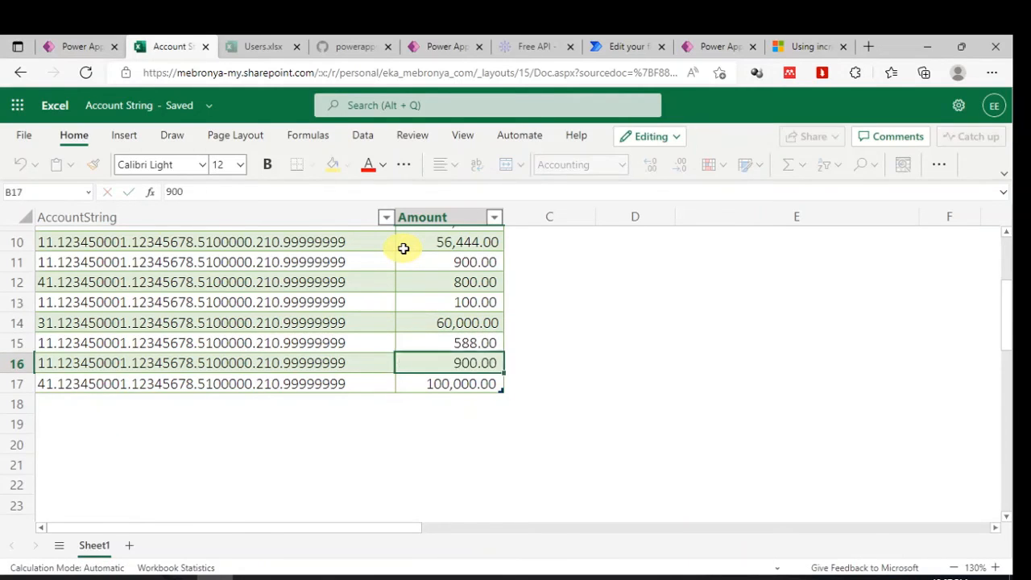
pyautogui.write('2')
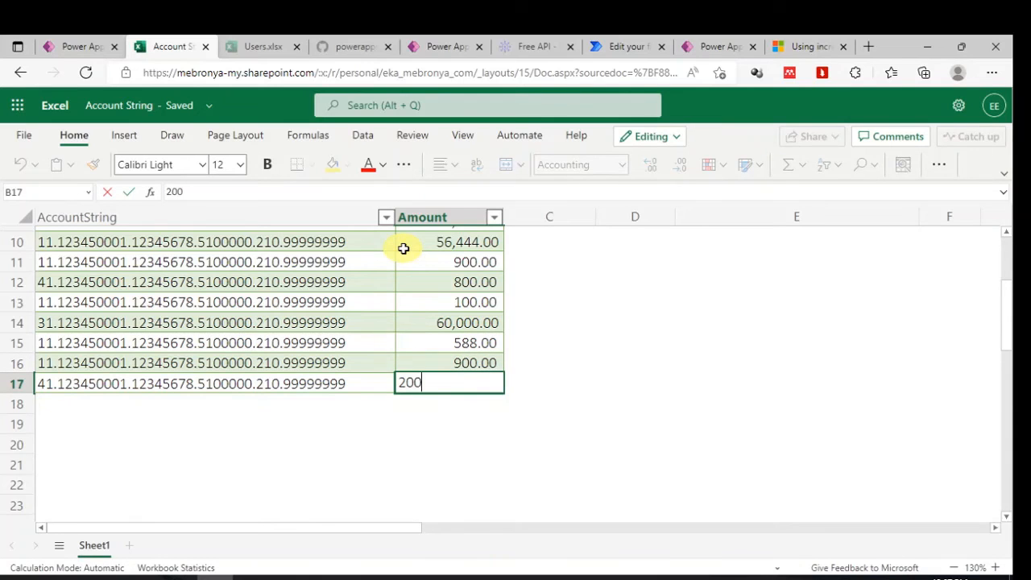
pyautogui.press('Return')
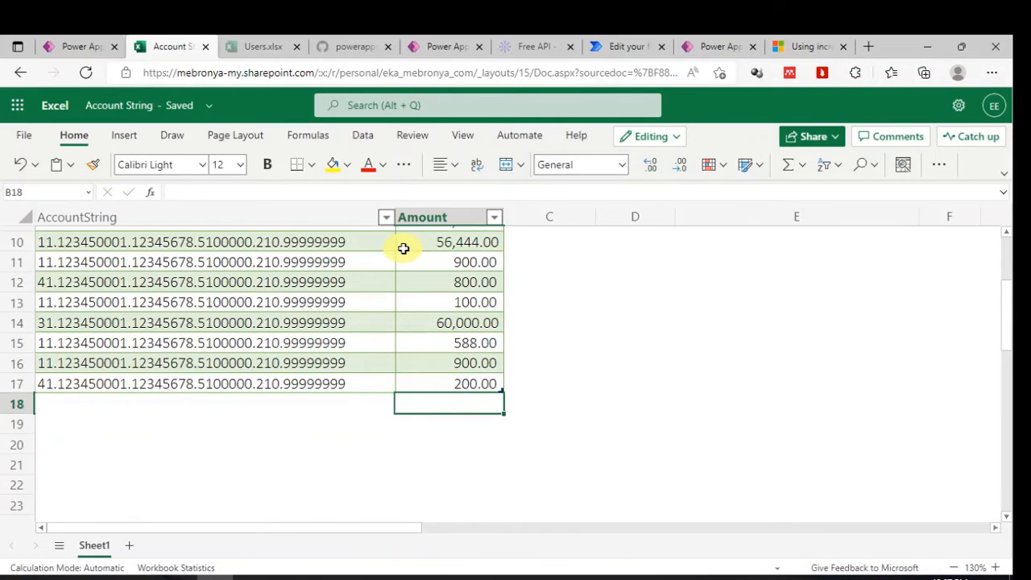
pyautogui.scroll(3, 404, 249)
pyautogui.click(400, 342)
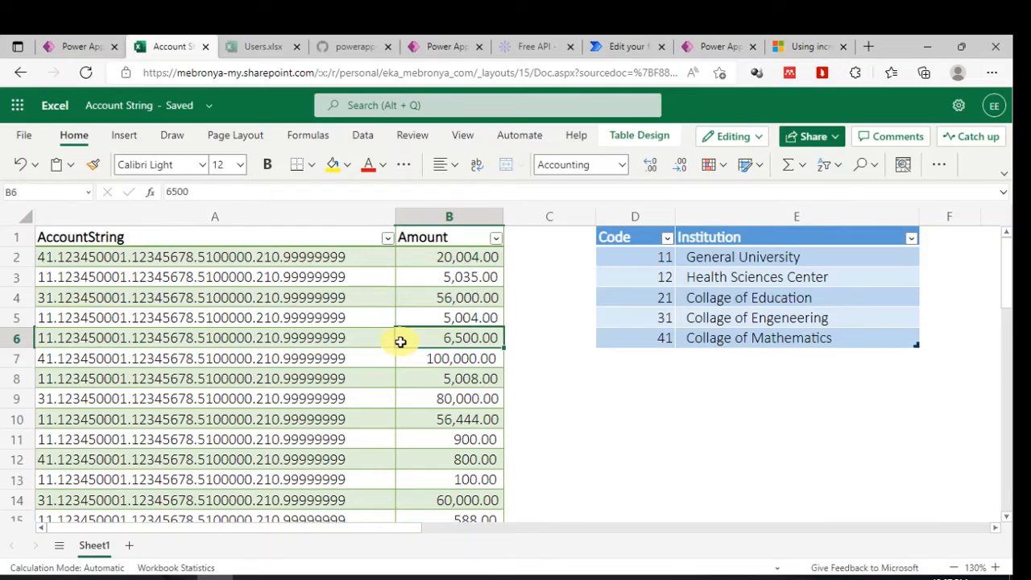
pyautogui.click(357, 303)
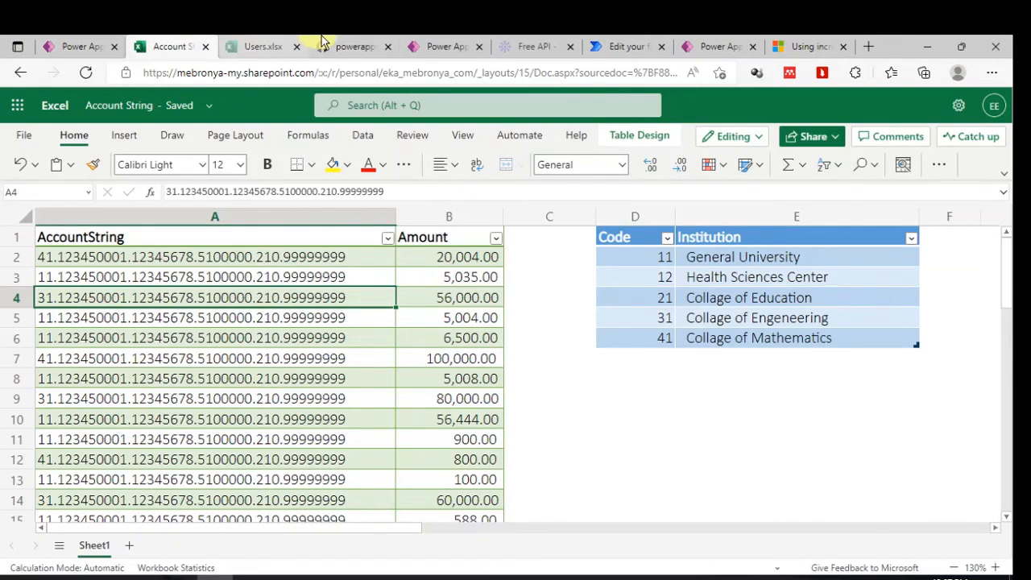
# Step: Open Account Dataflow for editing in Power Apps with its MergeAccount query selected, and show the My flows list in Power Automate
pyautogui.click(690, 45)
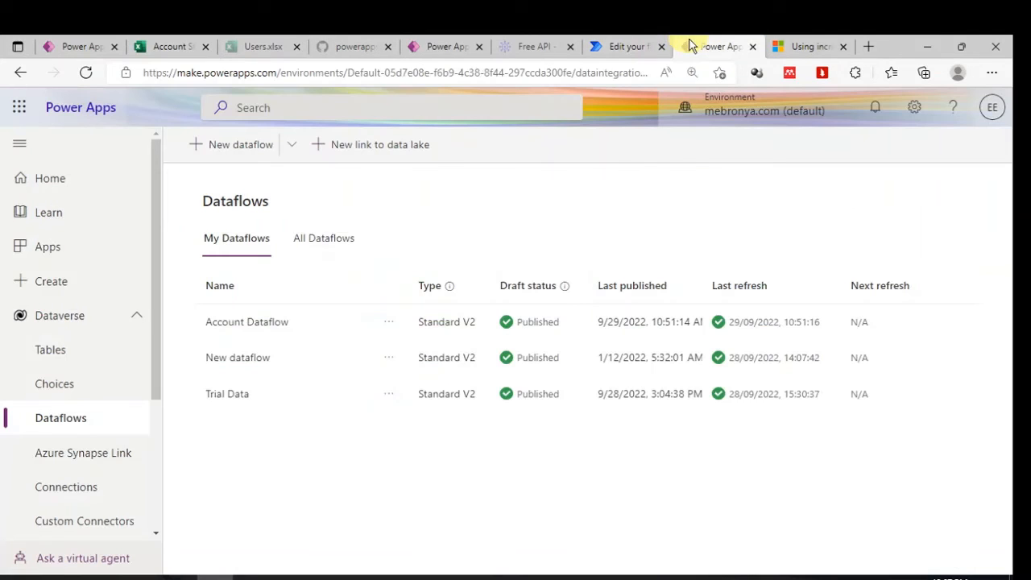
pyautogui.click(386, 323)
pyautogui.click(431, 328)
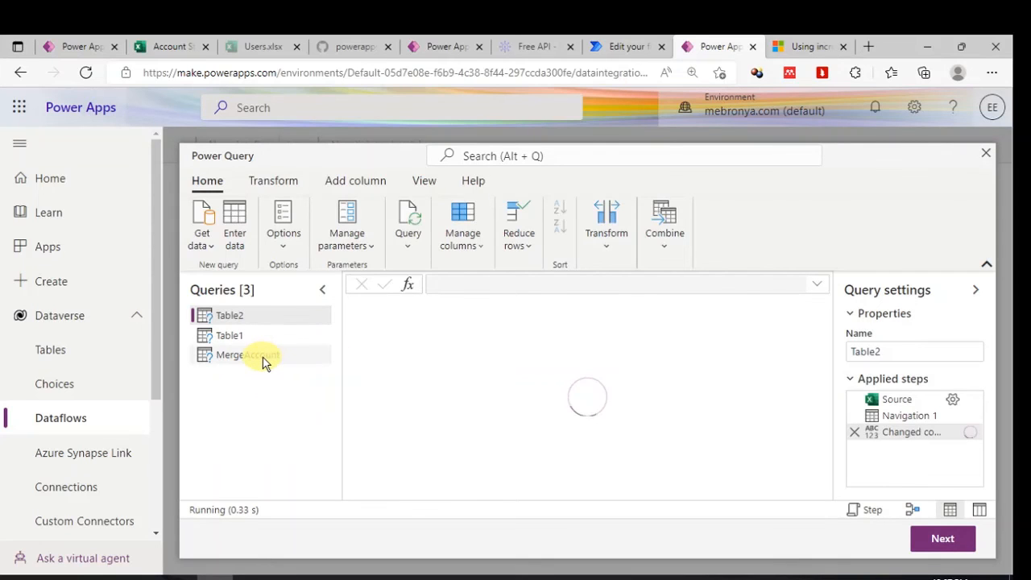
pyautogui.click(265, 363)
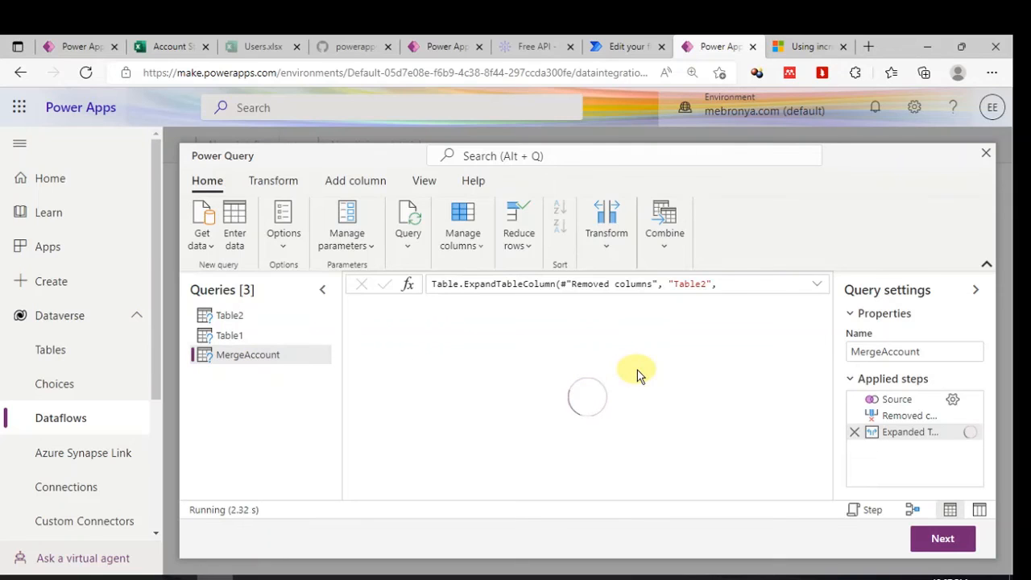
pyautogui.click(630, 47)
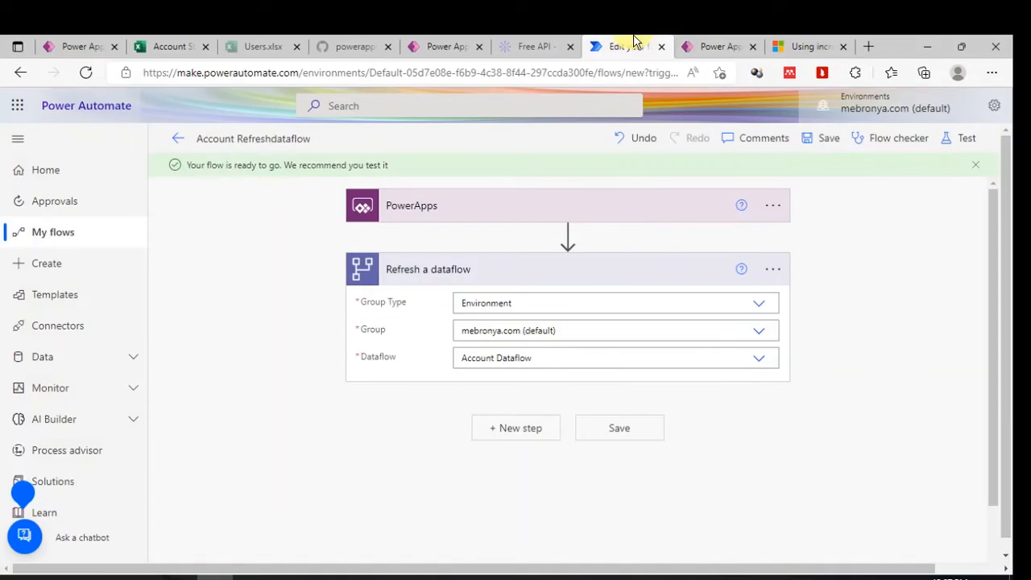
pyautogui.click(50, 234)
# Step: Check all rows of the MergeAccount query in Account Dataflow for the newly added amounts, and close Power Query without publishing
pyautogui.click(710, 46)
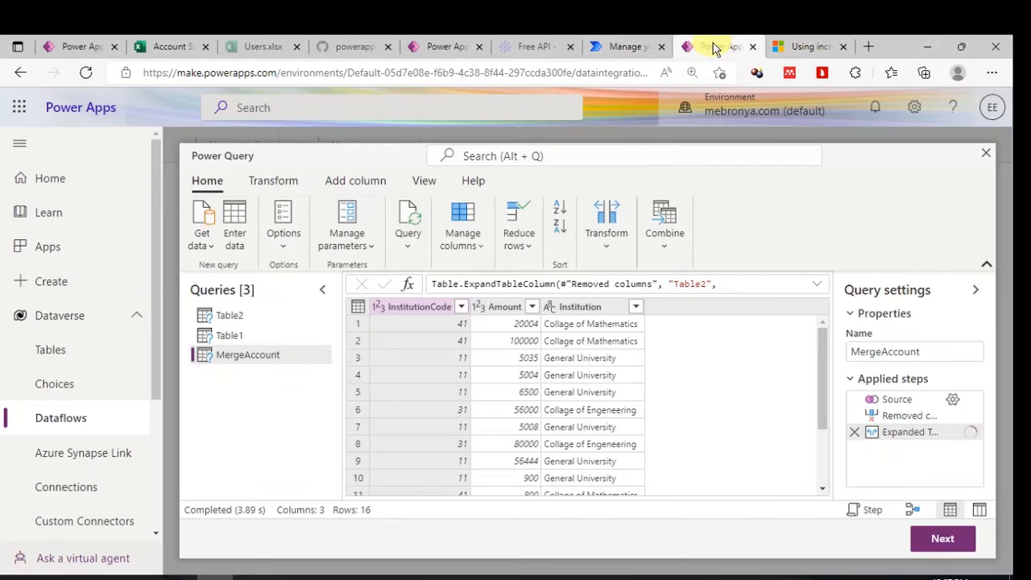
pyautogui.scroll(-3, 551, 427)
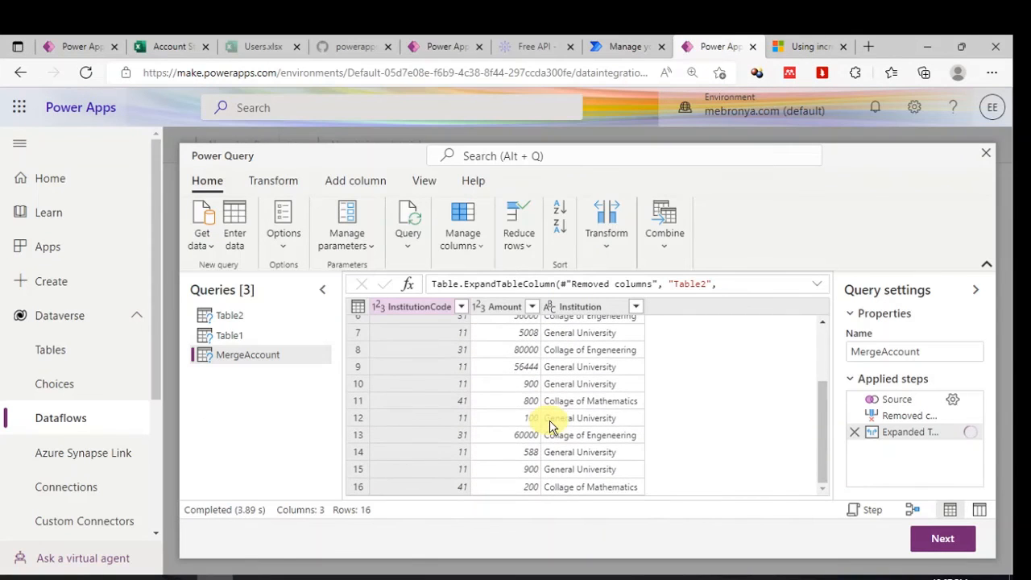
pyautogui.scroll(3, 551, 426)
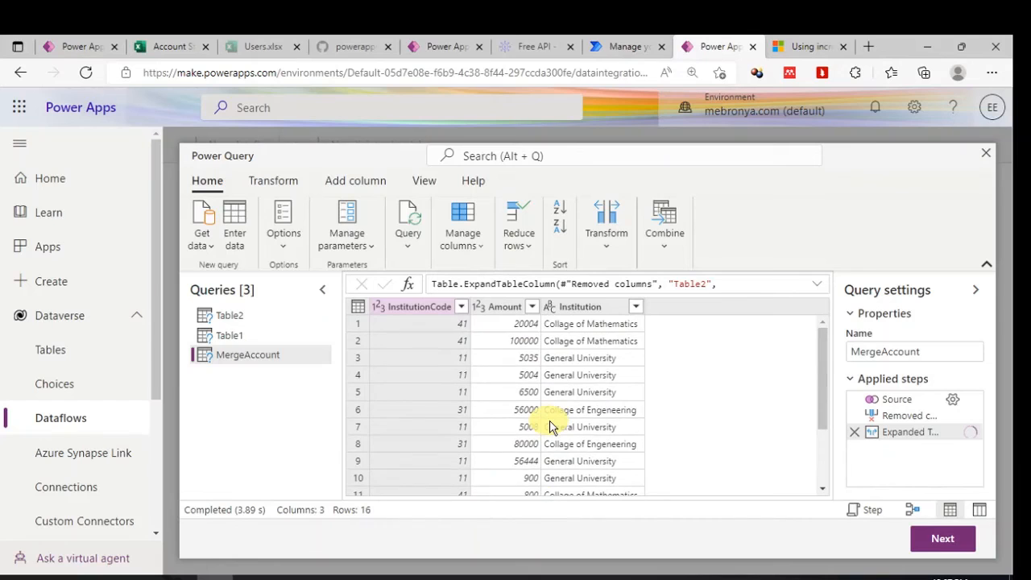
pyautogui.scroll(-3, 551, 427)
pyautogui.scroll(3, 551, 427)
pyautogui.click(985, 156)
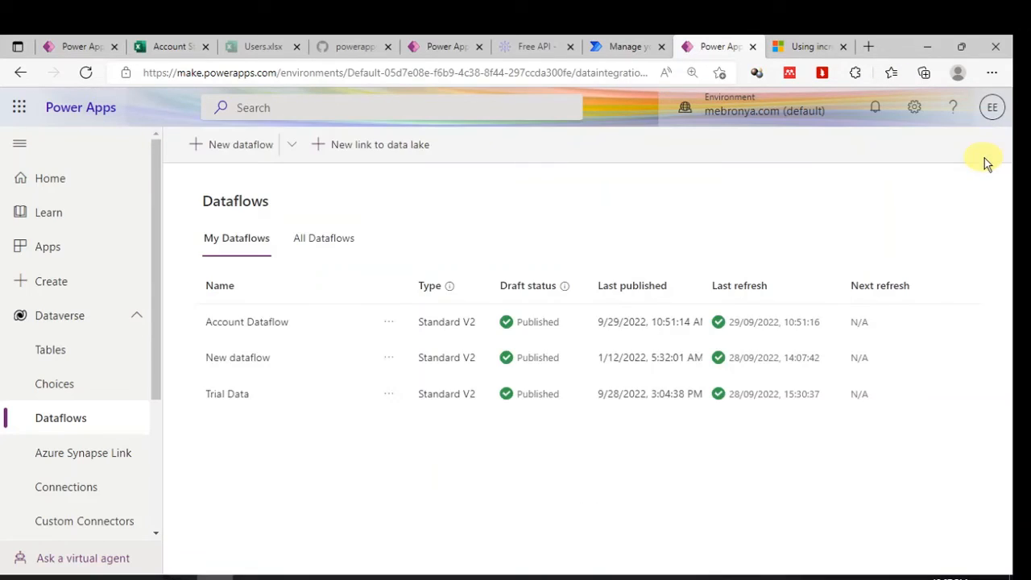
# Step: Preview the Dataflow App in Power Apps and run the Account Refreshdataflow flow with its RefreshFlow button
pyautogui.click(449, 45)
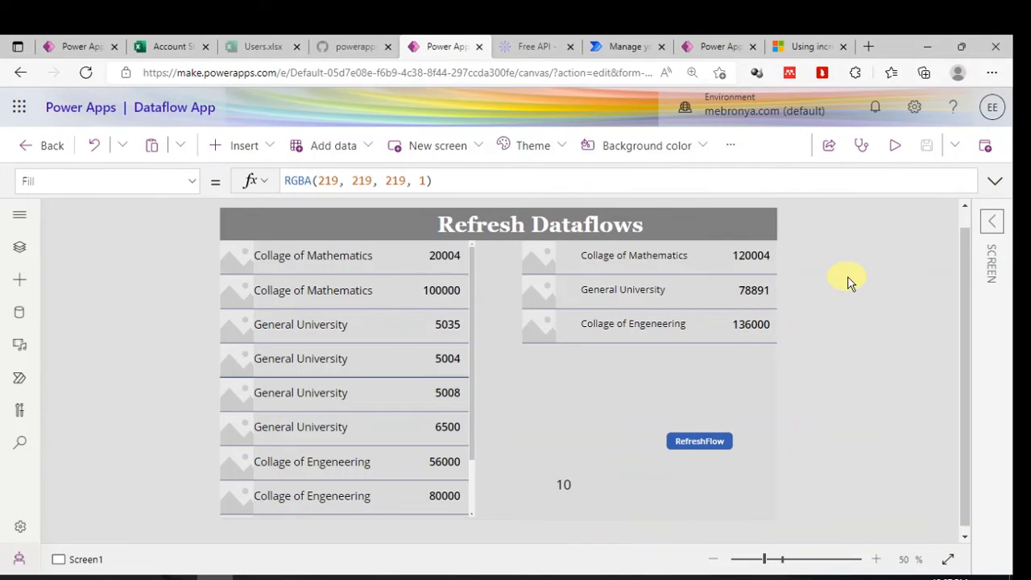
pyautogui.click(893, 148)
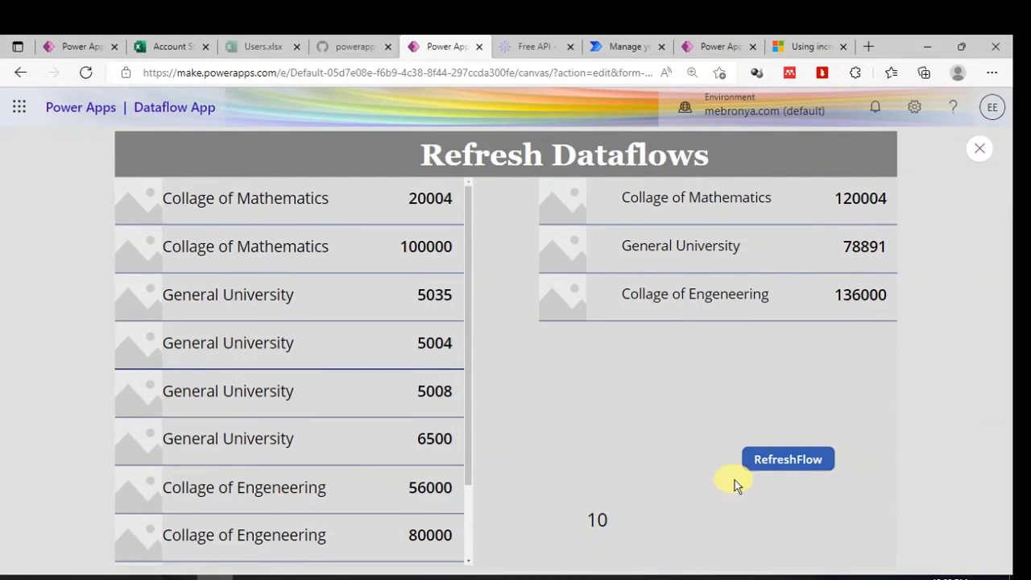
pyautogui.click(783, 459)
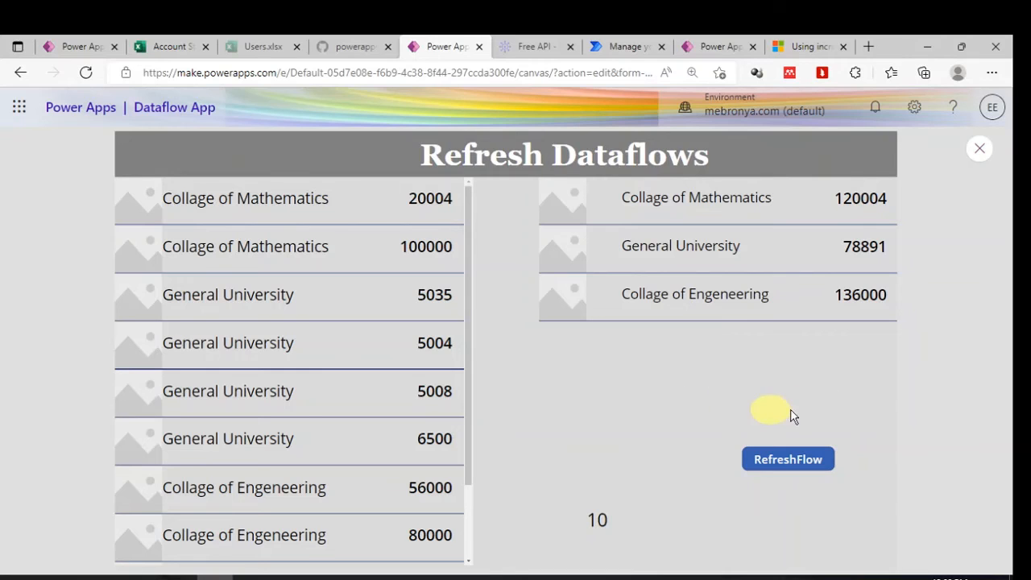
# Step: Close the app preview and check the refresh status of Account Dataflow and the run history of the Account Refreshdataflow flow
pyautogui.click(980, 155)
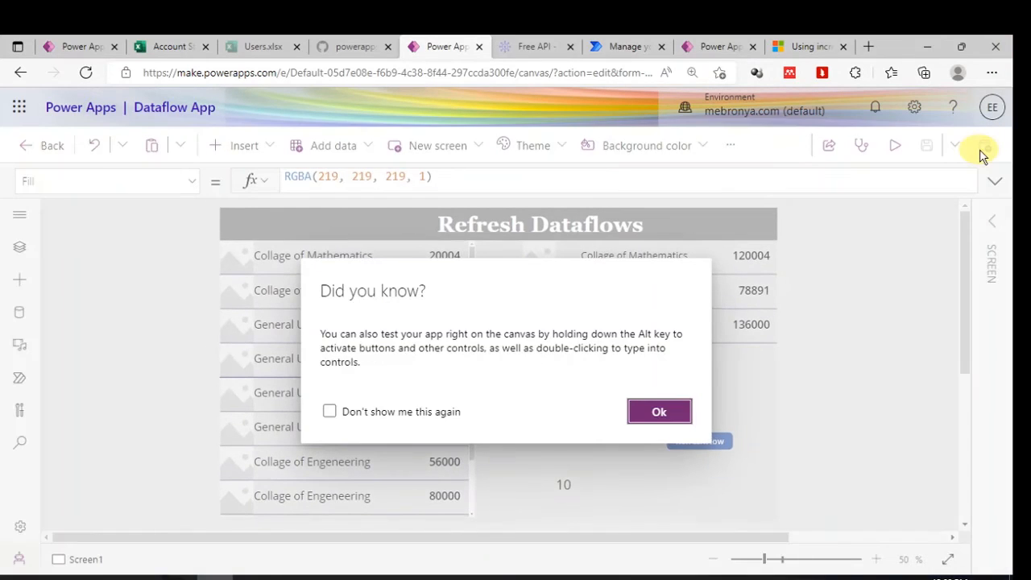
pyautogui.click(656, 419)
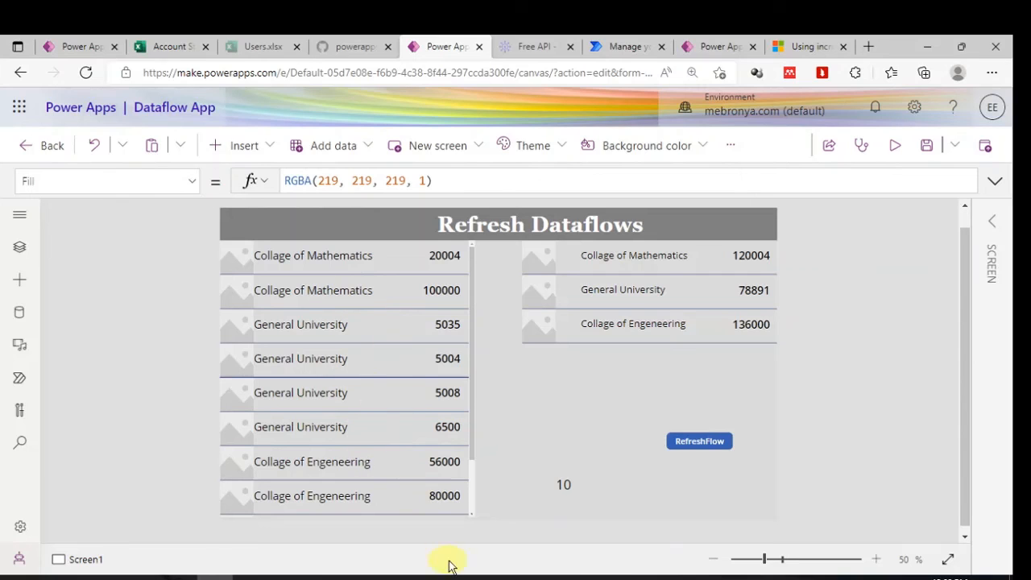
pyautogui.click(707, 40)
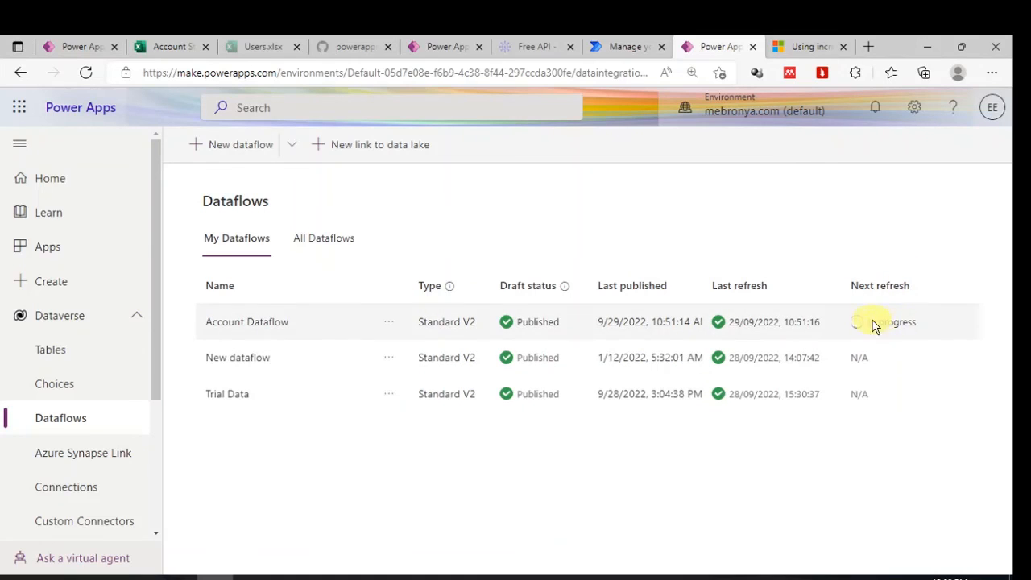
pyautogui.click(432, 46)
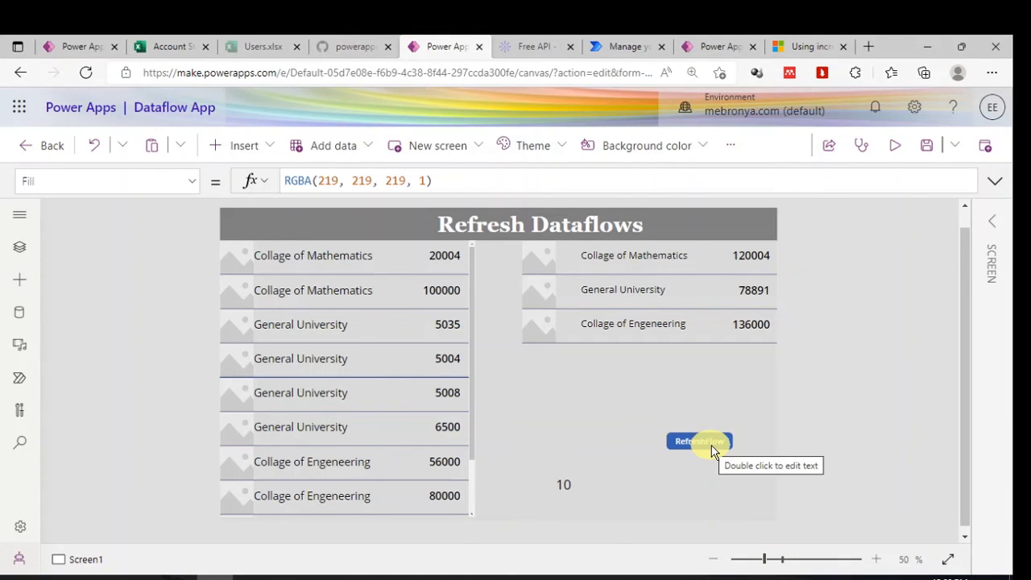
pyautogui.click(717, 46)
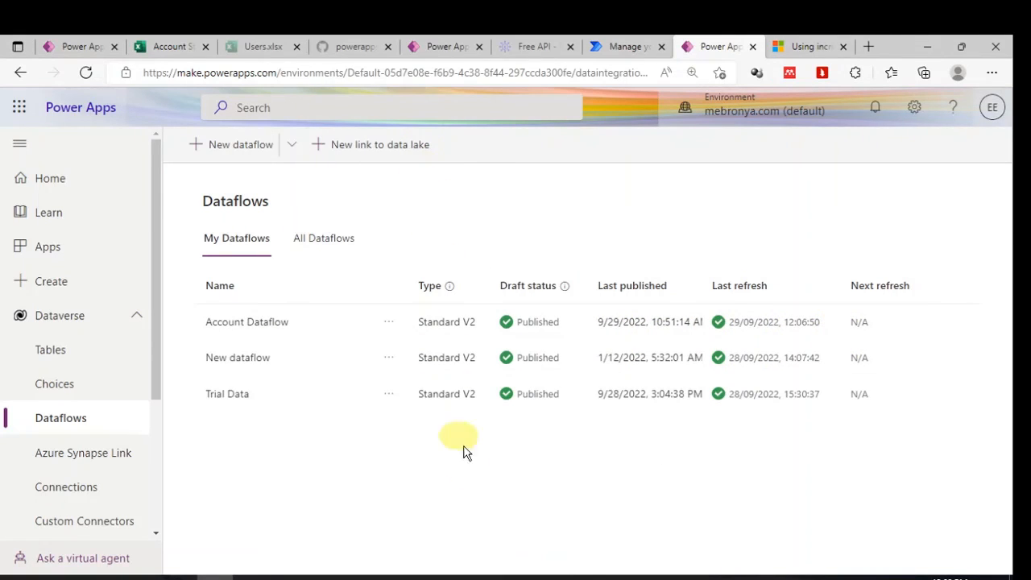
pyautogui.click(630, 42)
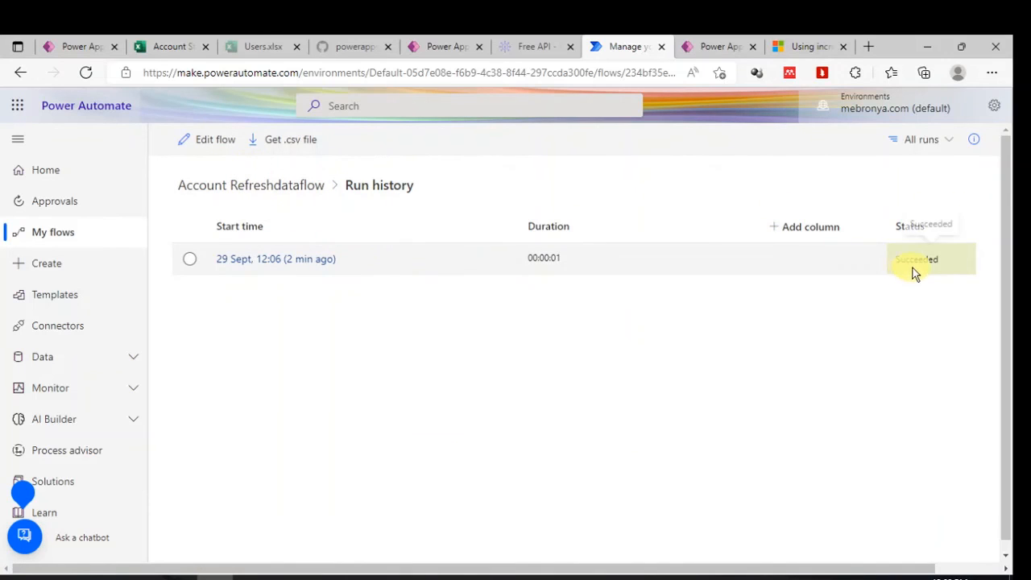
# Step: Reload the detail gallery in the Dataflow App by clearing its Items formula and re-entering MergeAccounts
pyautogui.click(454, 46)
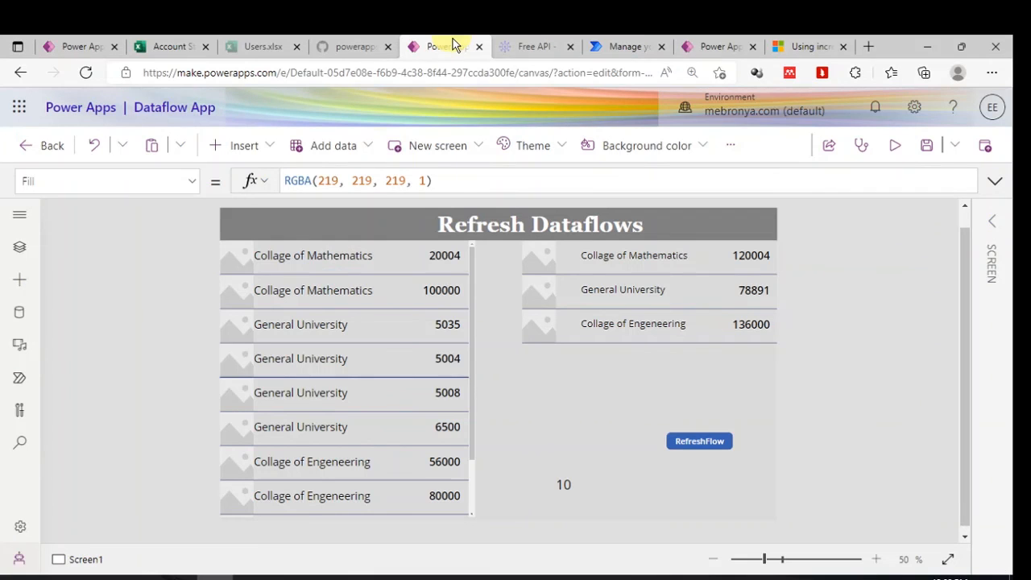
pyautogui.click(475, 335)
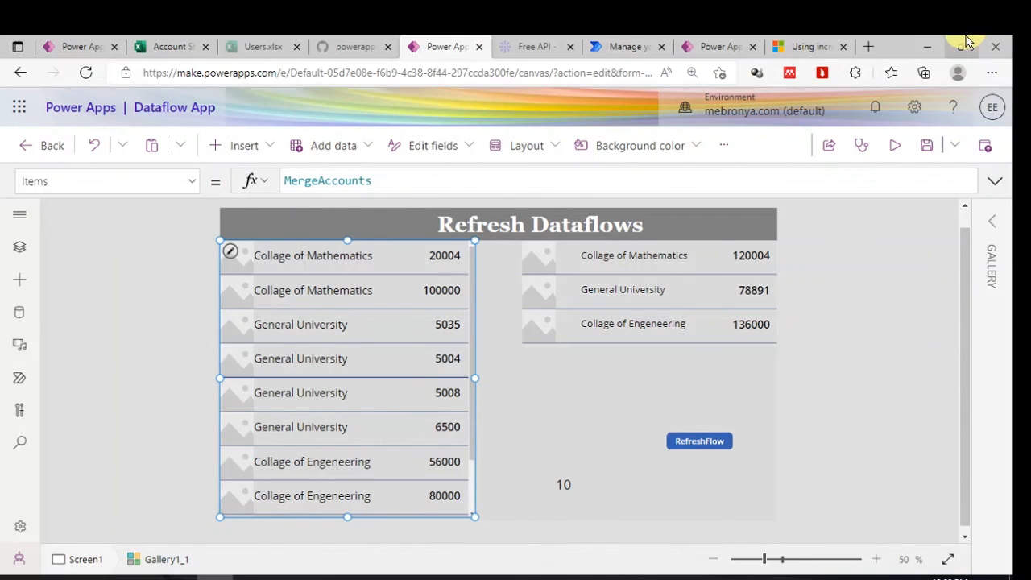
pyautogui.moveTo(375, 181); pyautogui.dragTo(185, 182)
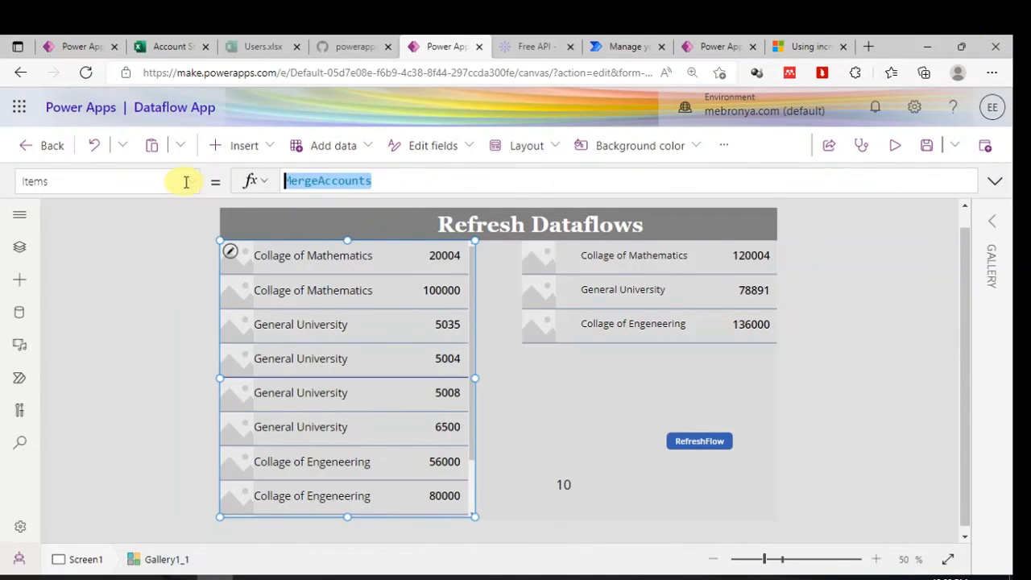
pyautogui.press('BackSpace')
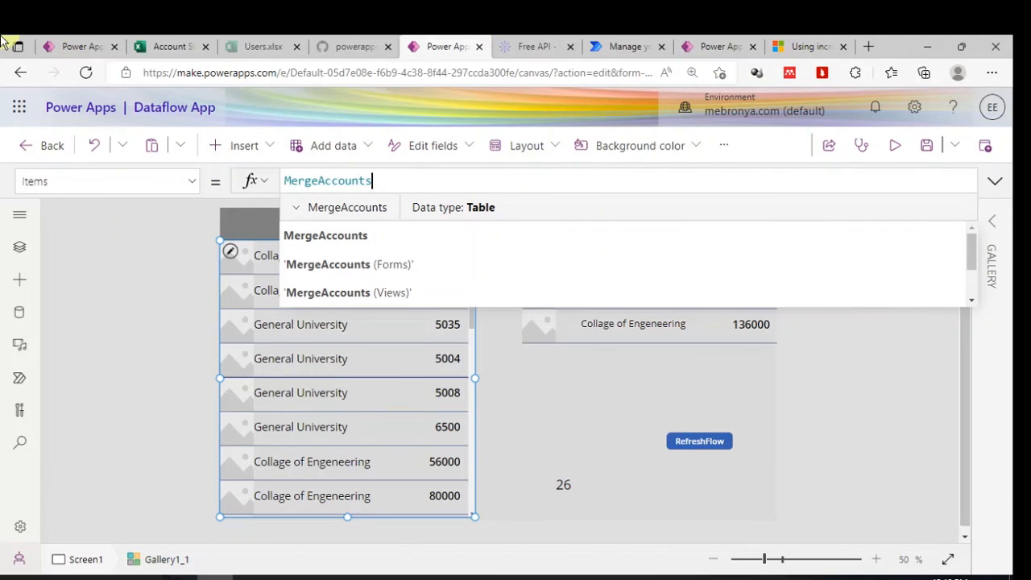
pyautogui.click(885, 391)
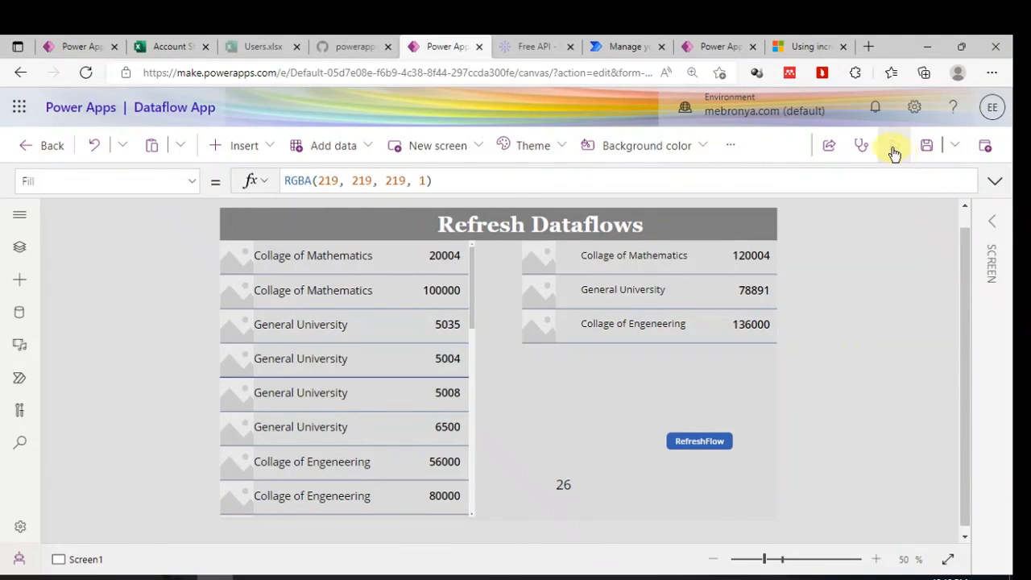
# Step: Preview the Dataflow App and look through all rows of the MergeAccounts gallery for the newly added amounts
pyautogui.click(894, 153)
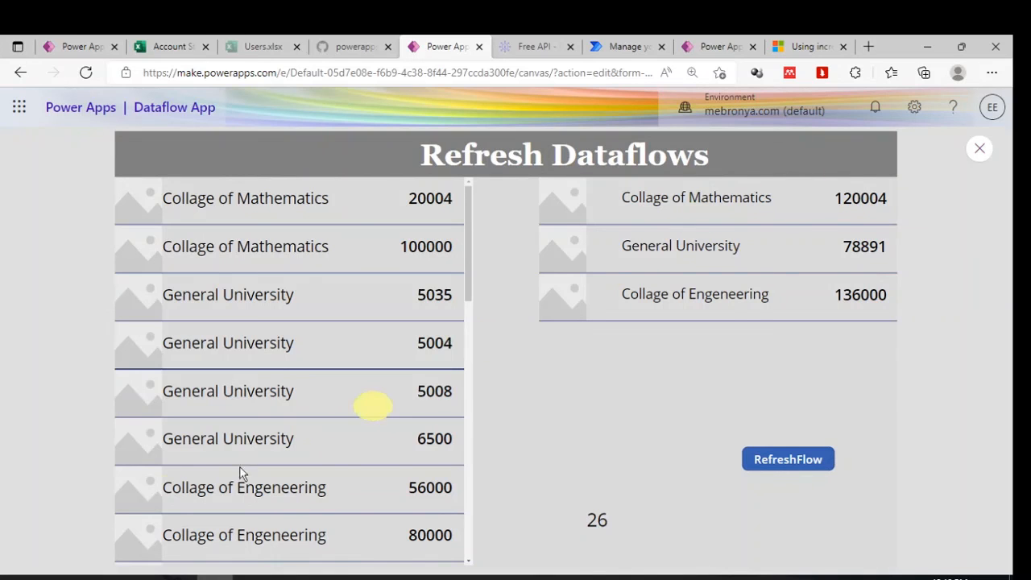
pyautogui.scroll(-5, 310, 386)
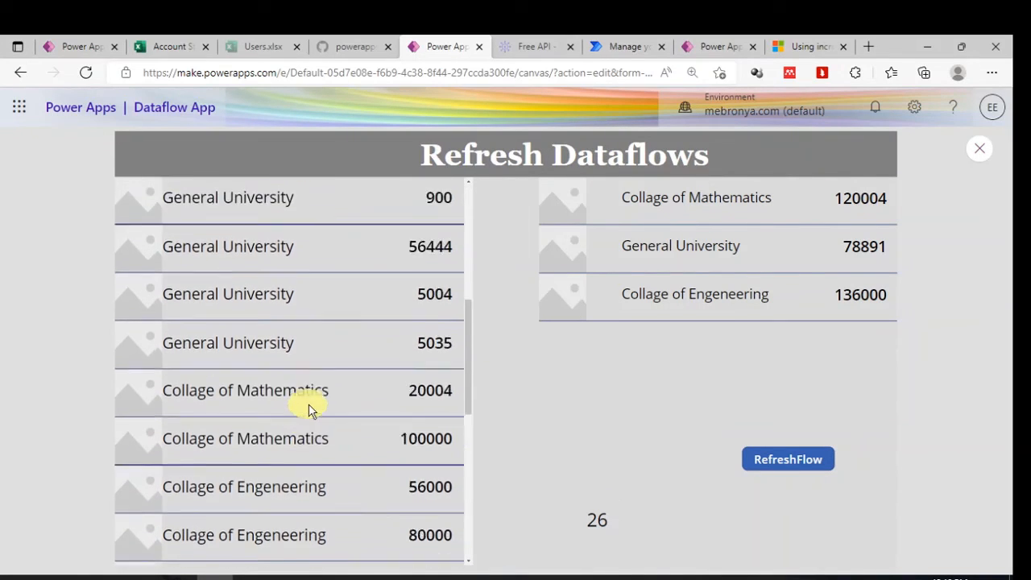
pyautogui.scroll(-5, 308, 409)
pyautogui.scroll(5, 308, 409)
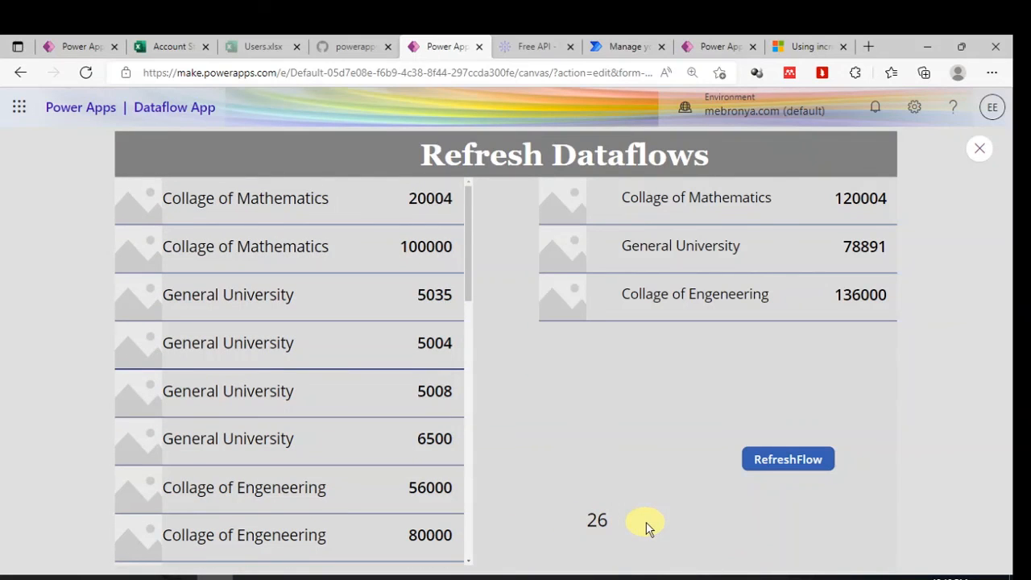
# Step: Compare the app's gallery with rows 13 to 17 of the AccountString and Amount columns in the Account String workbook
pyautogui.click(178, 48)
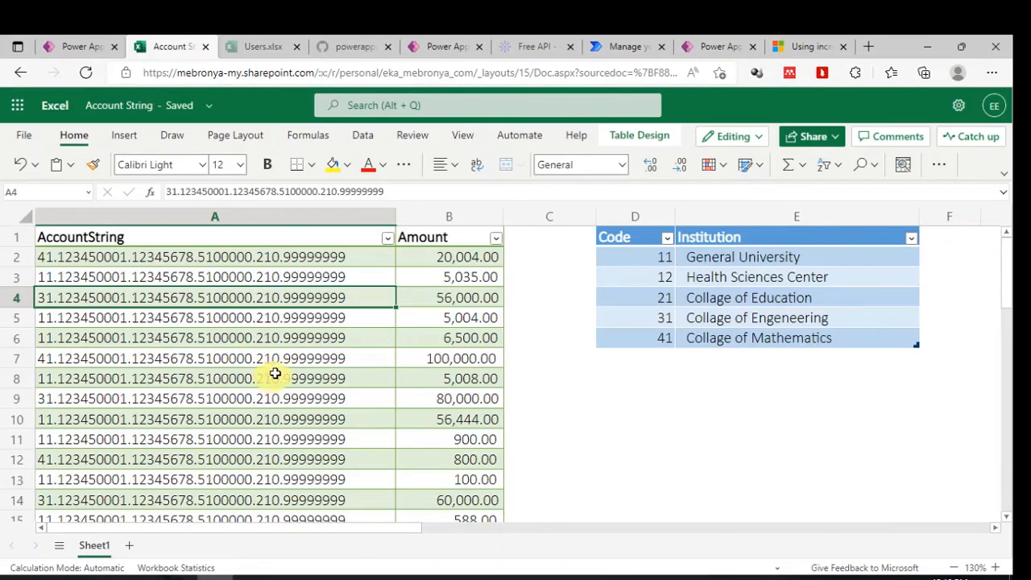
pyautogui.scroll(-2, 274, 373)
pyautogui.moveTo(281, 392); pyautogui.dragTo(453, 467)
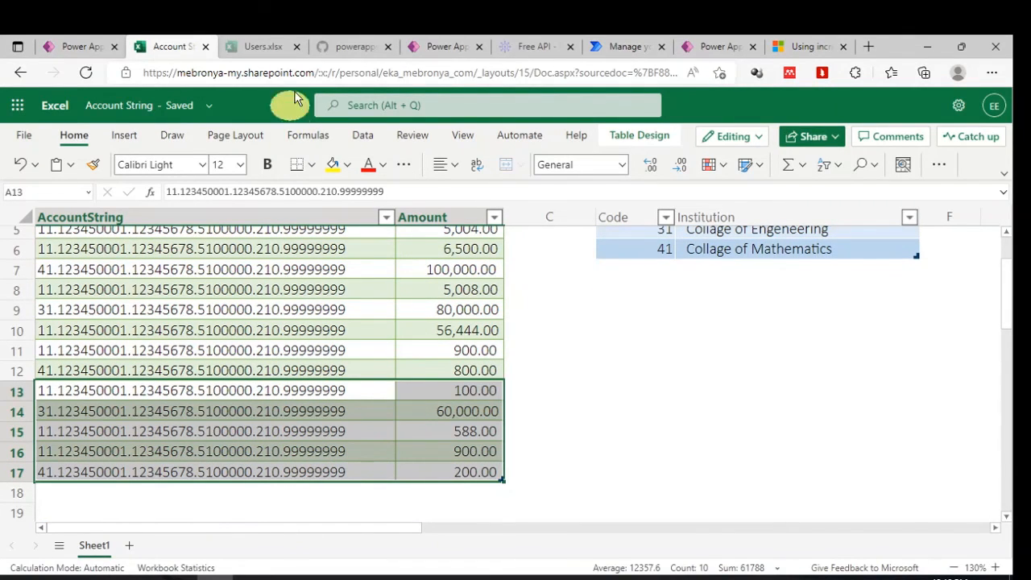
pyautogui.click(446, 46)
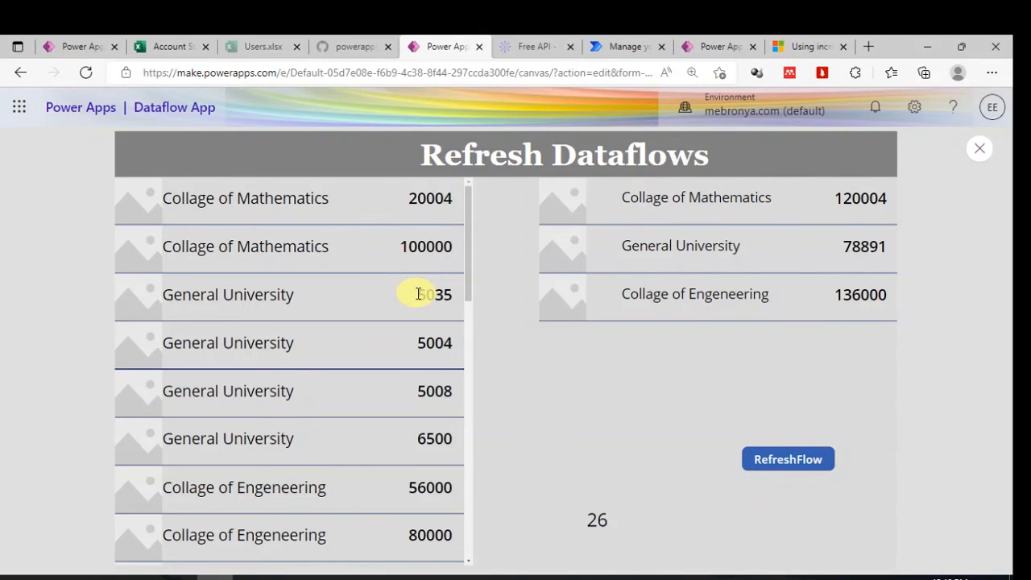
pyautogui.click(185, 46)
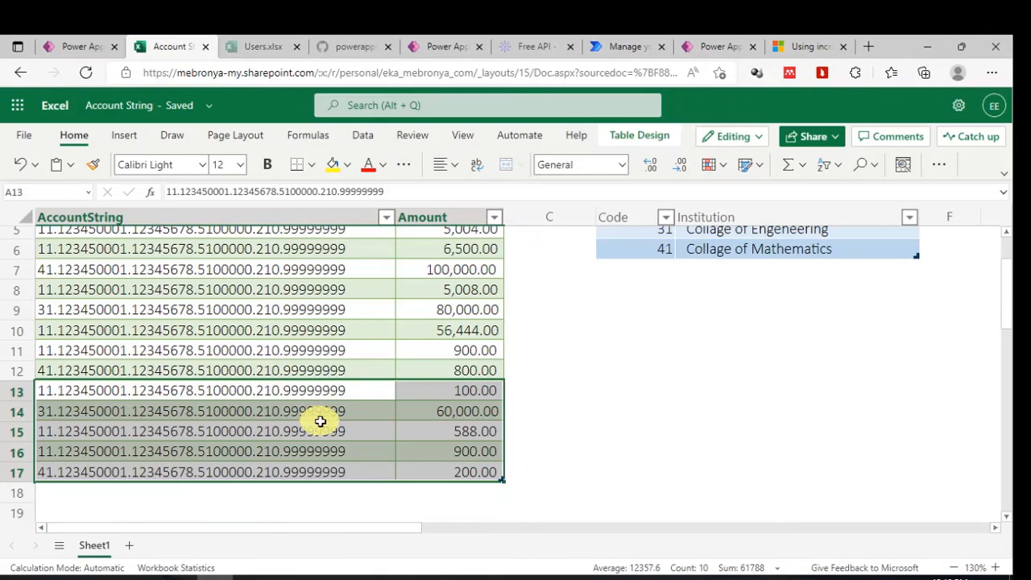
pyautogui.click(265, 391)
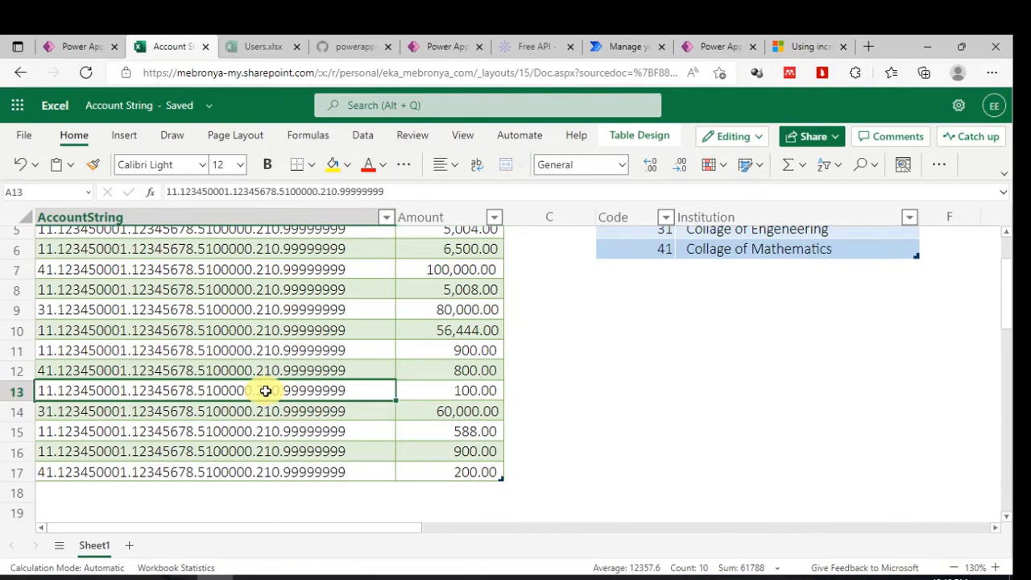
pyautogui.moveTo(270, 399); pyautogui.dragTo(271, 460)
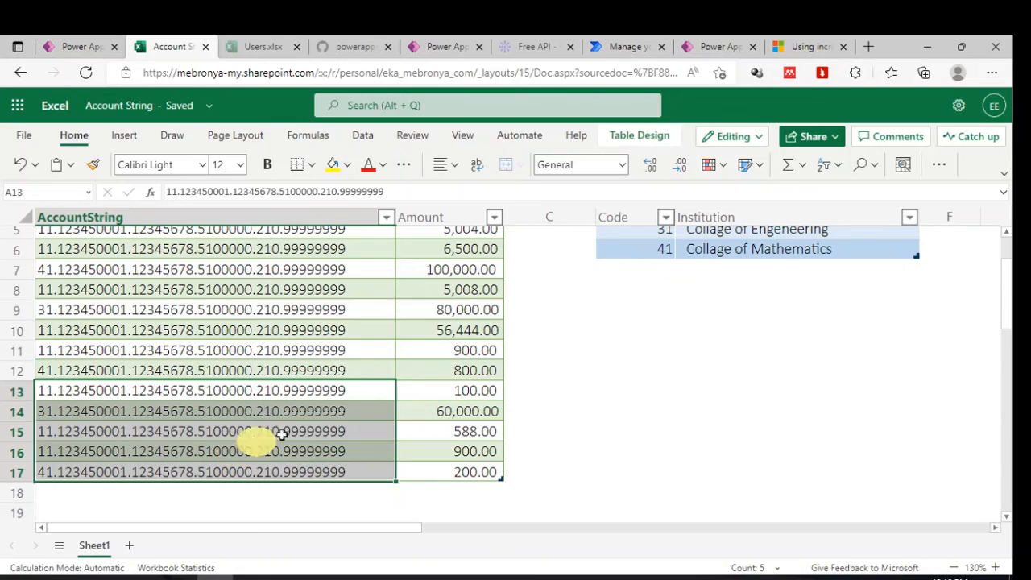
pyautogui.moveTo(427, 391); pyautogui.dragTo(260, 463)
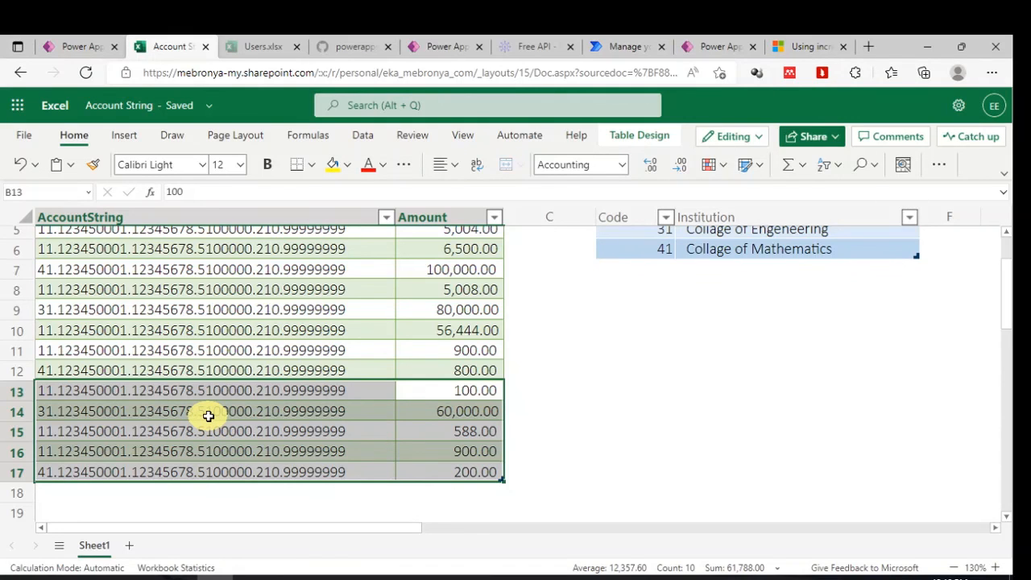
# Step: Review rows 2 to 10 and rows 11 to 17 of the account table in Excel, and return to the Dataflow App preview
pyautogui.scroll(2, 207, 415)
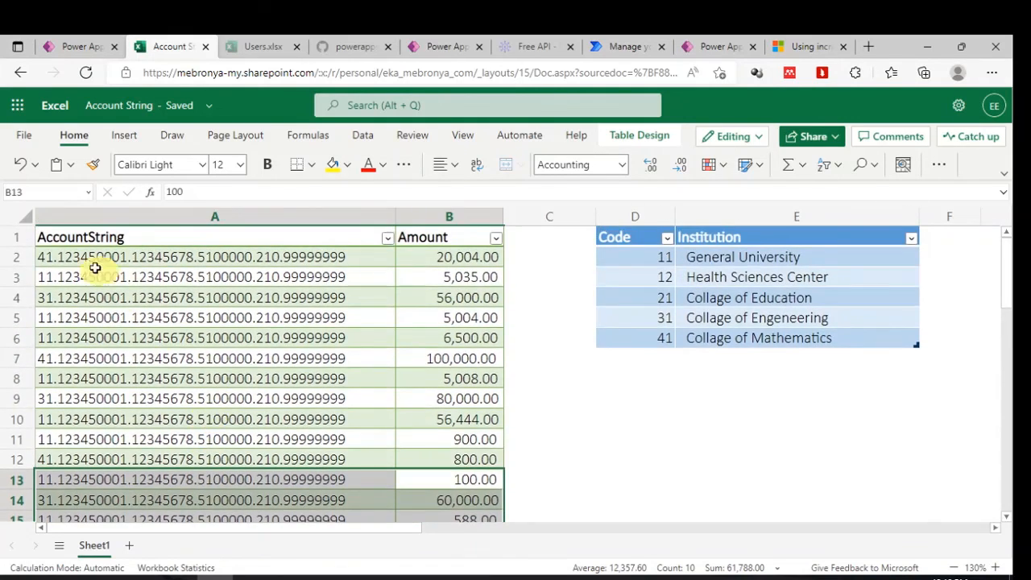
pyautogui.moveTo(84, 257); pyautogui.dragTo(444, 417)
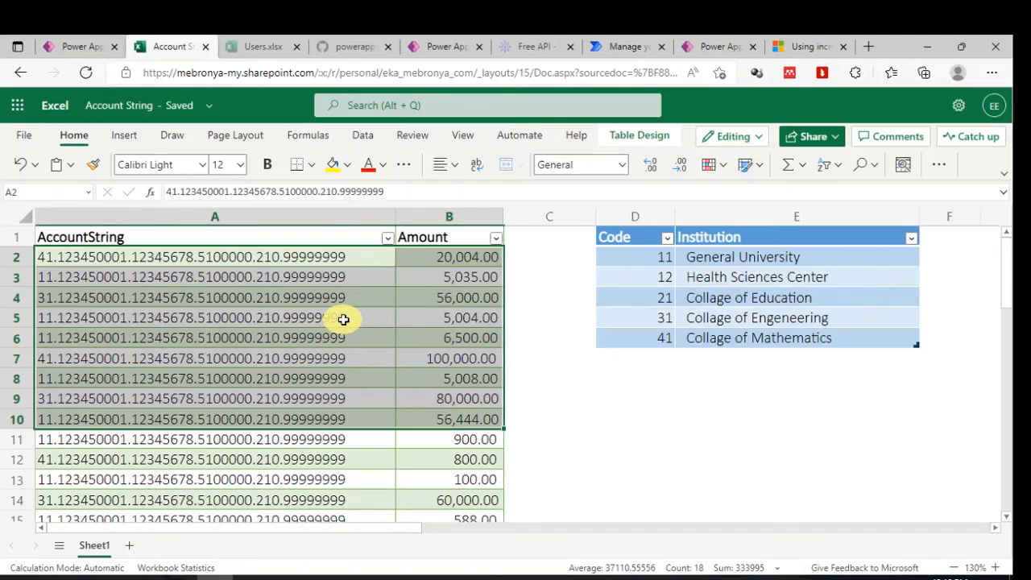
pyautogui.scroll(-2, 302, 361)
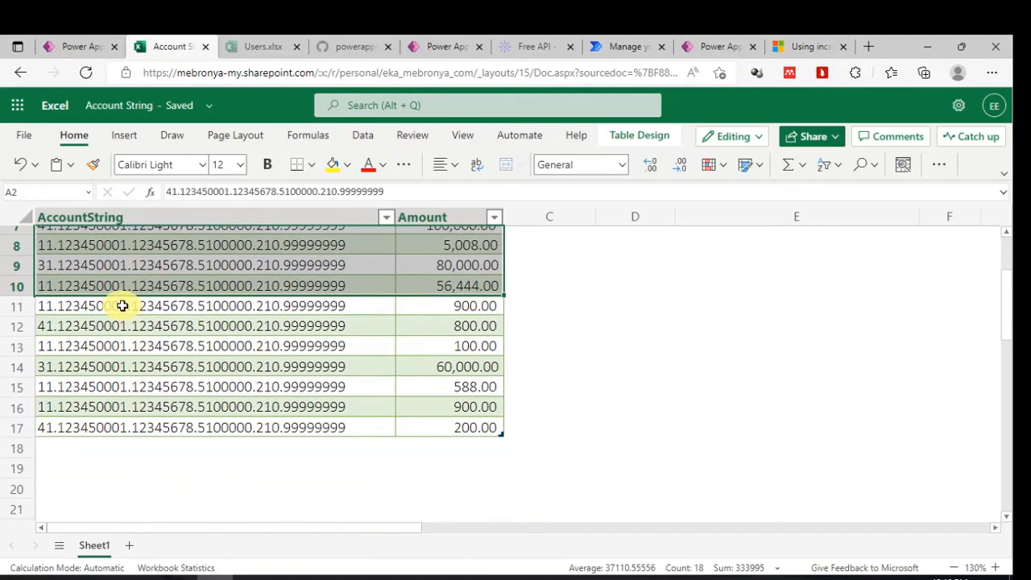
pyautogui.moveTo(122, 305); pyautogui.dragTo(433, 426)
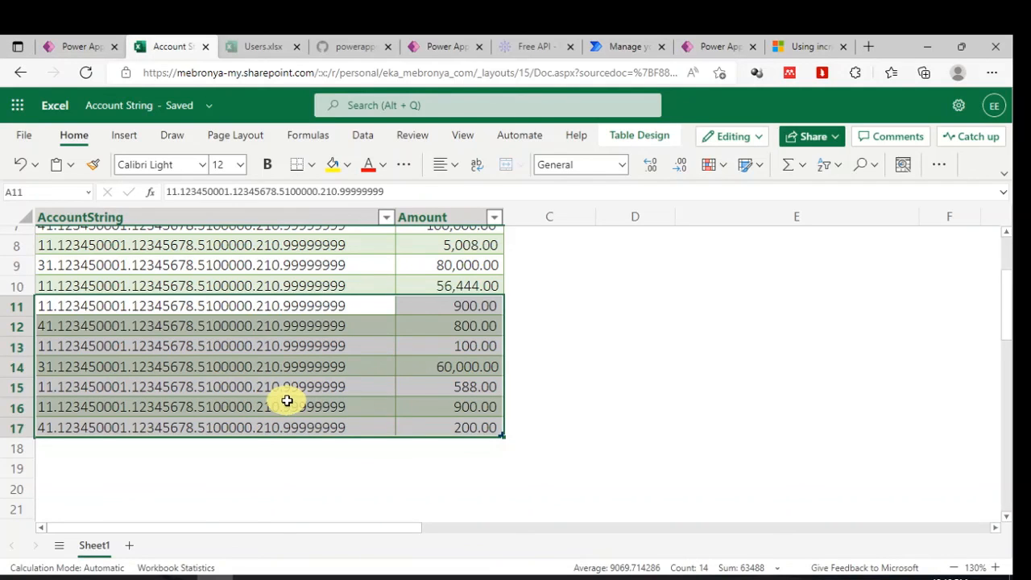
pyautogui.click(456, 40)
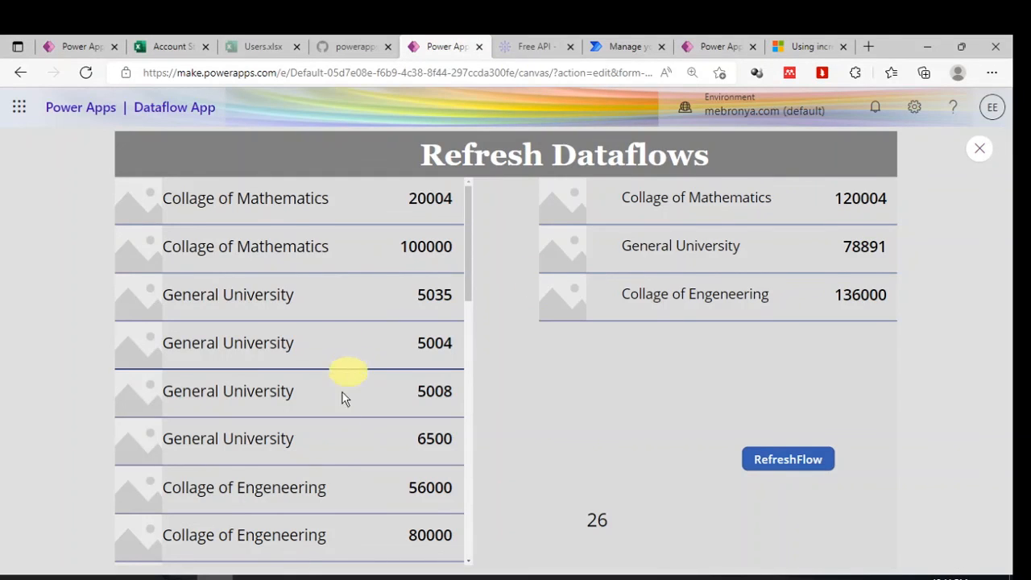